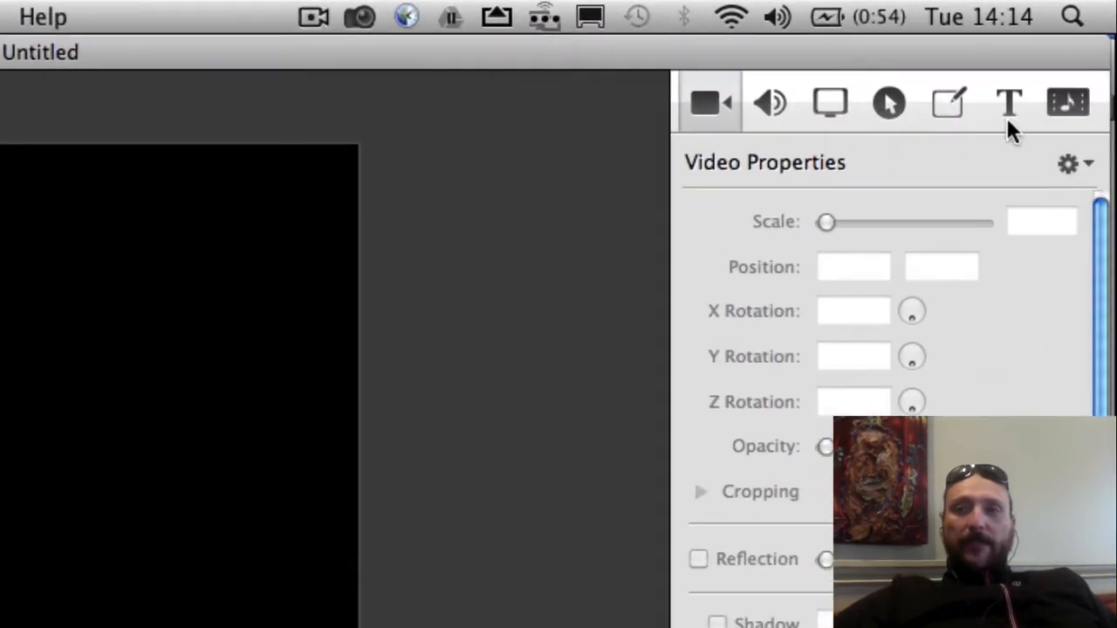
- Import the video 20130730_110748.mp4 from the Desktop into the project's media library
click(1059, 102)
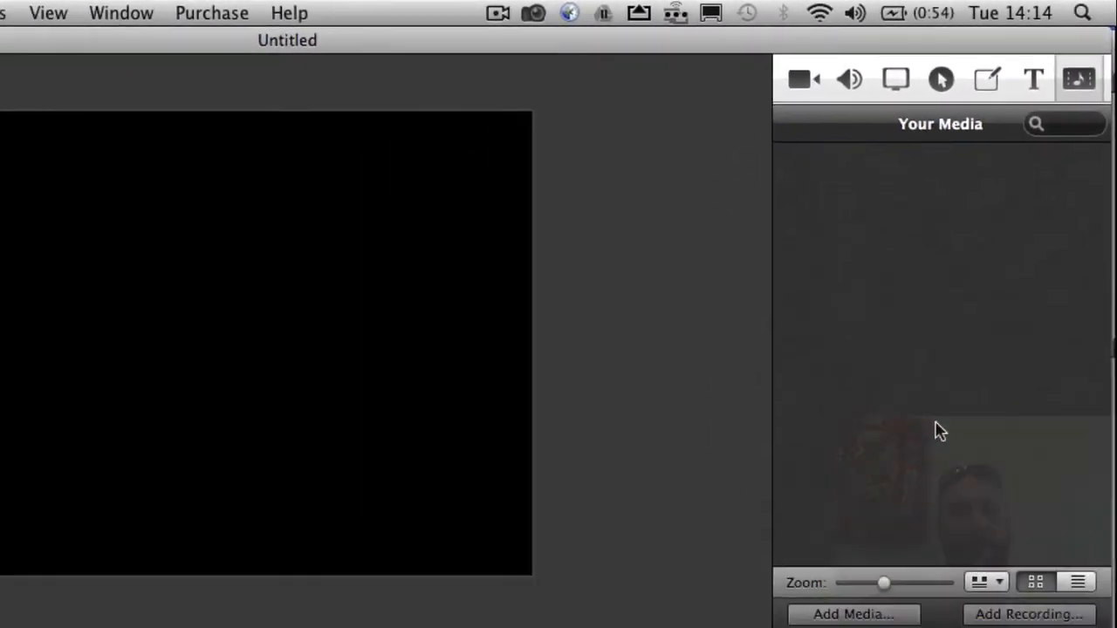
click(861, 599)
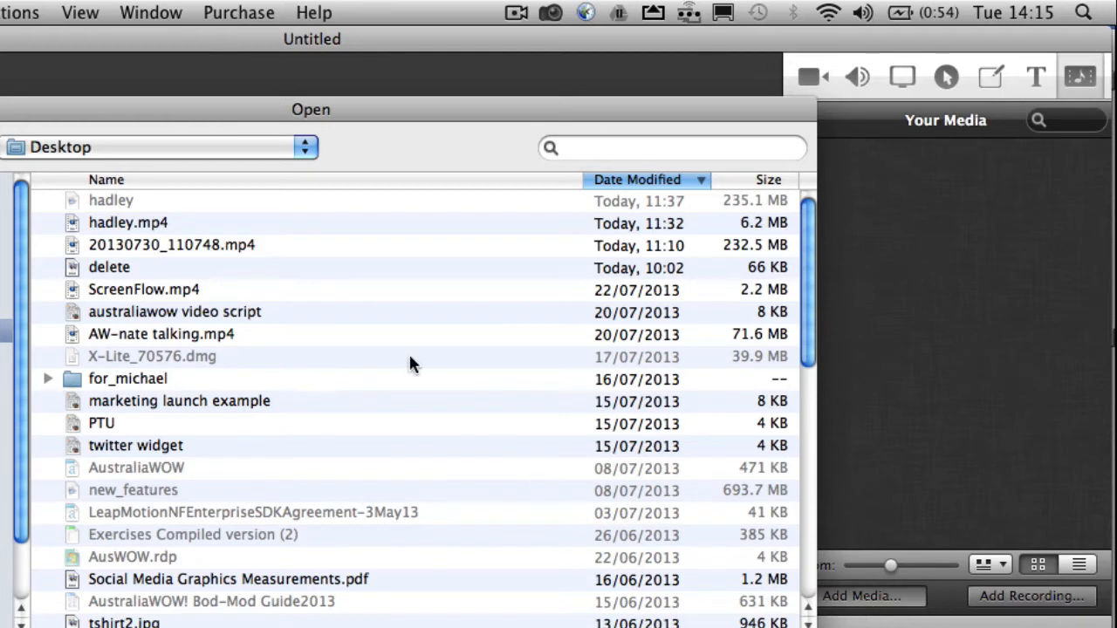
click(218, 247)
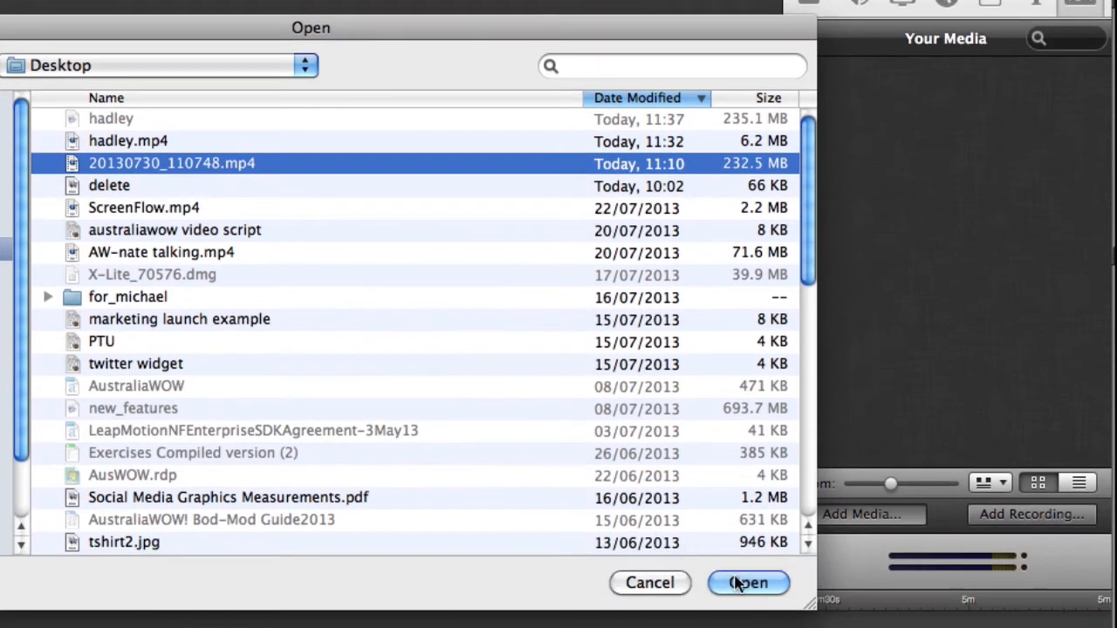
click(742, 583)
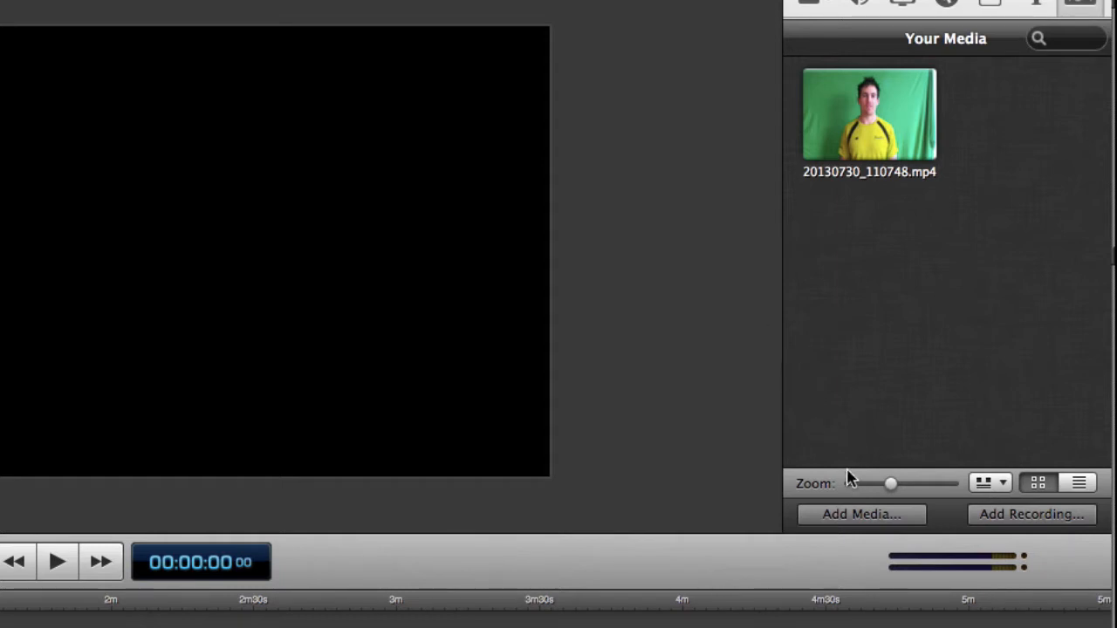
- Import the logo image 150x150AW.png from the Downloads folder into the media library
click(877, 517)
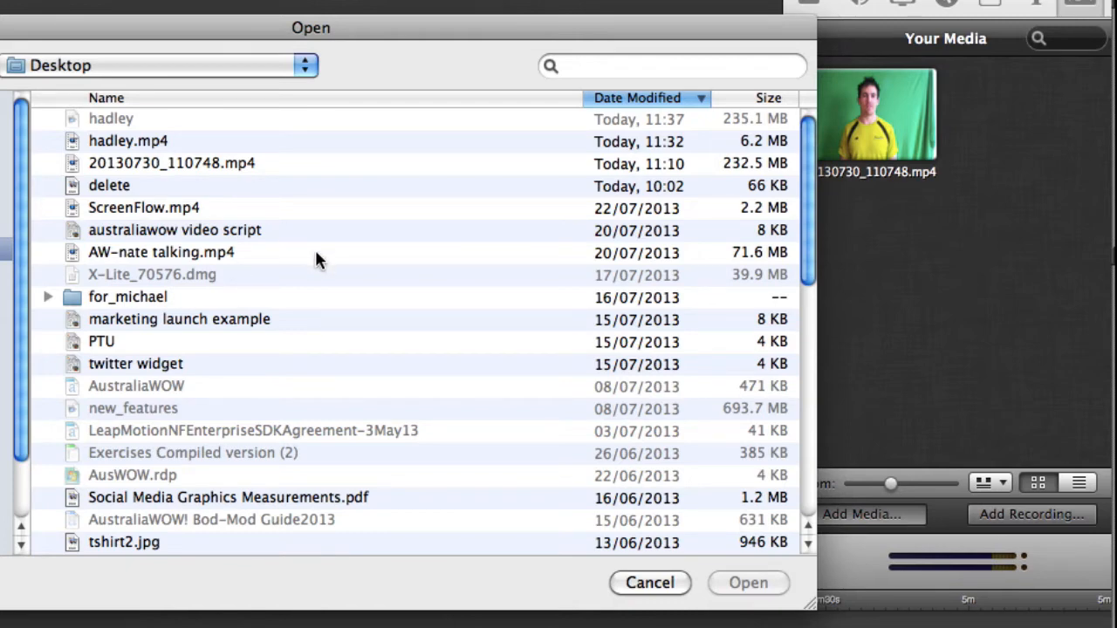
scroll(316, 255, down, 3)
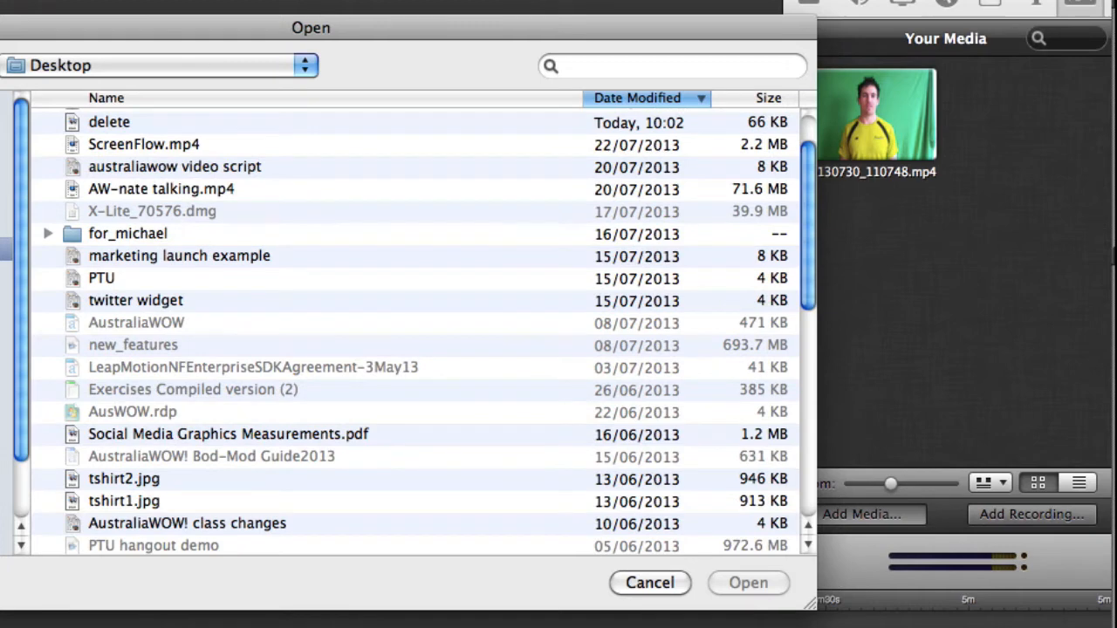
click(3, 343)
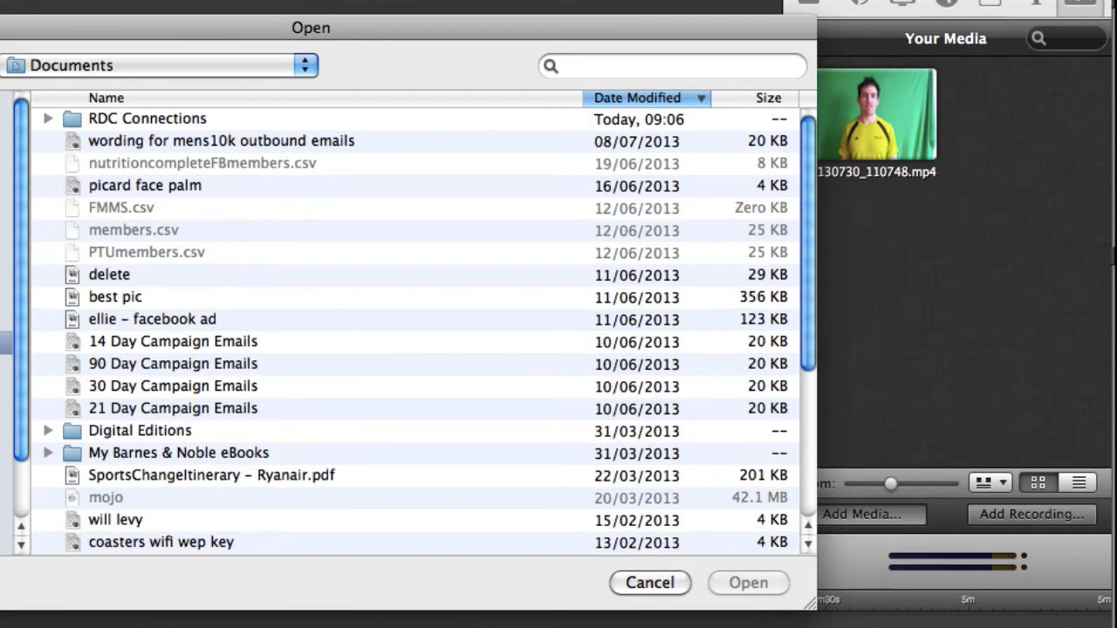
key(super+1)
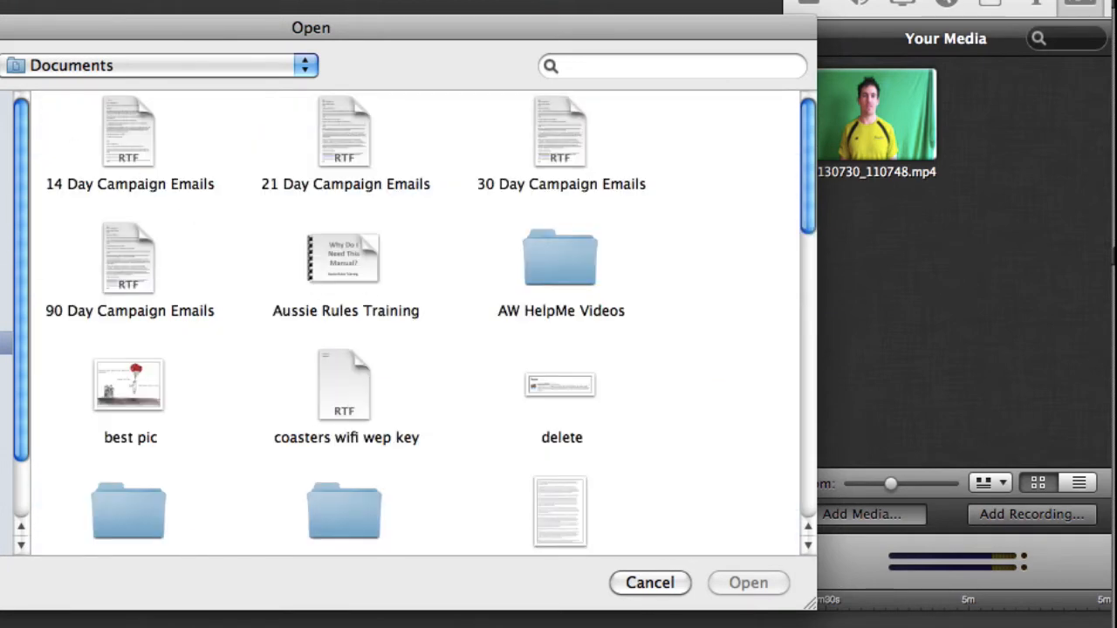
click(5, 249)
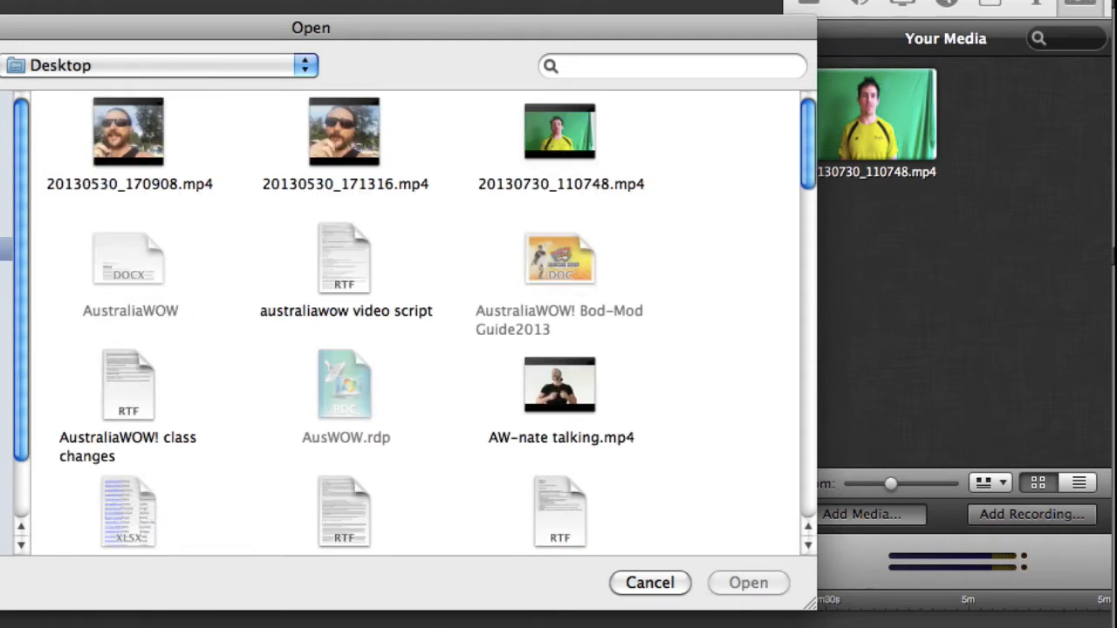
click(4, 297)
scroll(279, 299, down, 2)
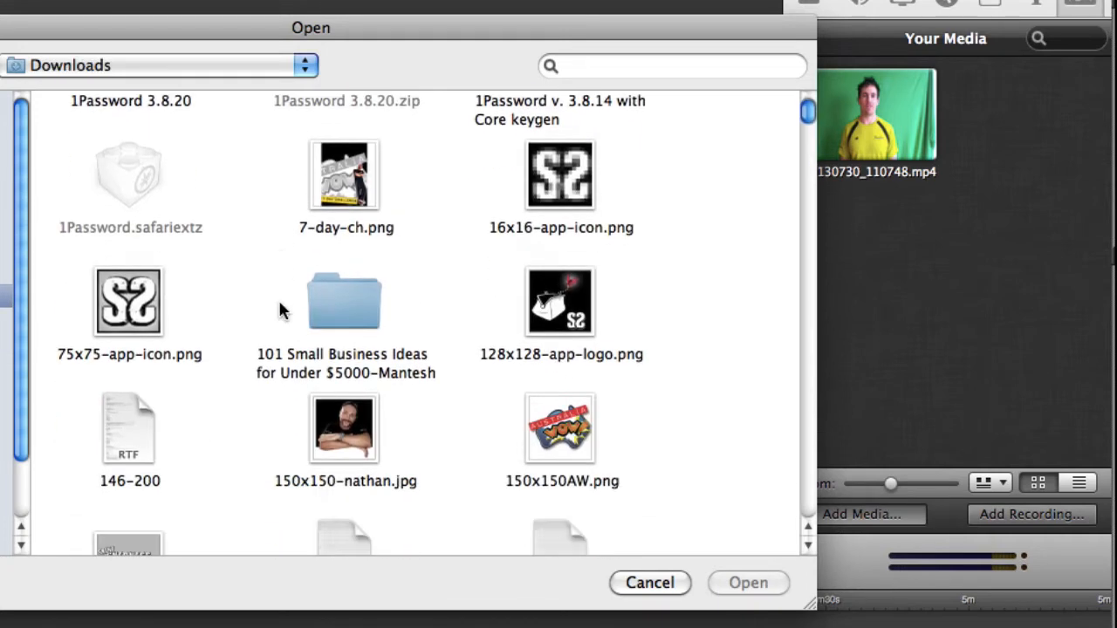
click(550, 422)
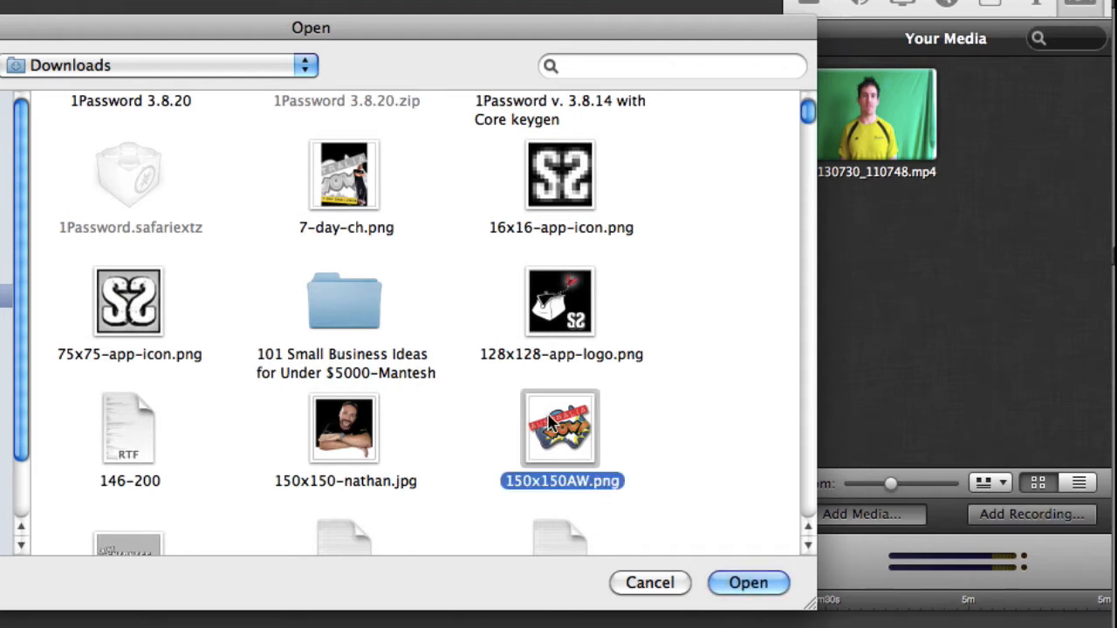
click(744, 583)
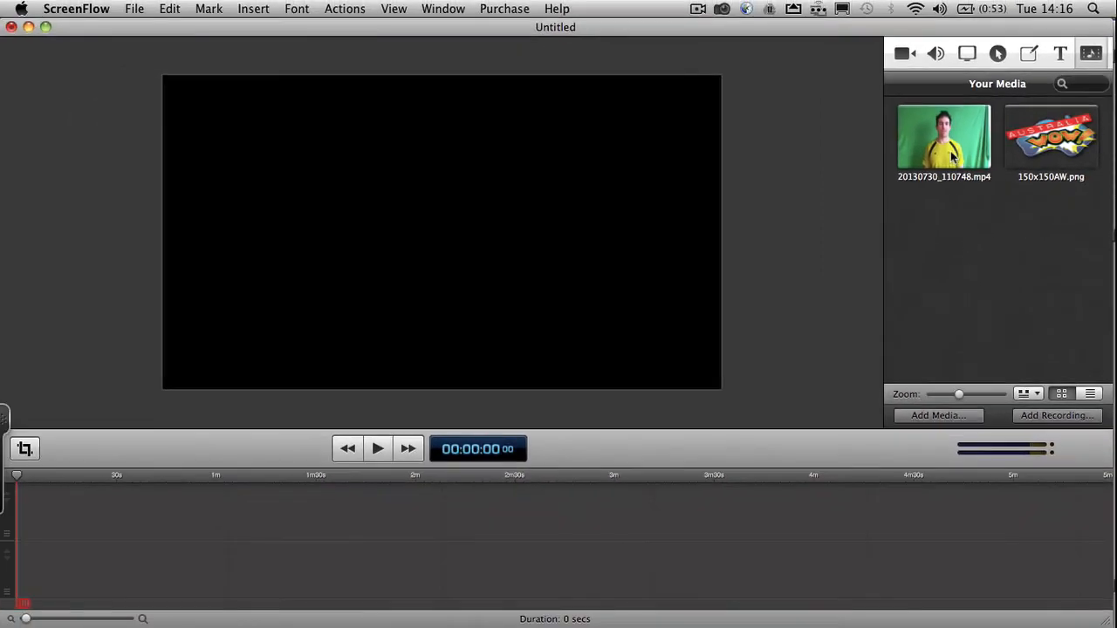
- Place 20130730_110748.mp4 at the start of the timeline, lower the system volume, and select the clip
drag(944, 144, 75, 480)
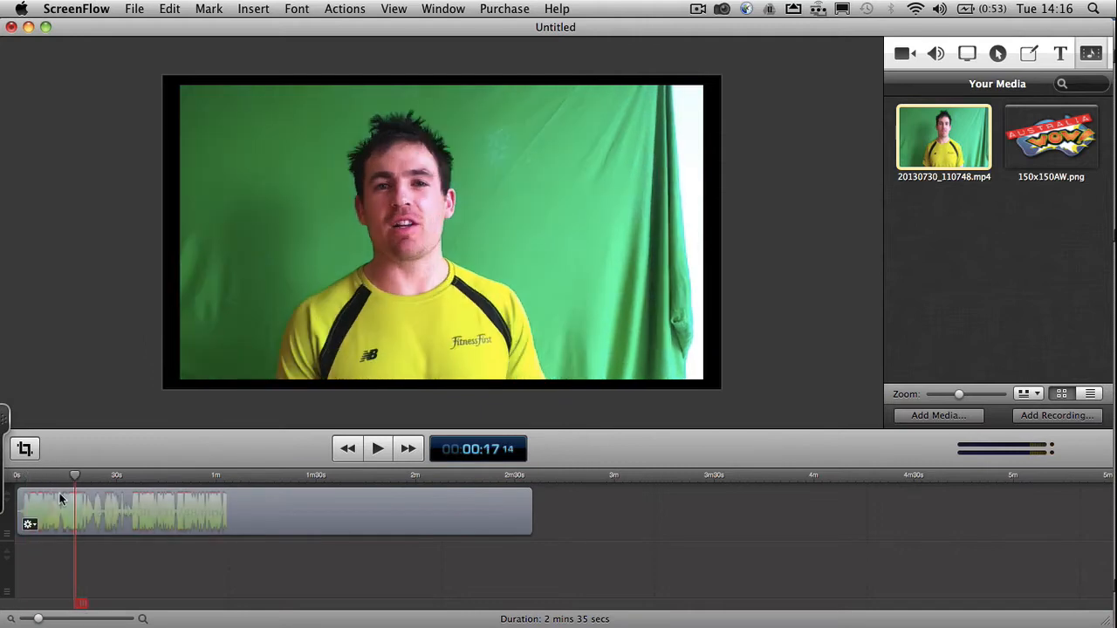
key(XF86AudioLowerVolume)
key(XF86AudioLowerVolume)
key(XF86AudioLowerVolume)
key(XF86AudioLowerVolume)
key(XF86AudioLowerVolume)
key(XF86AudioLowerVolume)
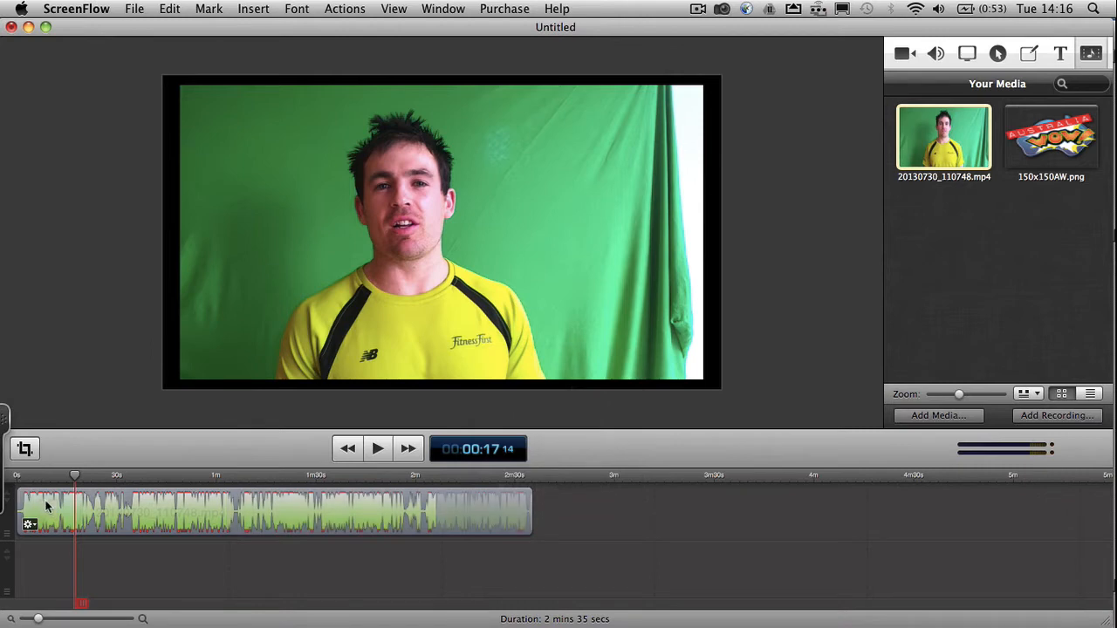
click(177, 506)
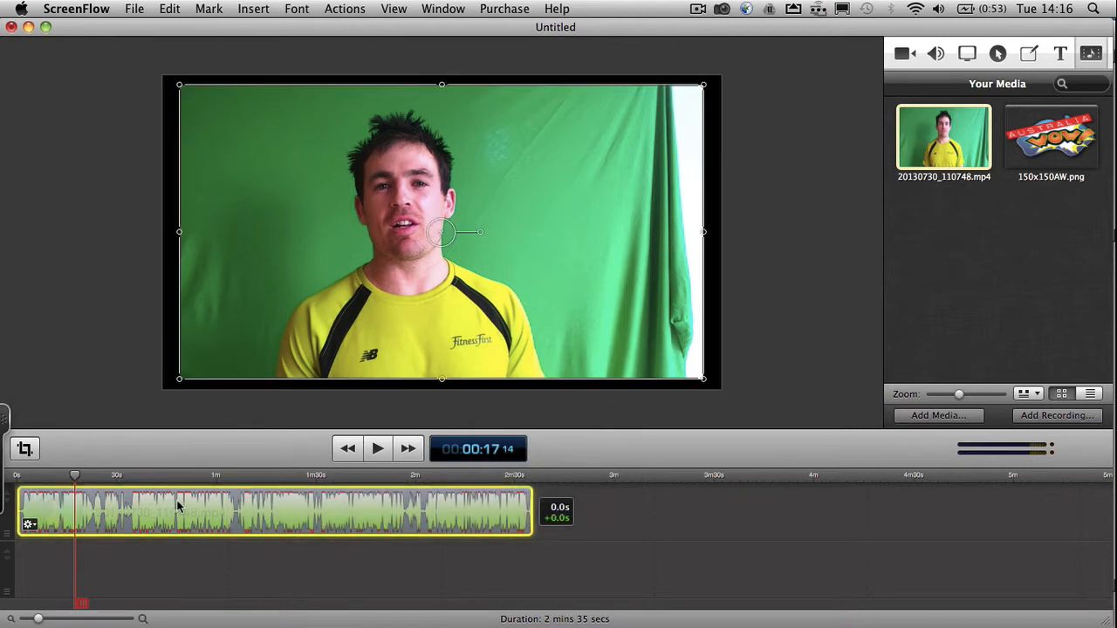
drag(177, 506, 144, 506)
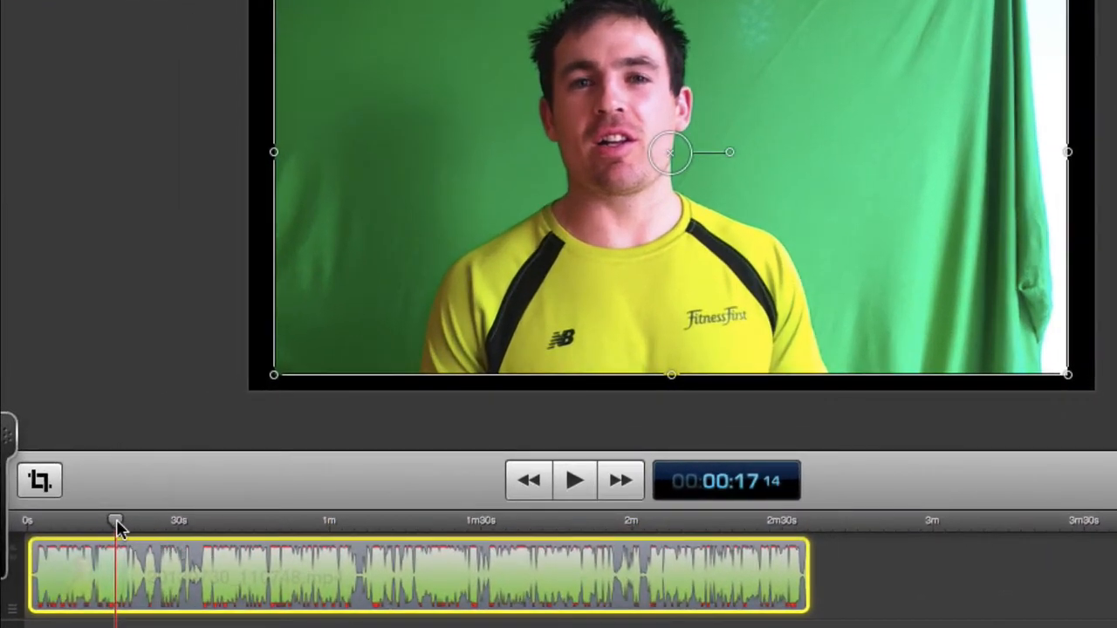
- Find the wanted take and trim the beginning of the video clip up to 00:02:01:11
drag(118, 526, 256, 535)
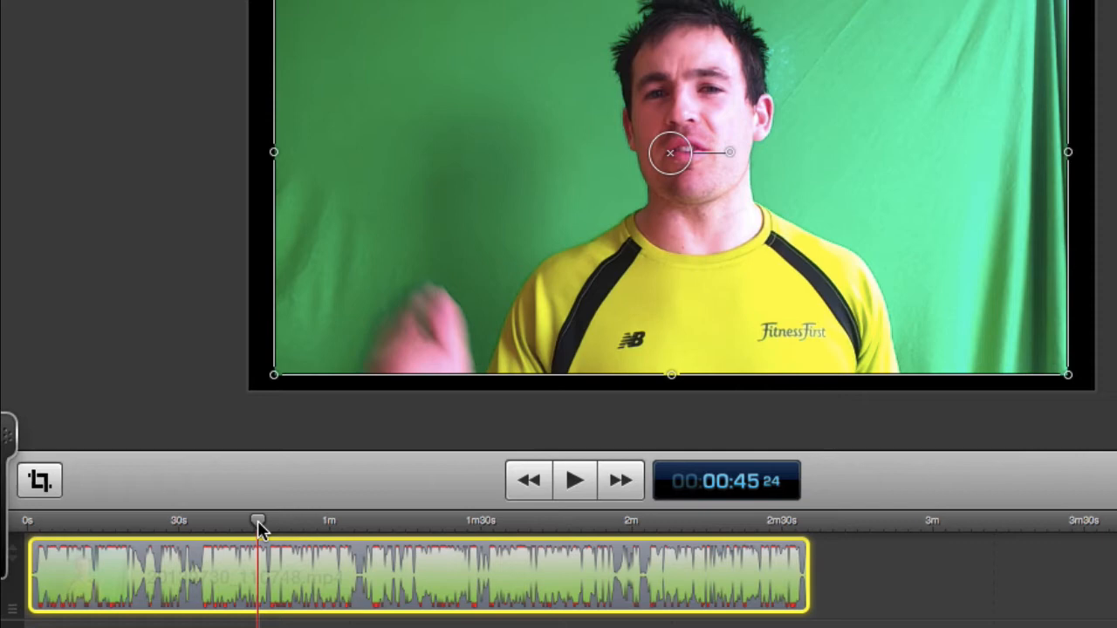
drag(258, 527, 641, 530)
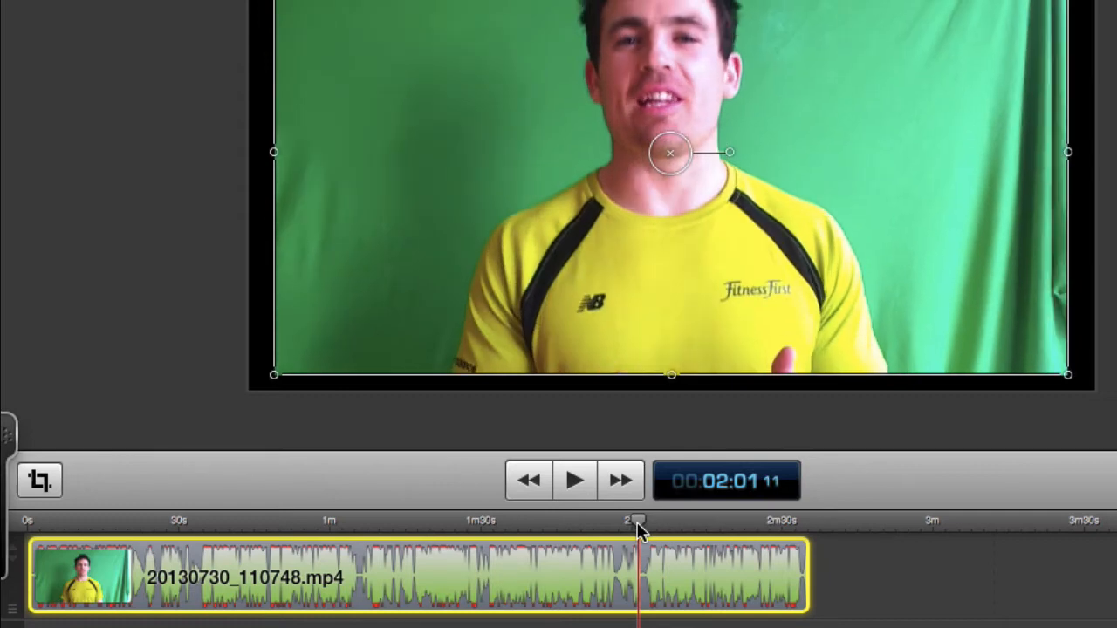
mouse_move(225, 586)
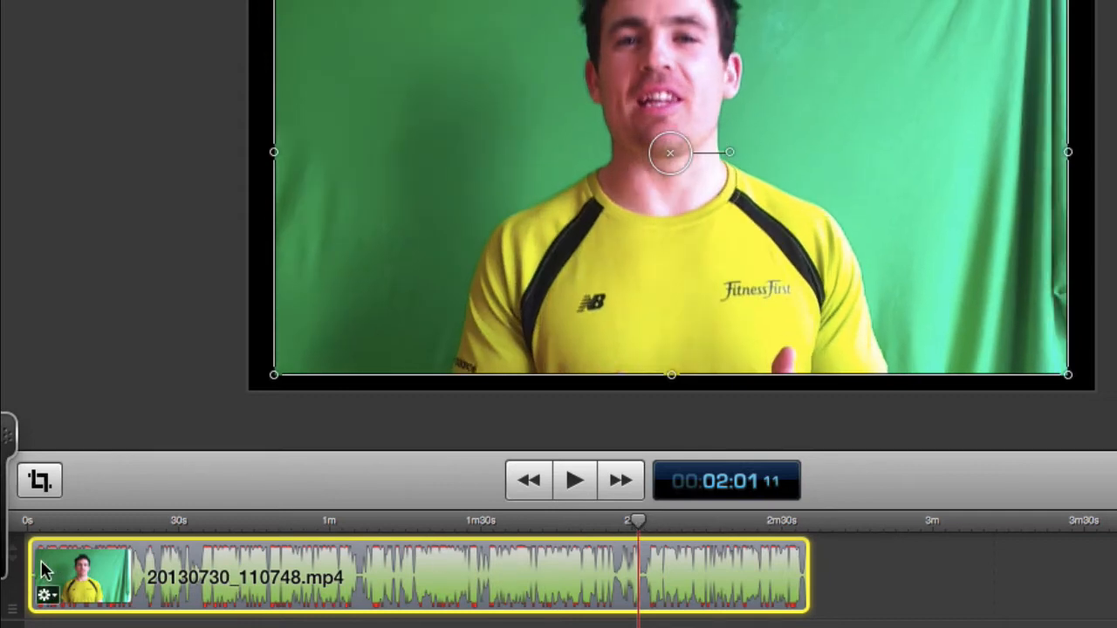
drag(34, 563, 641, 568)
mouse_move(641, 622)
mouse_down()
mouse_move(568, 622)
mouse_move(641, 623)
mouse_up()
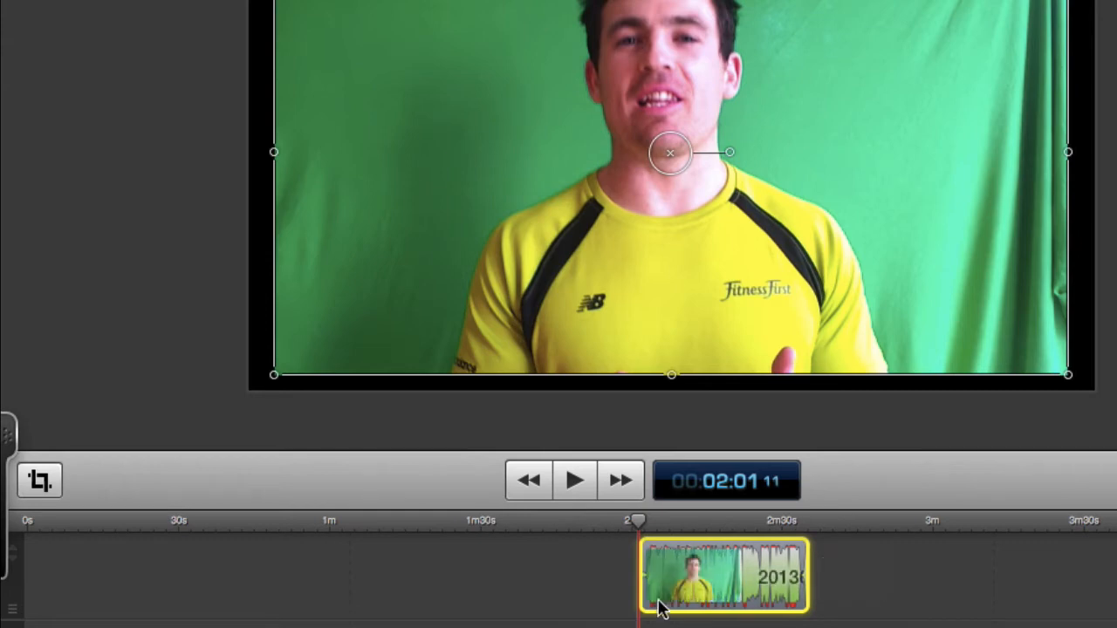
- Move the trimmed clip to the start of the timeline and return the playhead to 00:00:00:00
drag(707, 574, 64, 594)
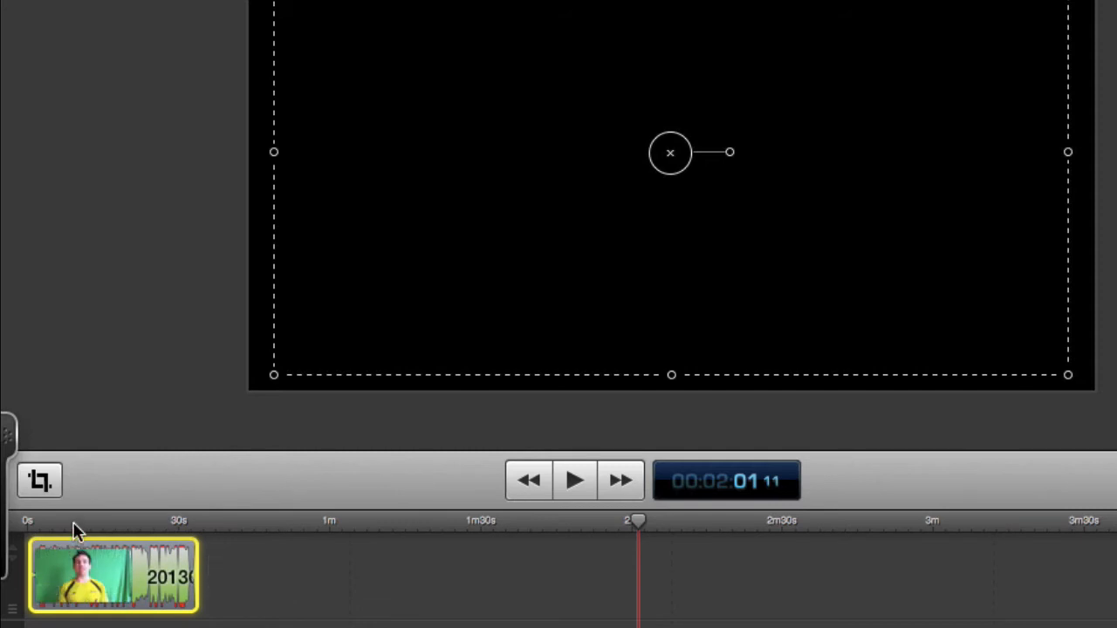
click(75, 523)
drag(75, 524, 10, 524)
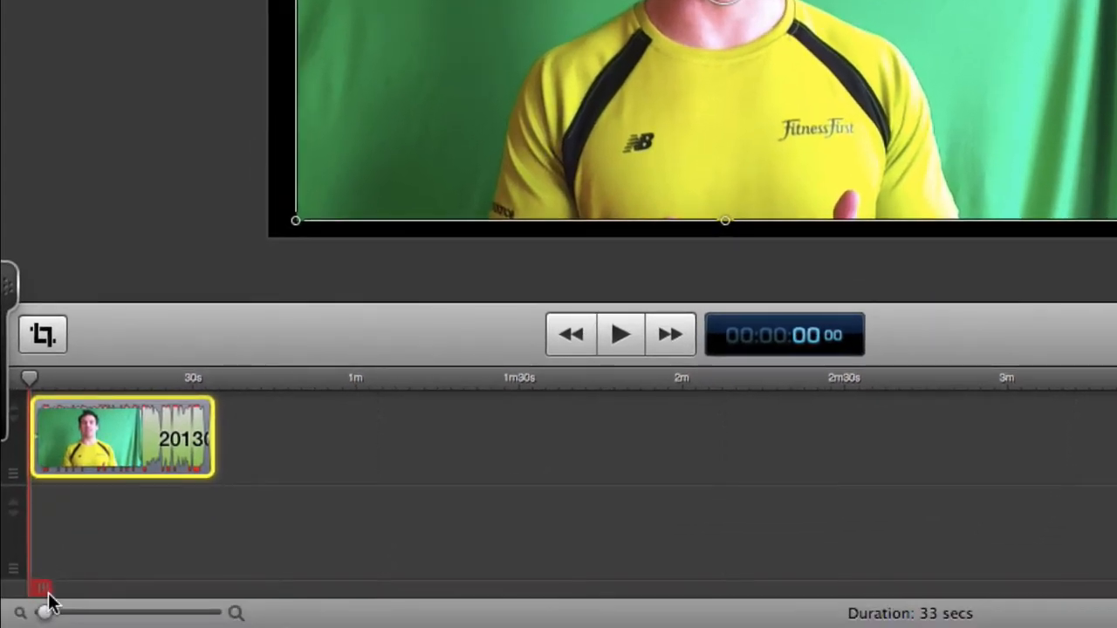
- Trim the quiet opening before the speech, up to 00:00:02:06, and start the clip at the beginning of the timeline
drag(45, 612, 88, 616)
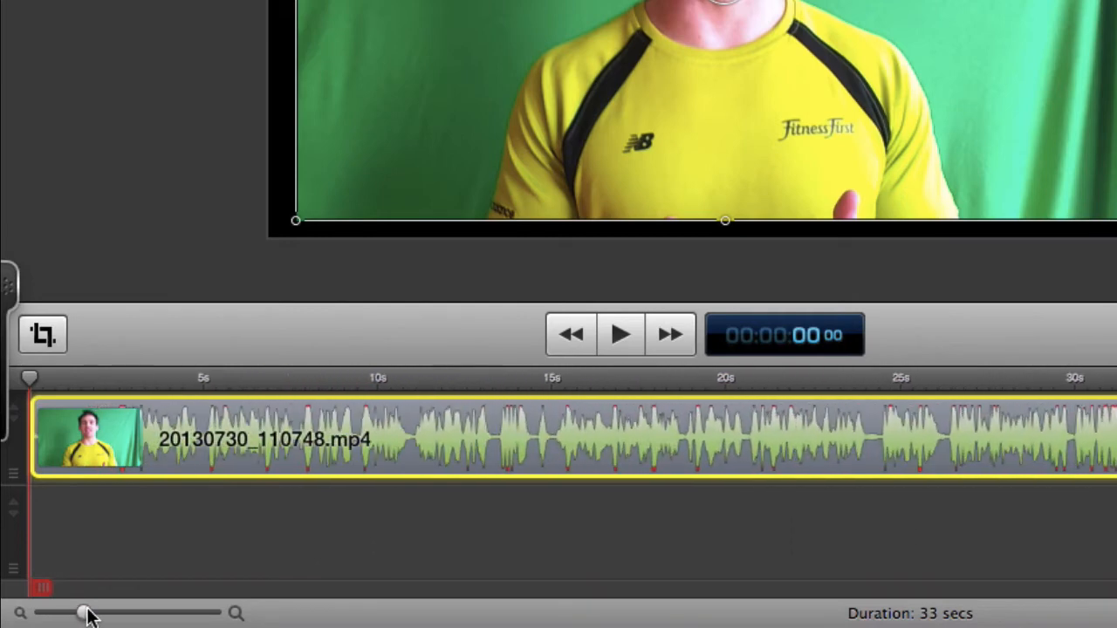
click(631, 336)
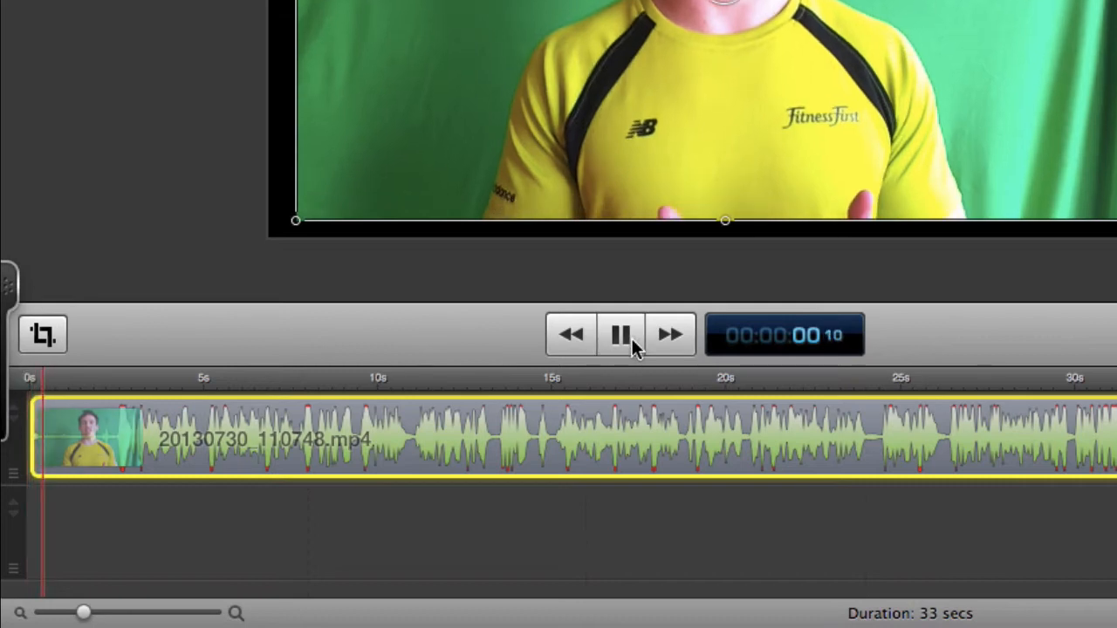
click(631, 336)
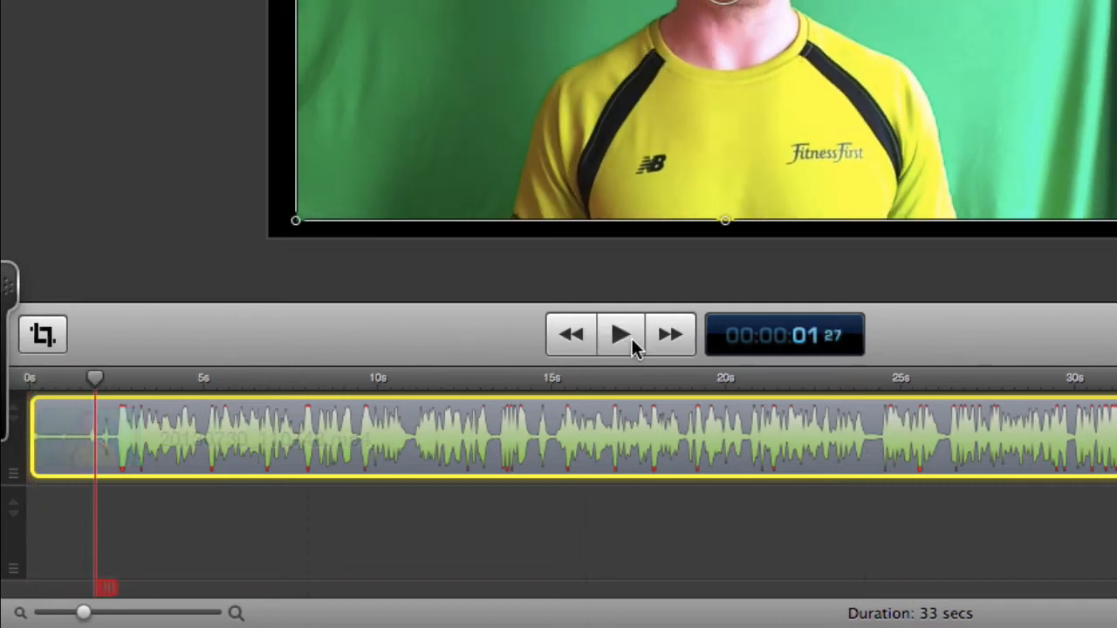
drag(99, 385, 105, 384)
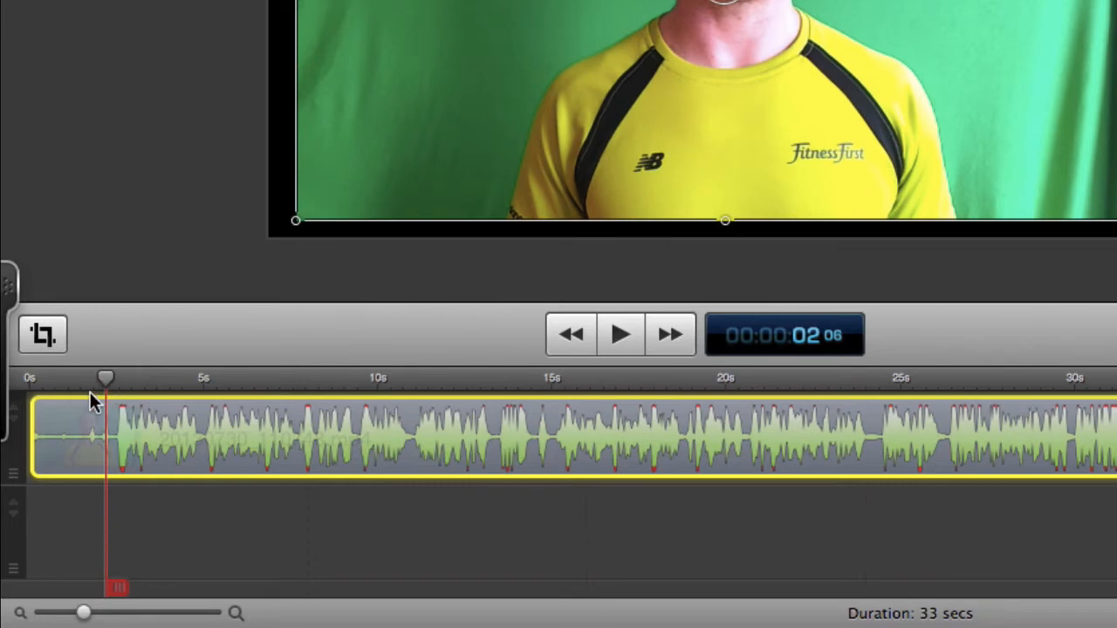
drag(33, 418, 106, 419)
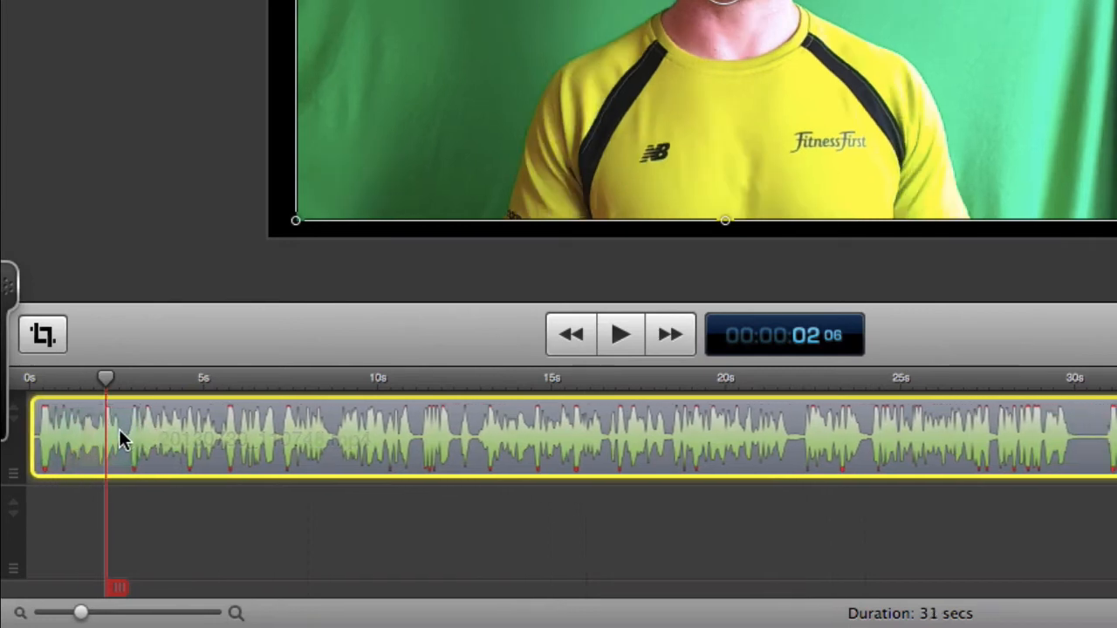
- Play the trimmed clip briefly from the beginning to check how it starts
drag(104, 379, 40, 380)
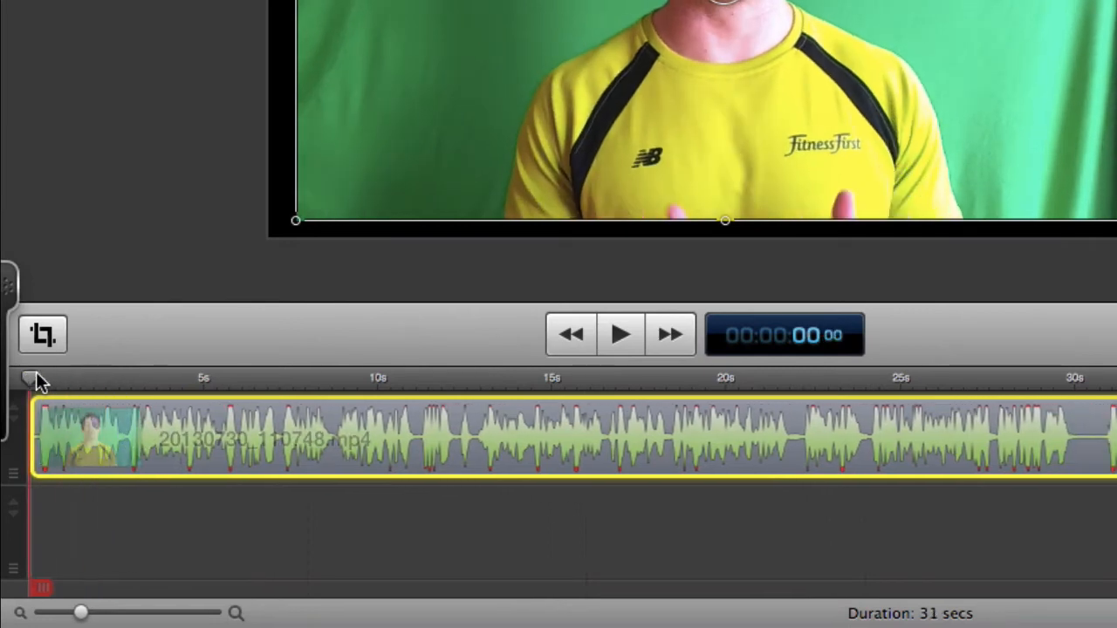
click(639, 346)
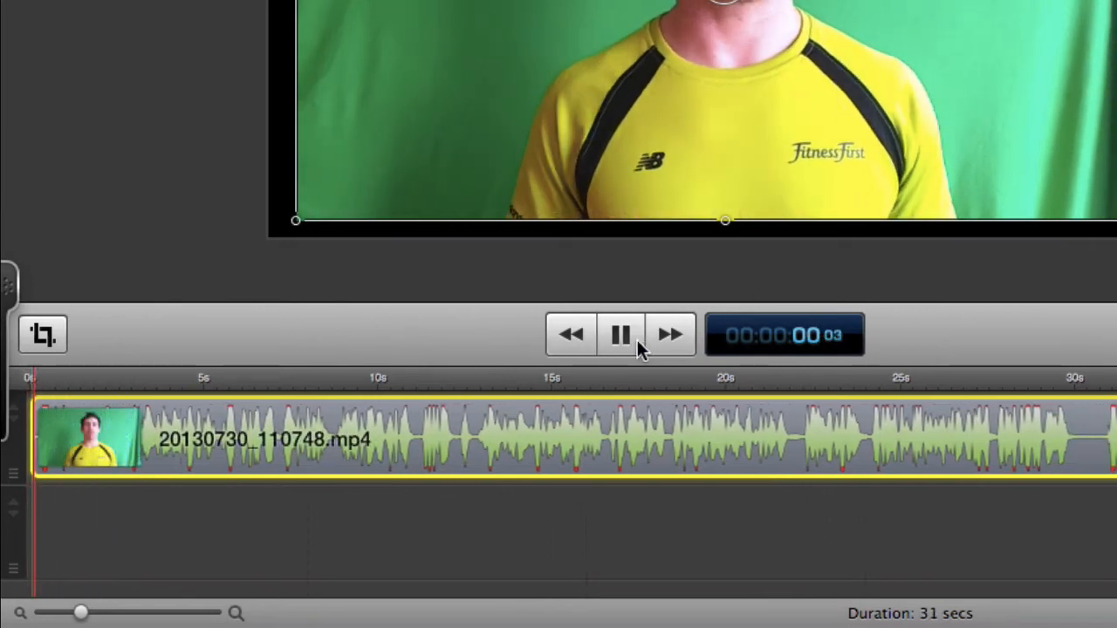
click(640, 347)
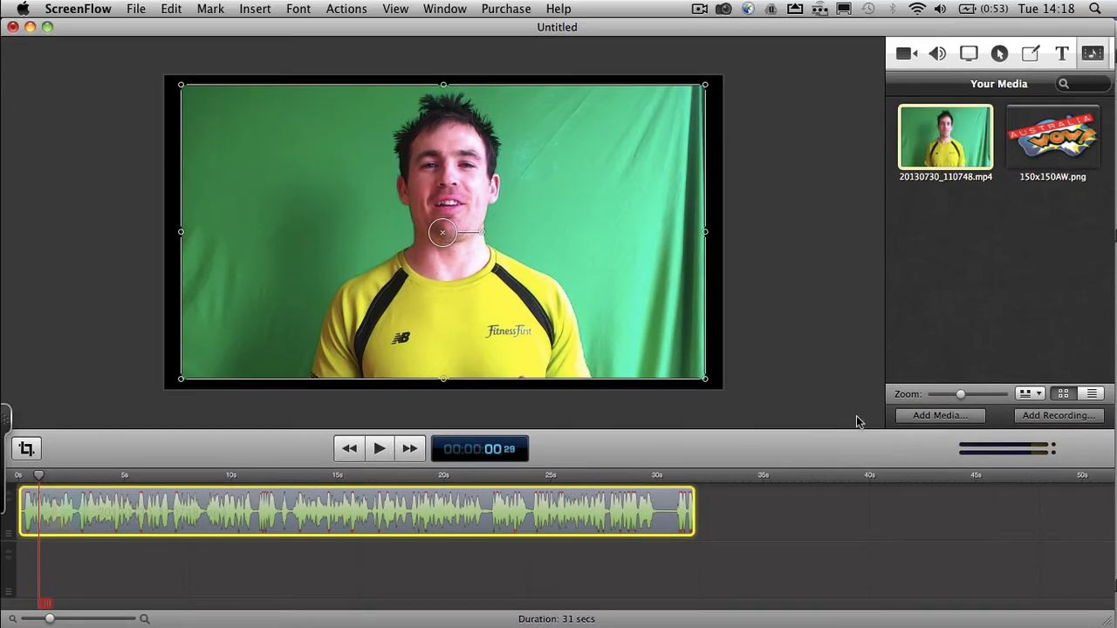
- Add a Chroma Key video filter to the clip to remove the green background
click(908, 54)
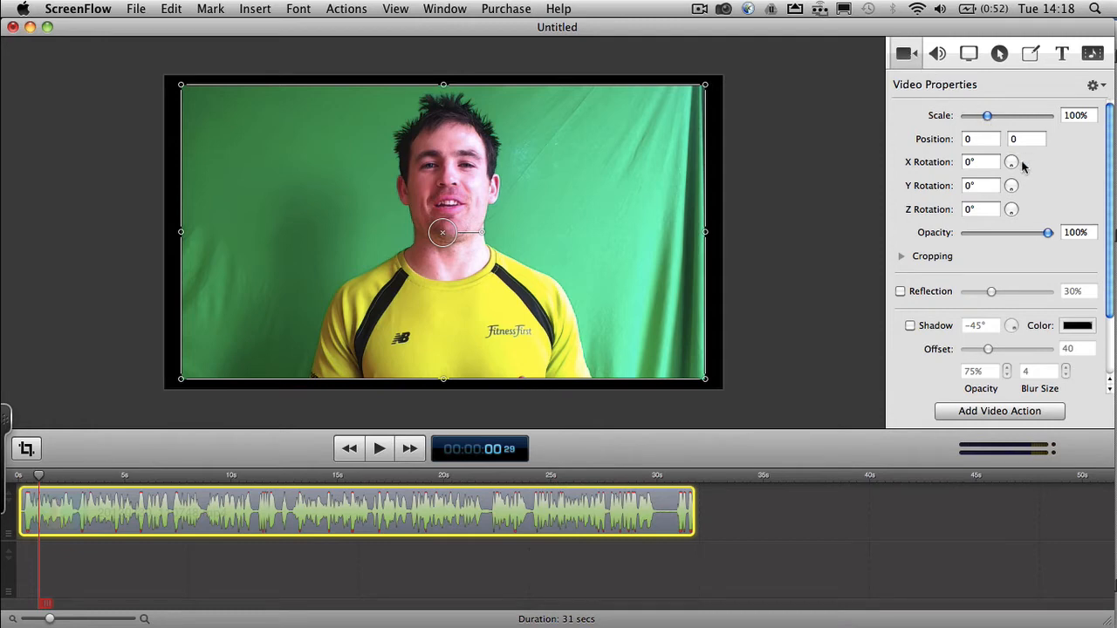
scroll(1023, 166, down, 2)
scroll(1023, 166, down, 1)
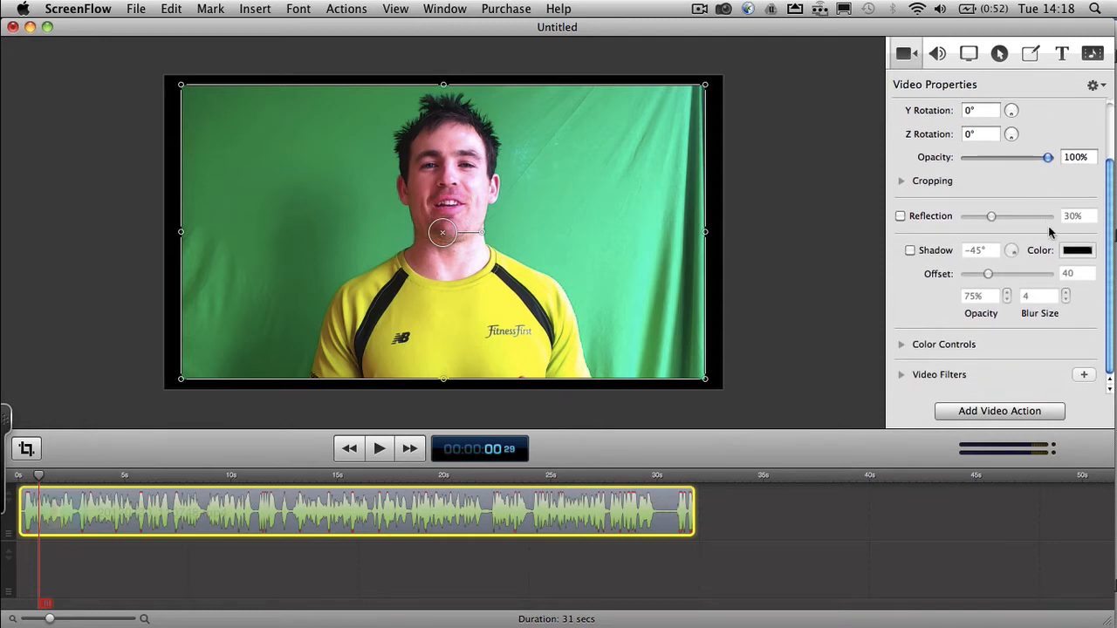
click(1084, 375)
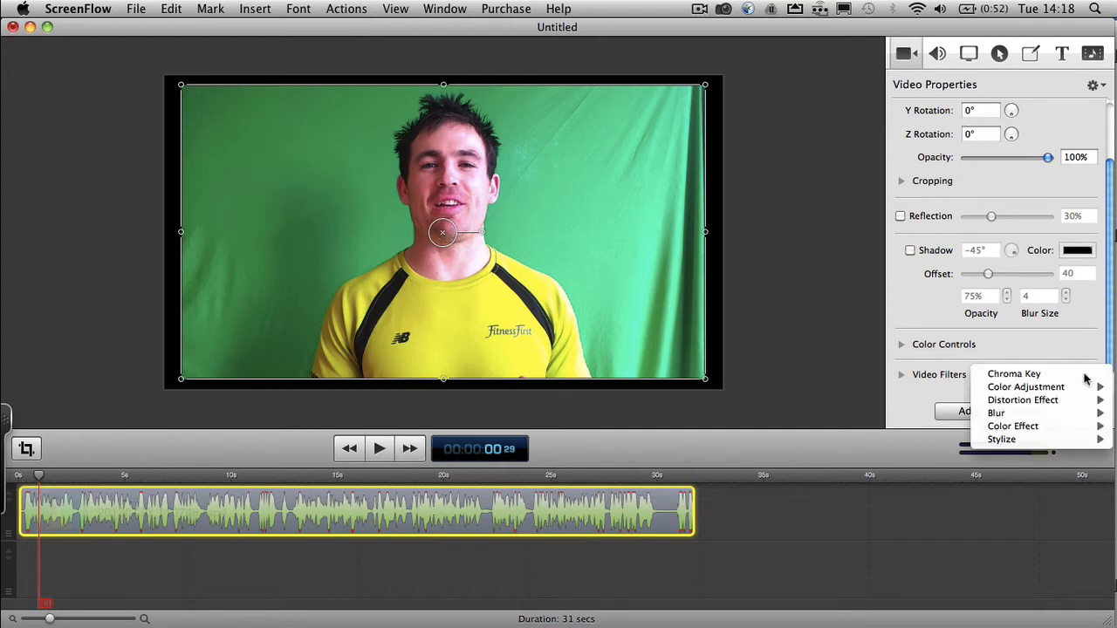
click(1035, 376)
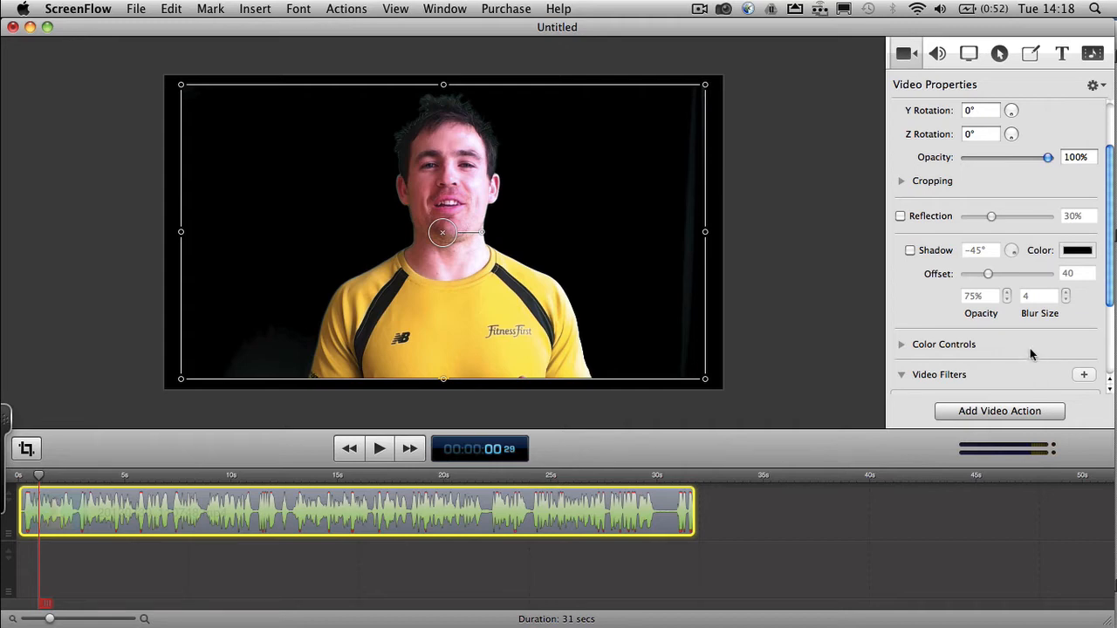
- Add an annotations clip and draw a filled rectangle, moving and resizing it until it covers the whole canvas
click(1031, 55)
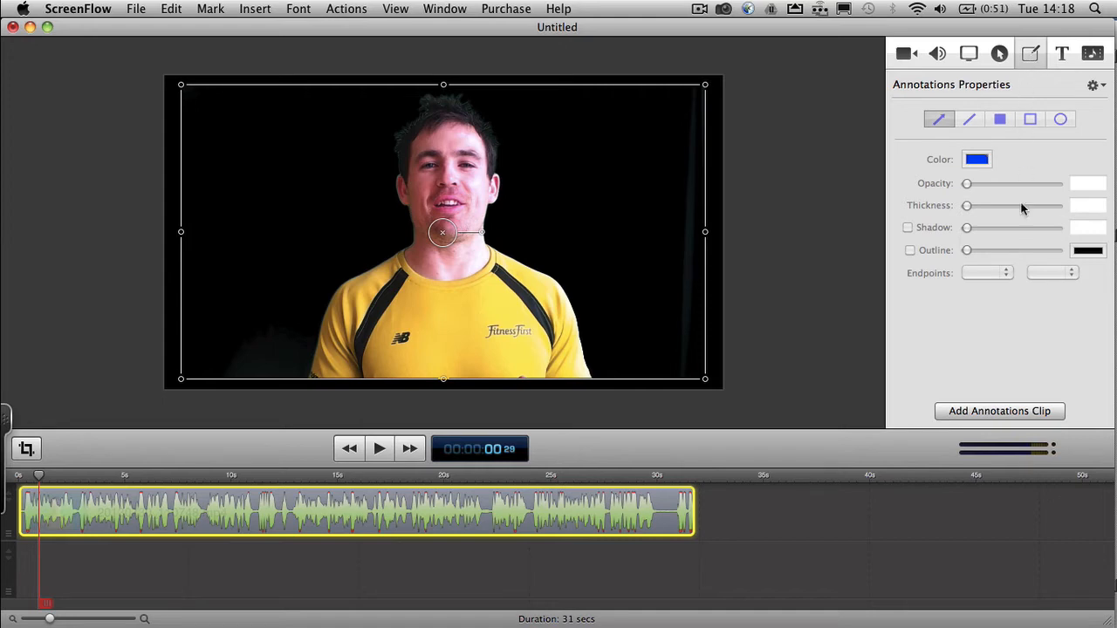
click(997, 413)
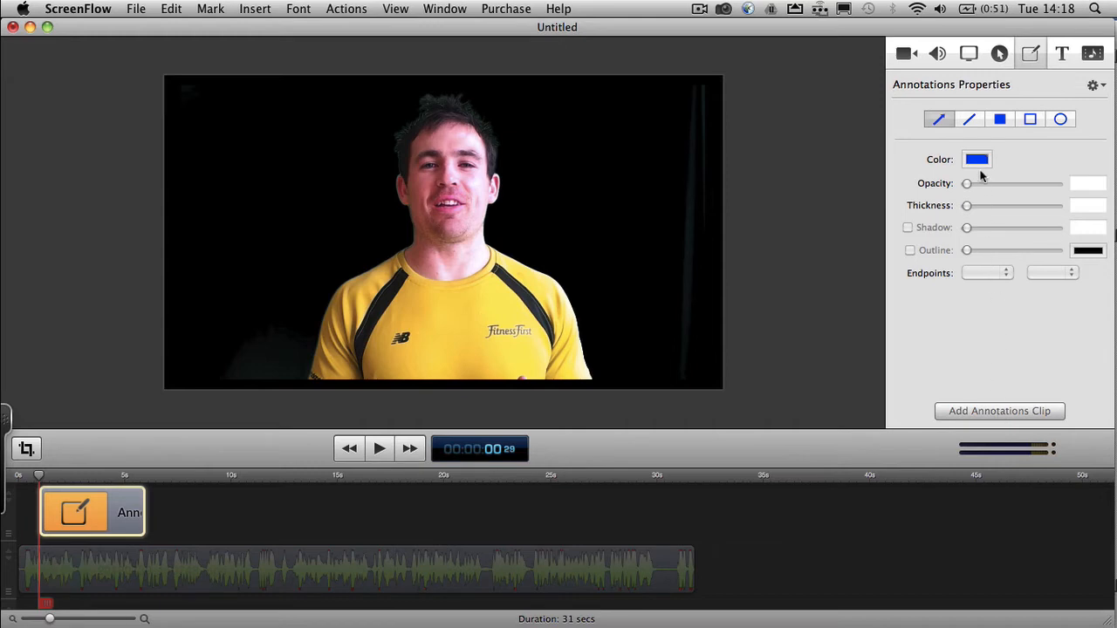
click(1000, 120)
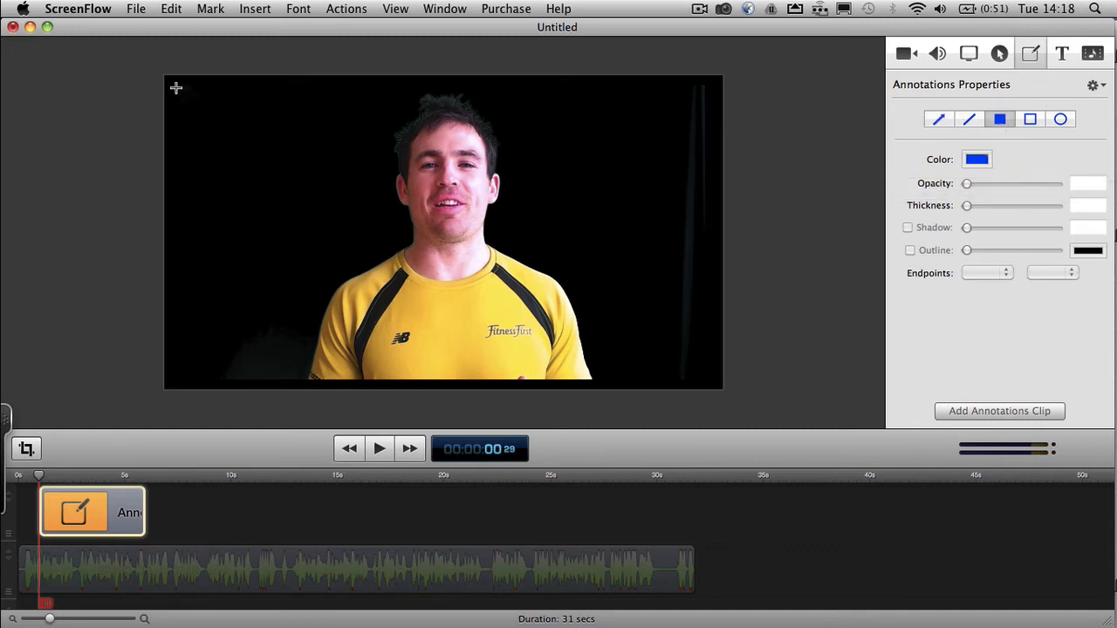
drag(175, 87, 760, 398)
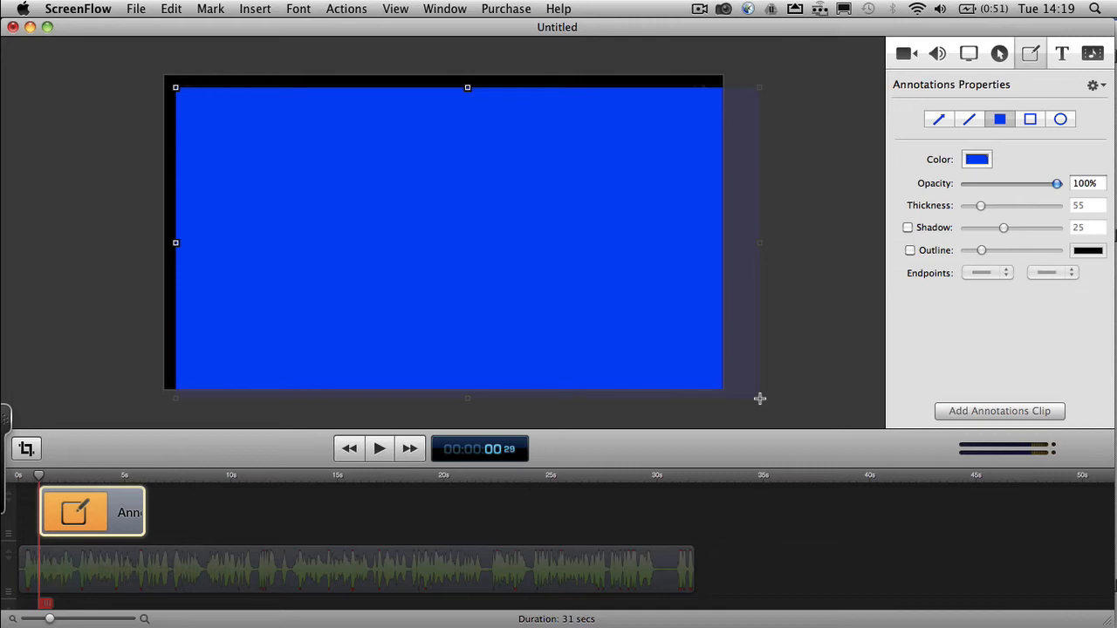
drag(684, 354, 667, 332)
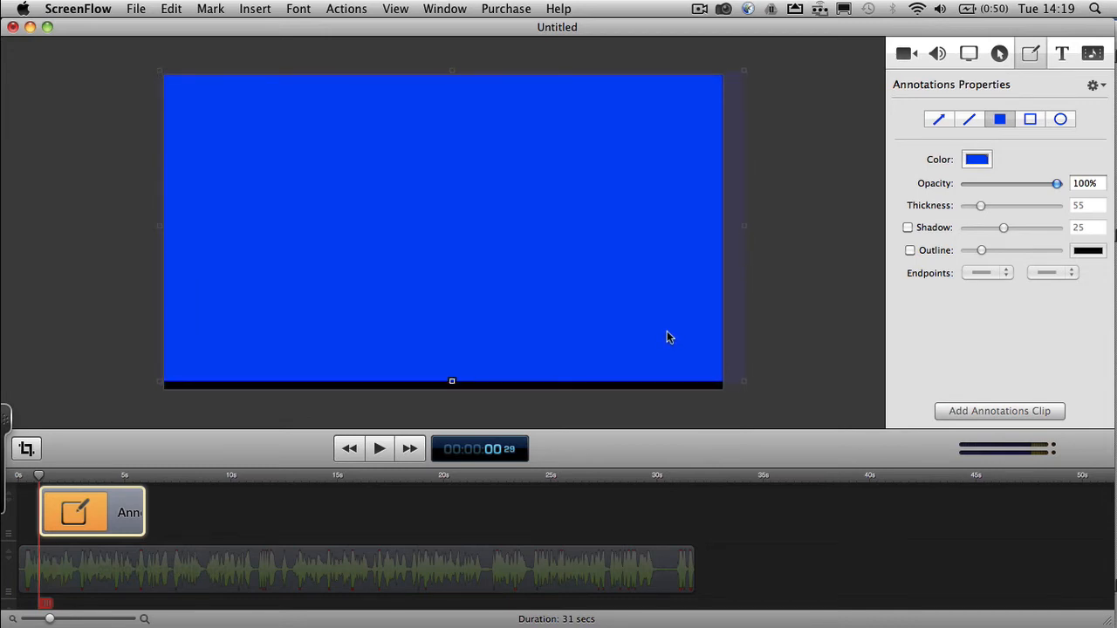
drag(452, 382, 453, 399)
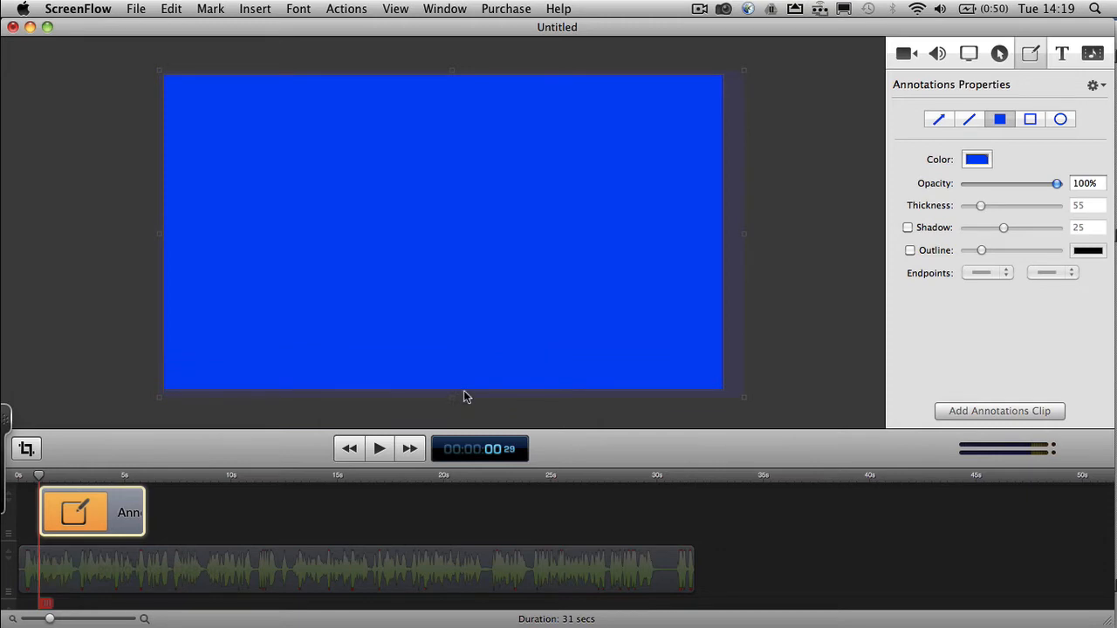
- Change the rectangle's fill color to near-white and finish editing the annotations clip
click(976, 160)
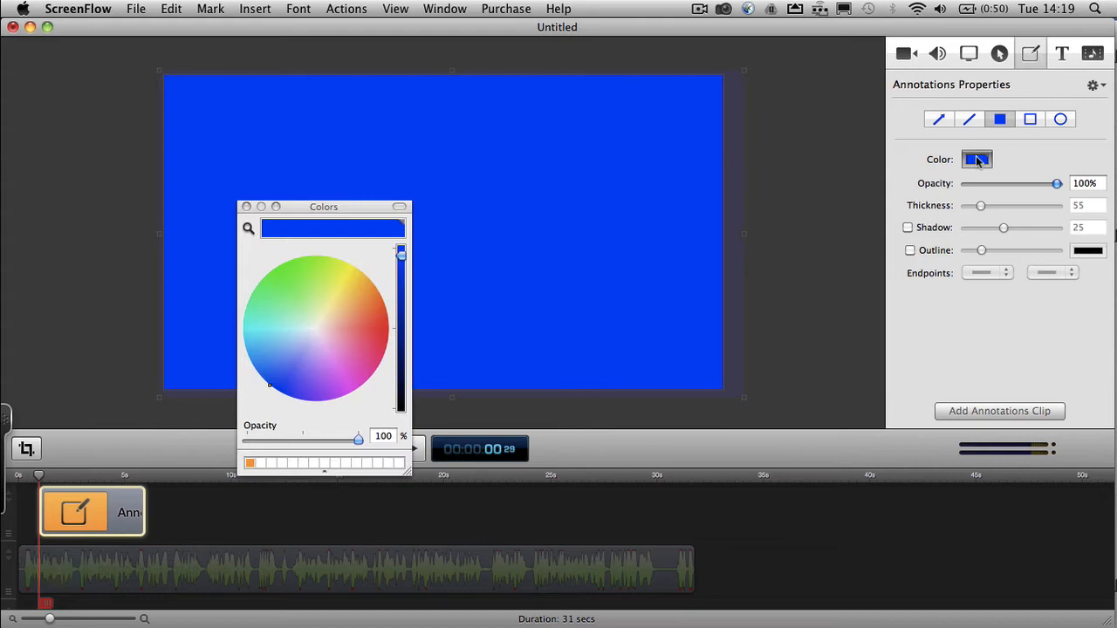
click(316, 331)
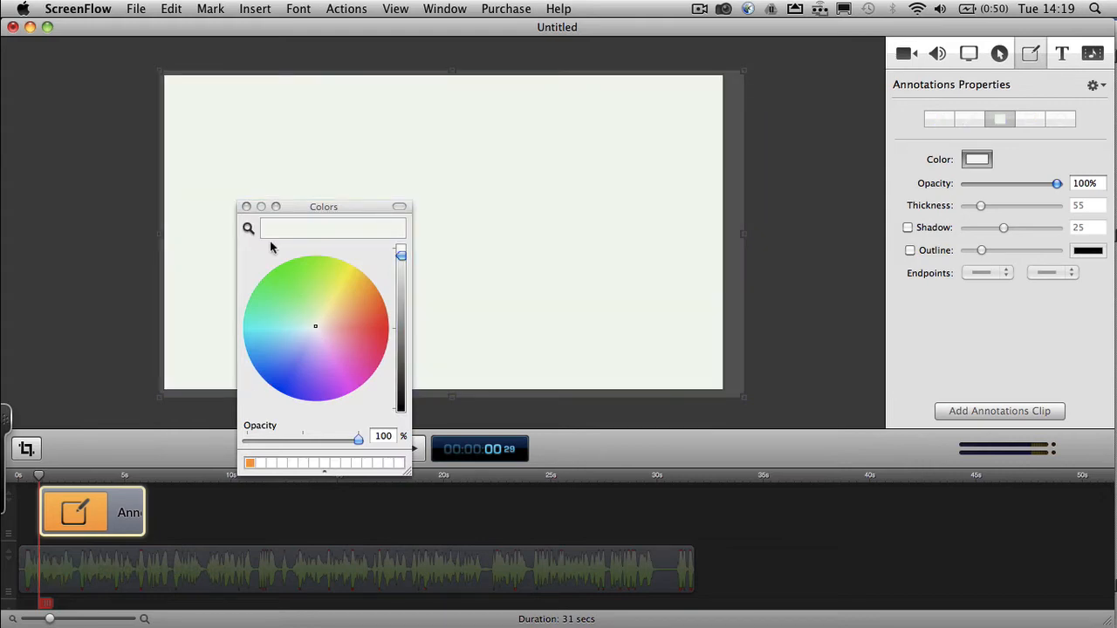
click(246, 207)
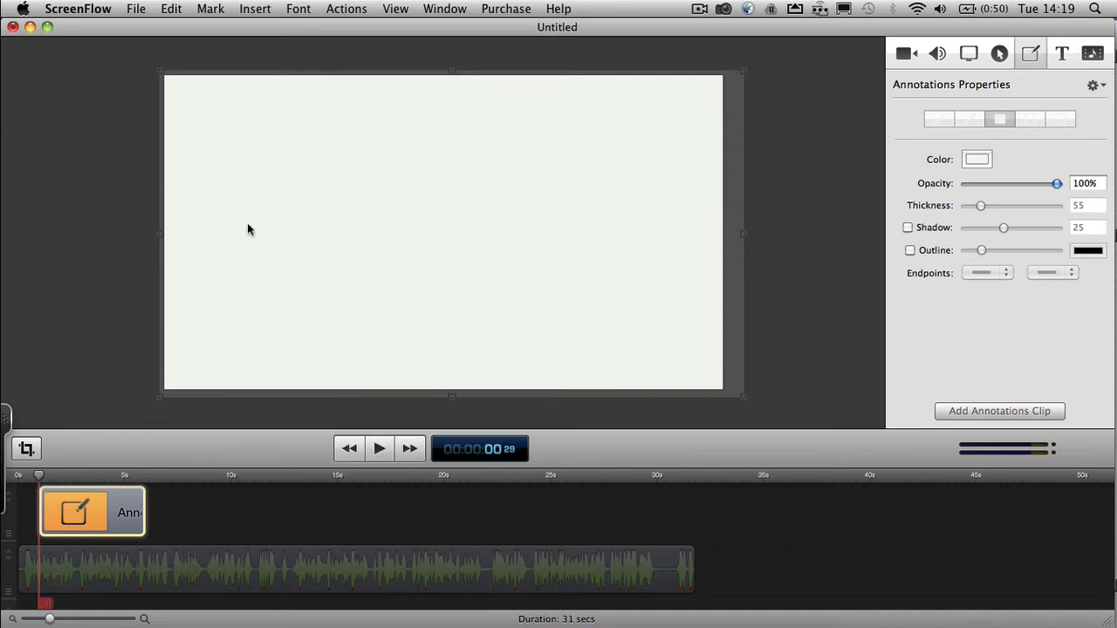
click(378, 477)
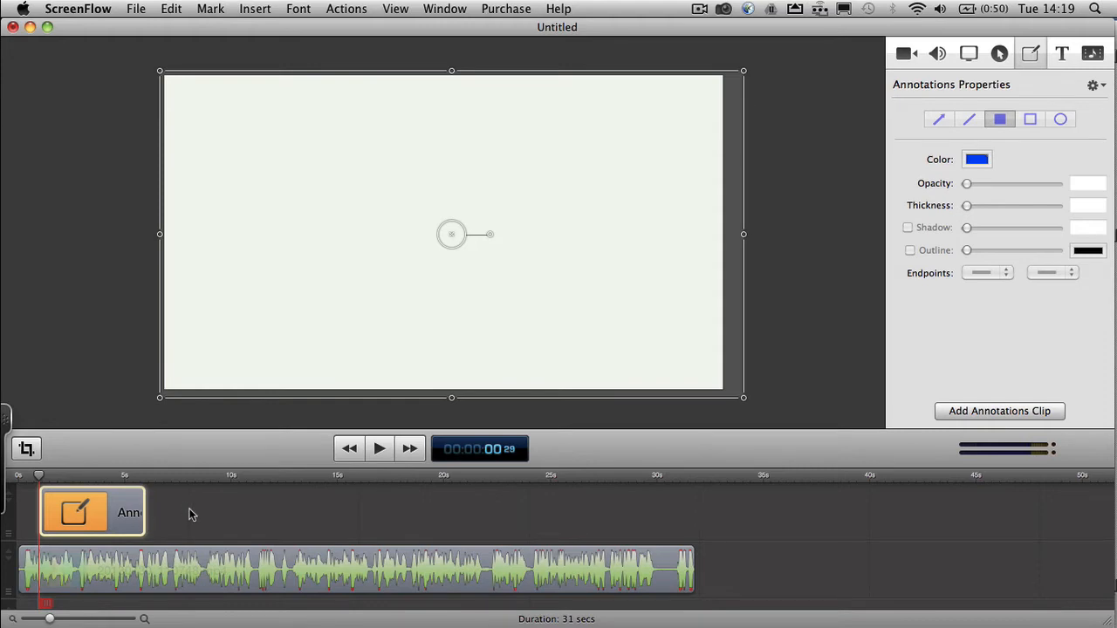
- Place the annotations clip on a track below the video, start it at 0 s and extend it to the video's end
drag(117, 505, 117, 604)
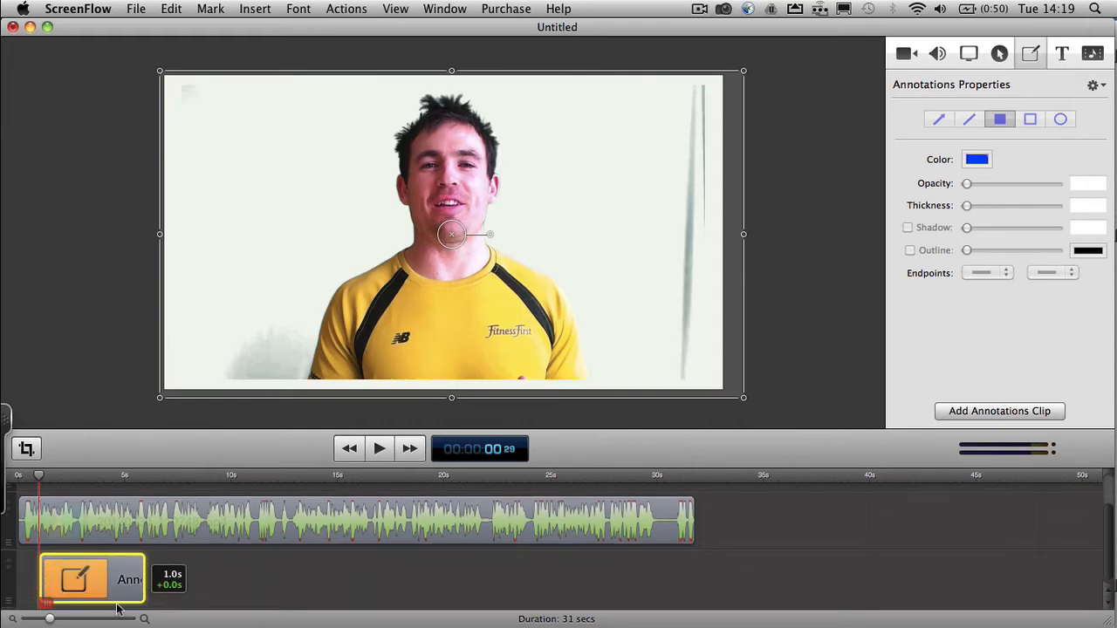
drag(117, 608, 85, 600)
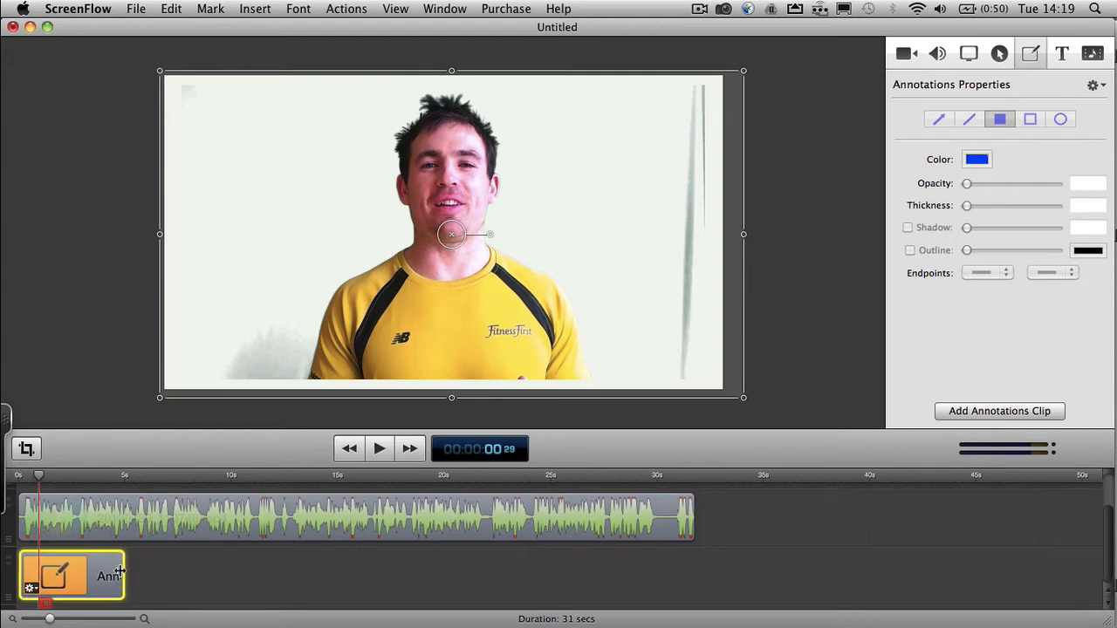
drag(119, 572, 687, 596)
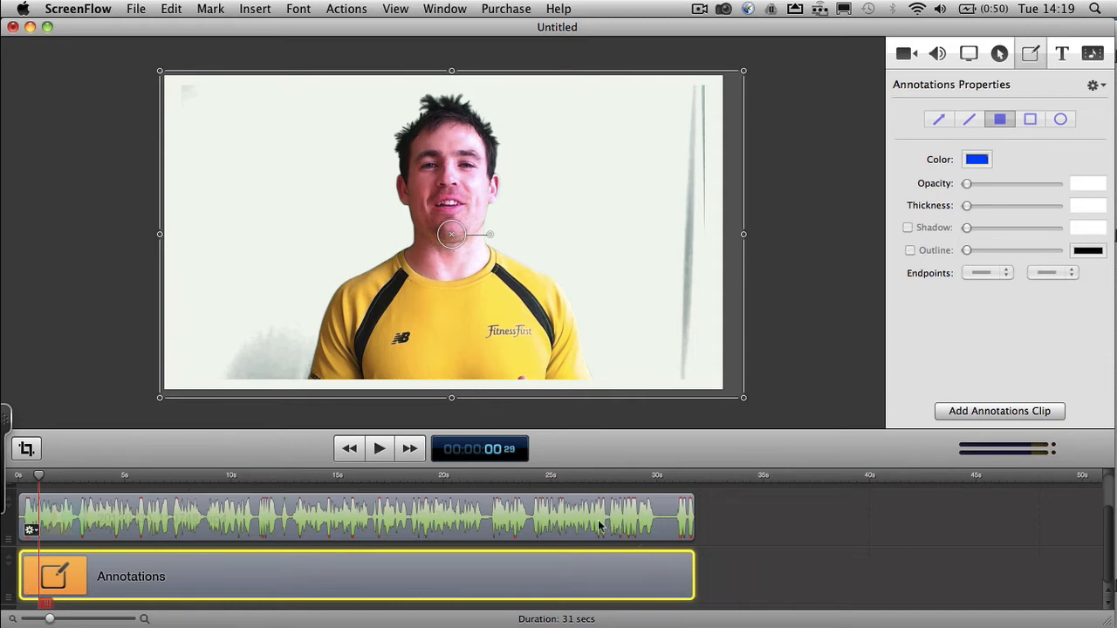
- Clean up the video clip's leftover background by setting the Chroma Key tolerance to 29 and the angle to 80
click(559, 522)
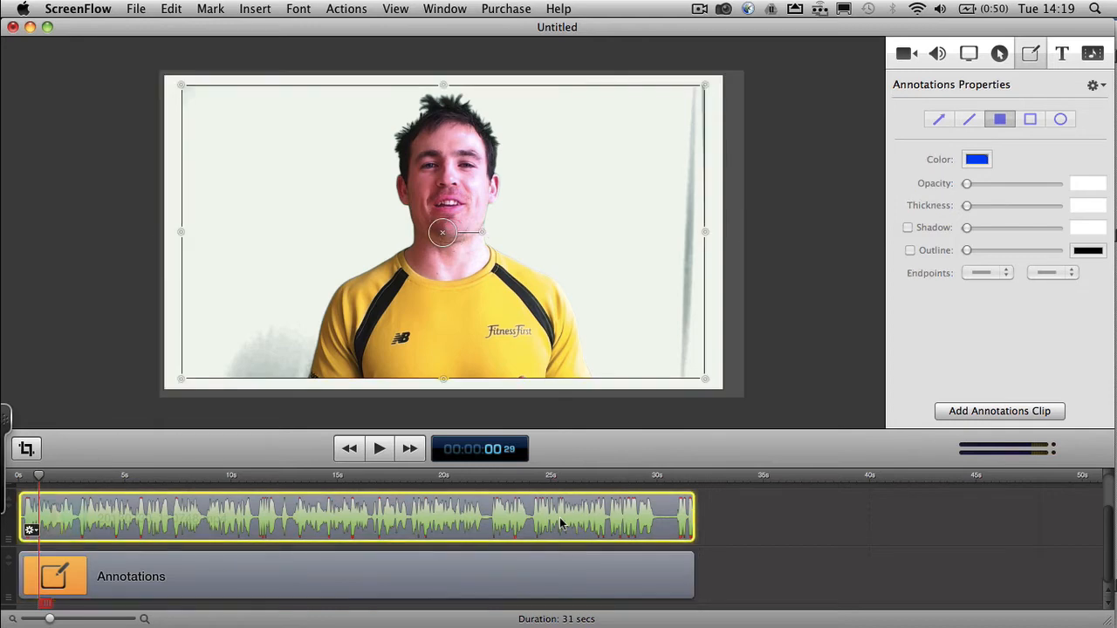
click(904, 55)
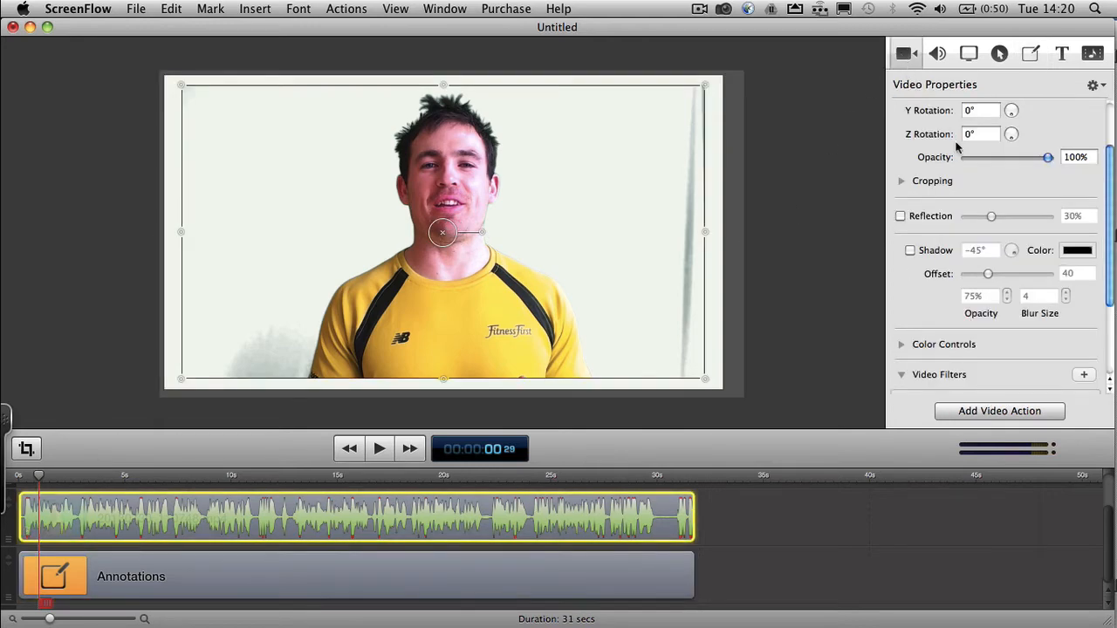
scroll(1088, 255, down, 5)
scroll(1089, 256, down, 2)
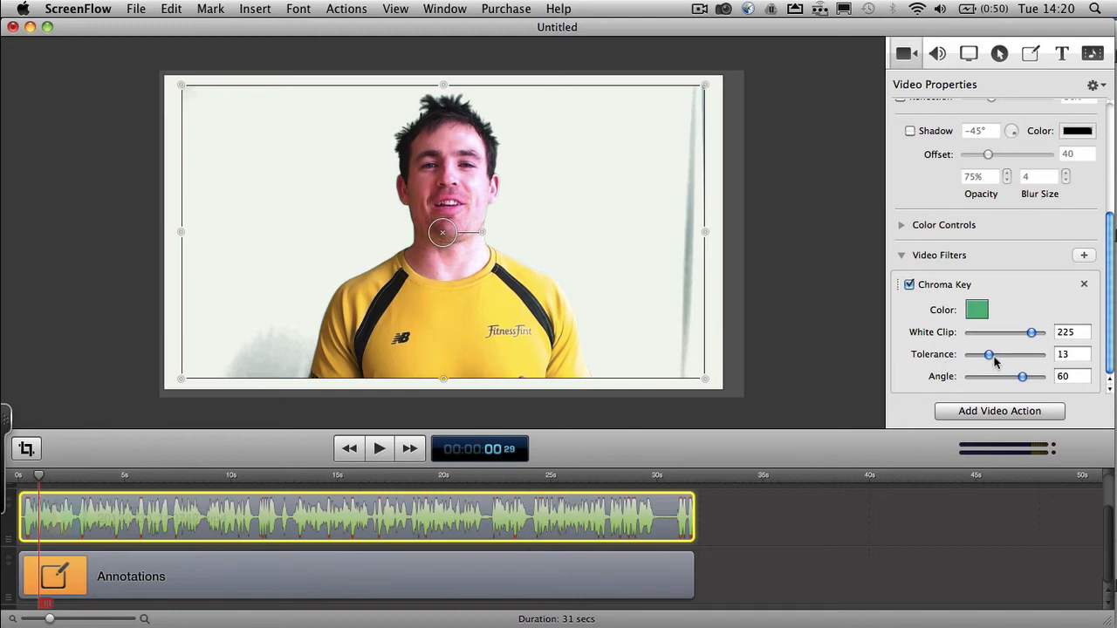
drag(989, 357, 1013, 369)
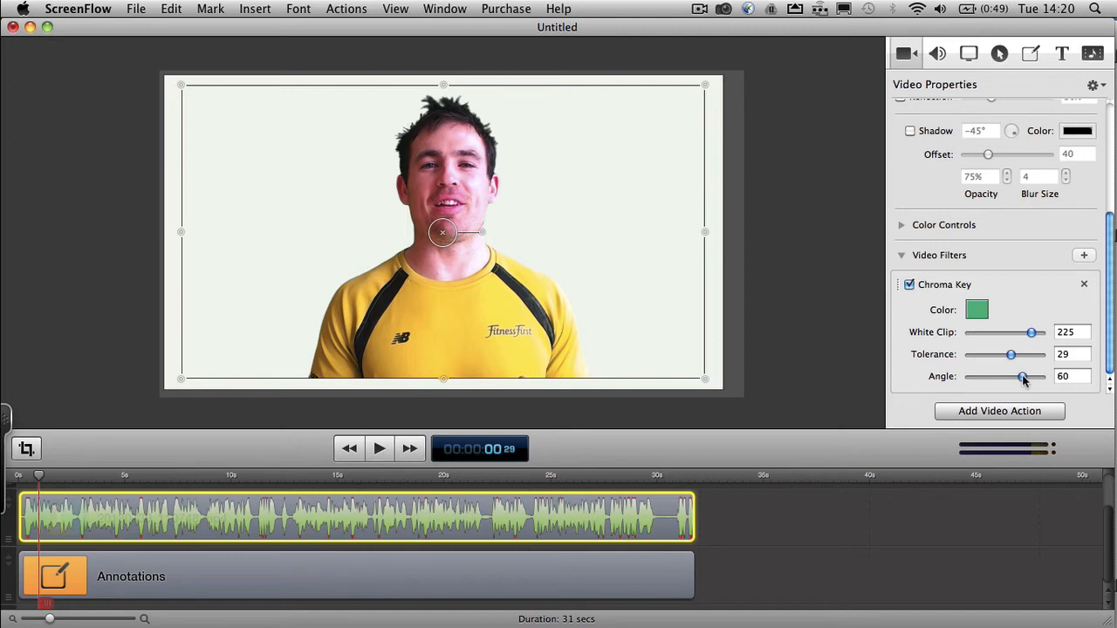
drag(1023, 379, 1052, 387)
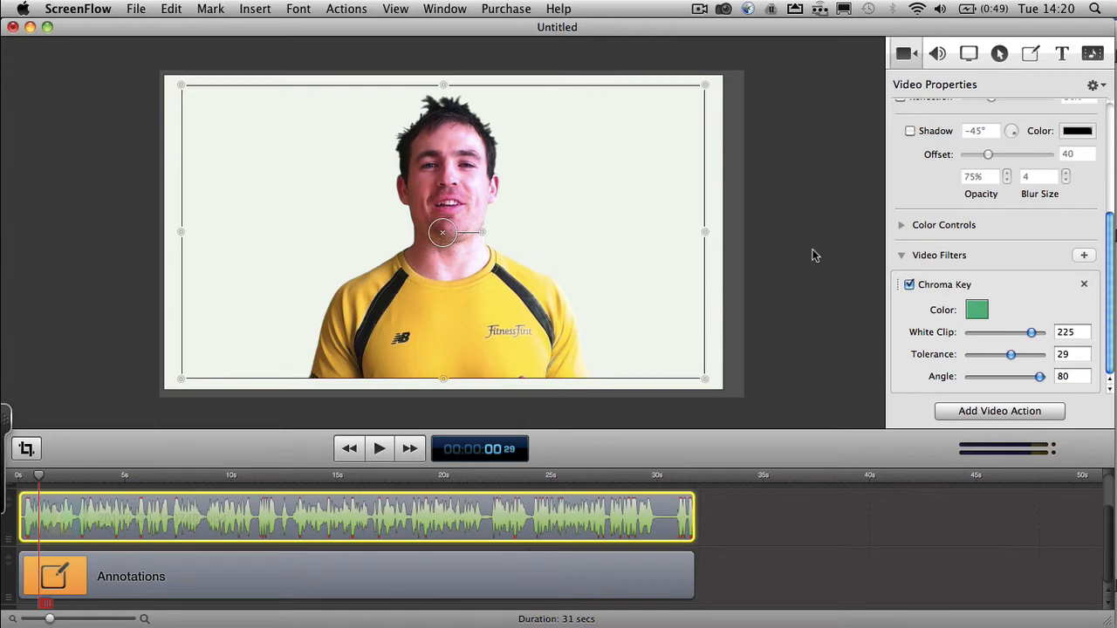
- Add the logo 150x150AW.png to the timeline on a new track below the annotations clip
click(1092, 54)
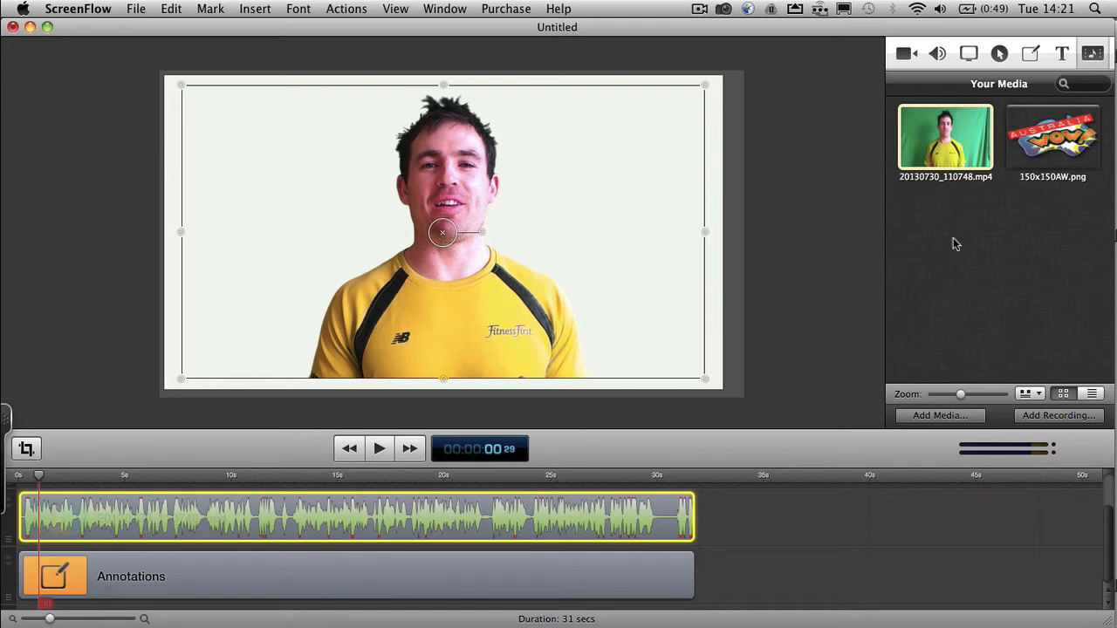
click(1037, 132)
drag(1037, 132, 129, 588)
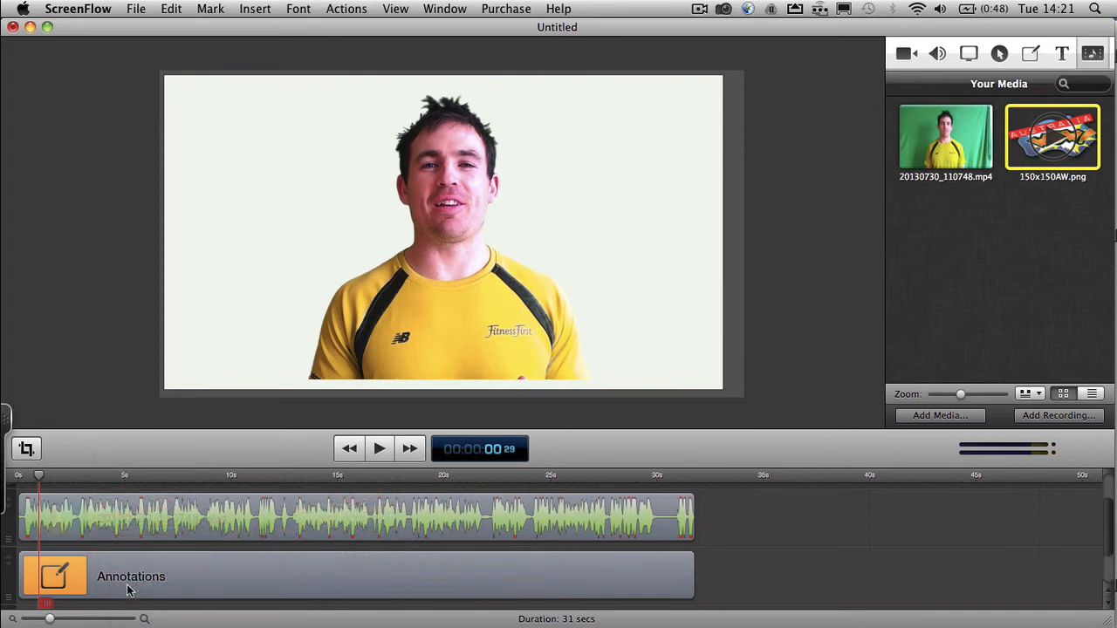
scroll(809, 518, down, 2)
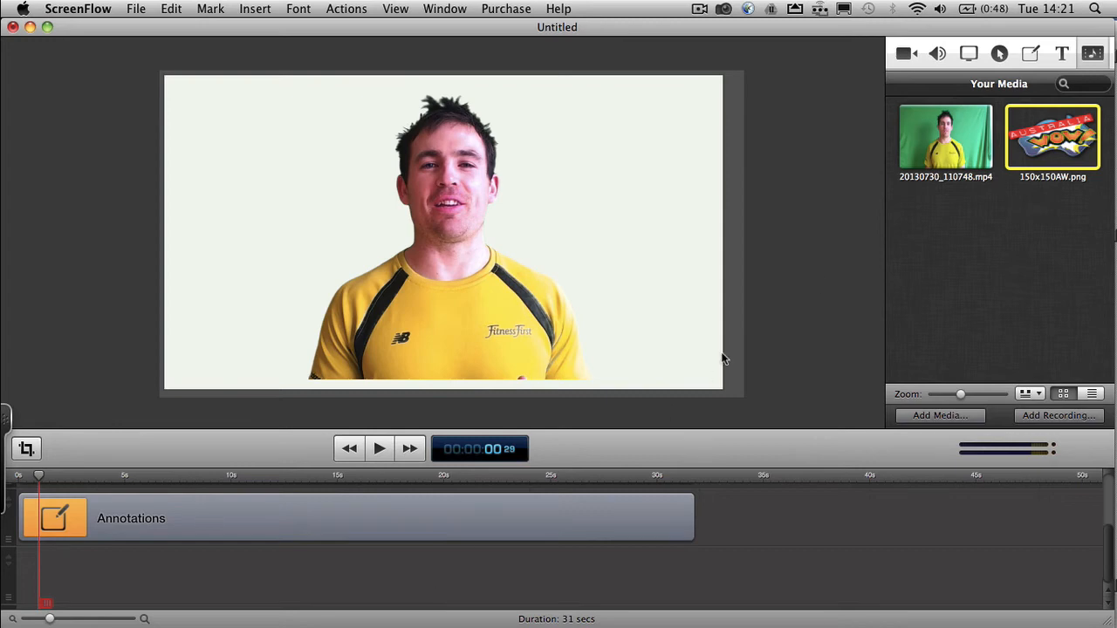
drag(1051, 126, 310, 422)
mouse_move(175, 526)
mouse_down()
mouse_move(82, 563)
mouse_move(145, 564)
mouse_move(83, 566)
mouse_up()
click(165, 580)
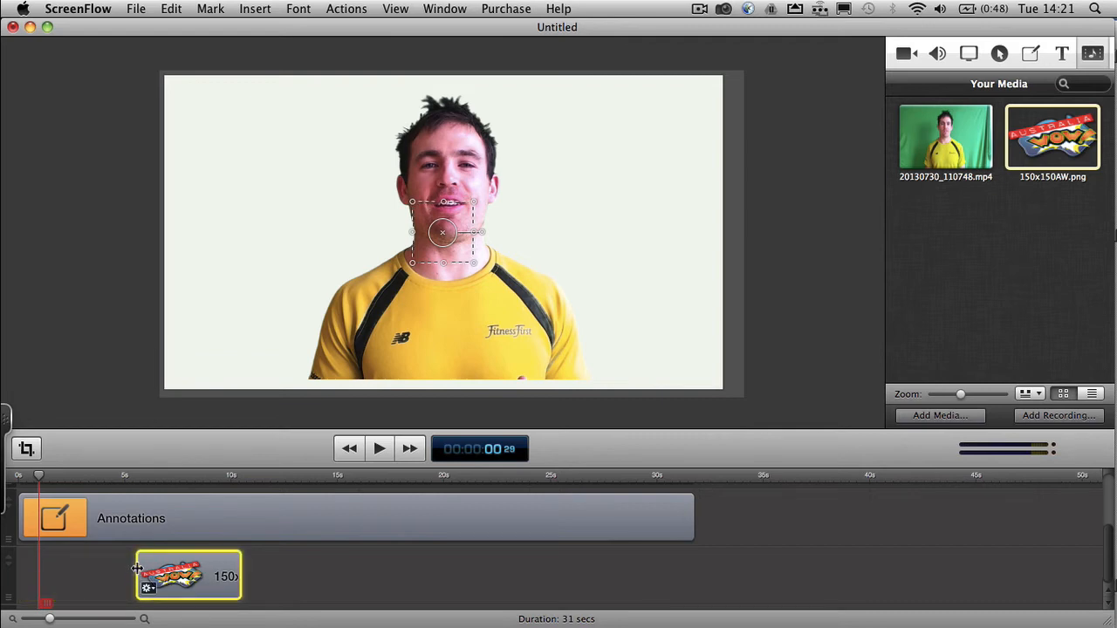
- Extend the logo clip back to near the timeline's start and forward to the video's end, and set the playhead to 00:00:06:10
drag(138, 569, 10, 574)
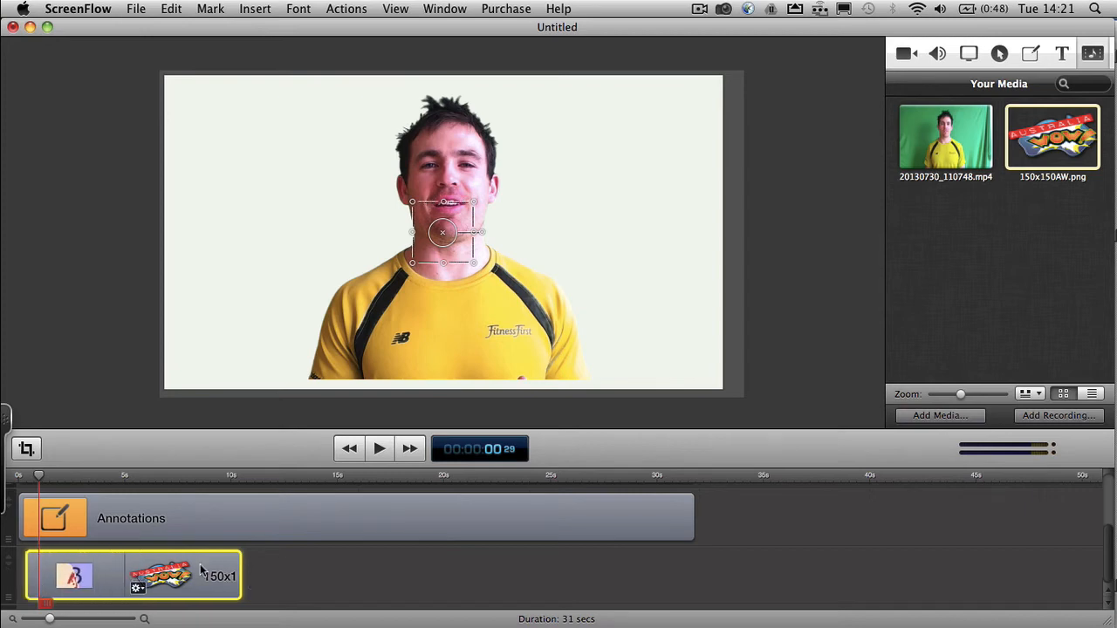
drag(240, 565, 694, 576)
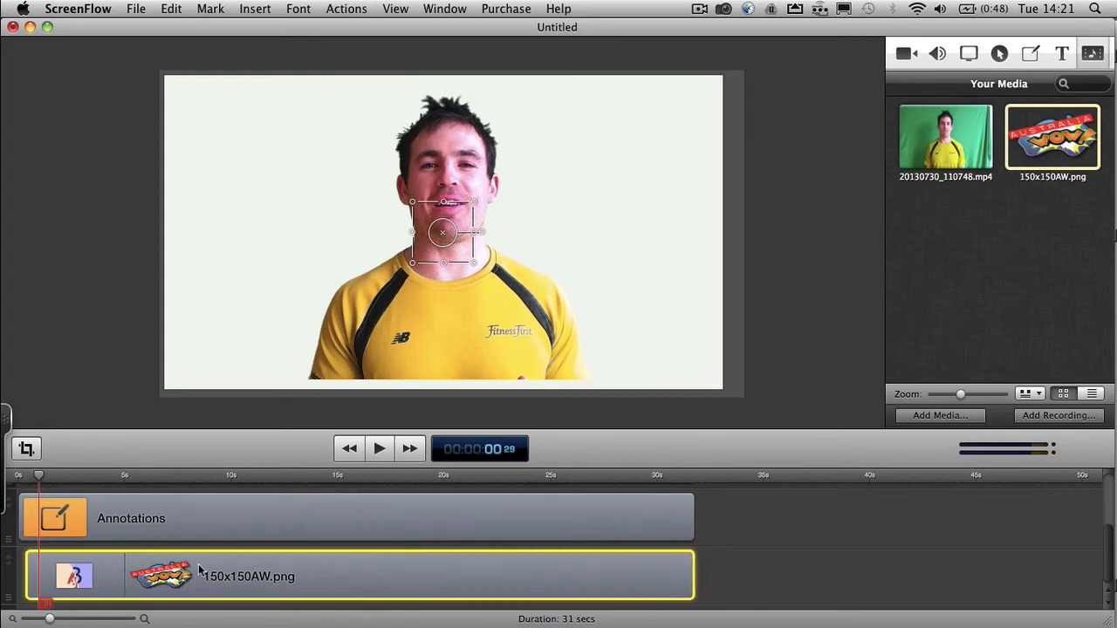
click(40, 475)
drag(40, 476, 155, 476)
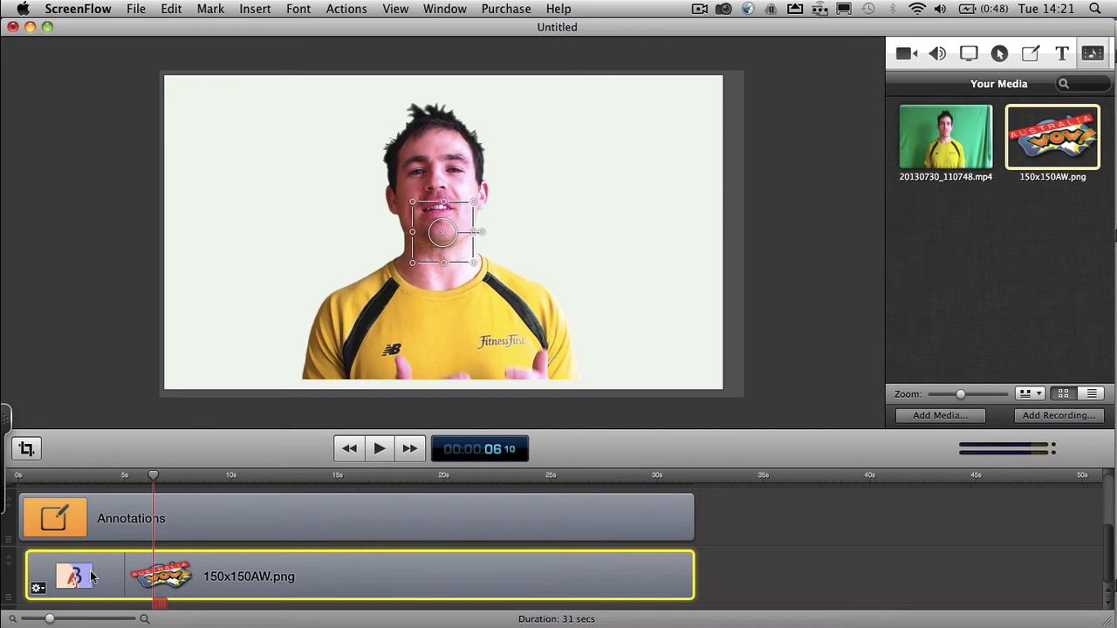
- Move the annotations clip to a track beneath the logo and set the playhead to 00:00:09:12
scroll(331, 555, up, 3)
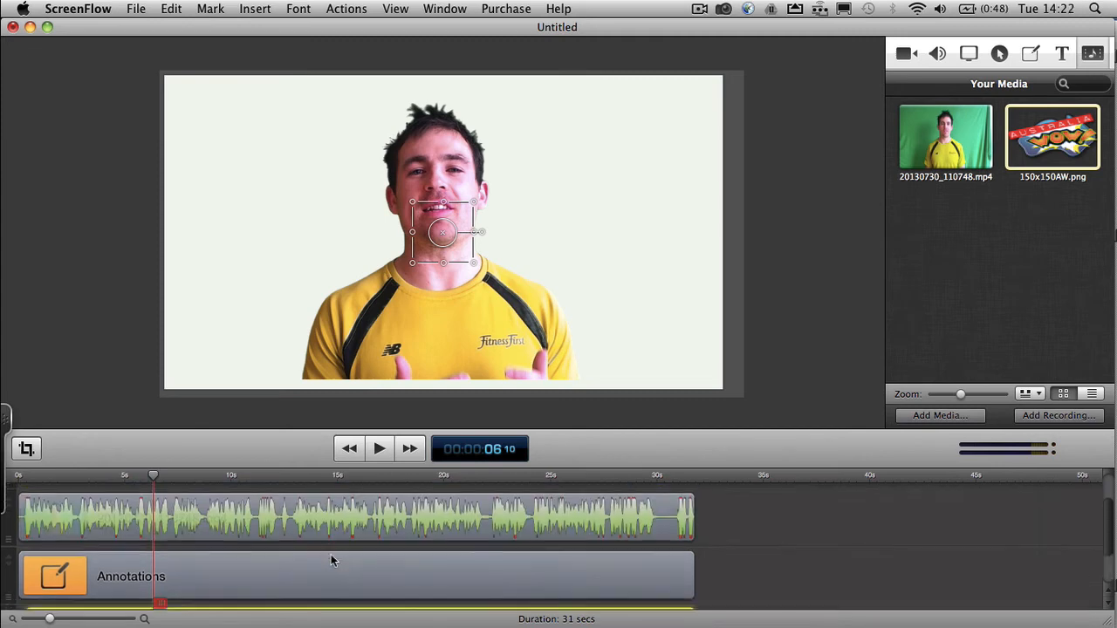
scroll(331, 559, up, 2)
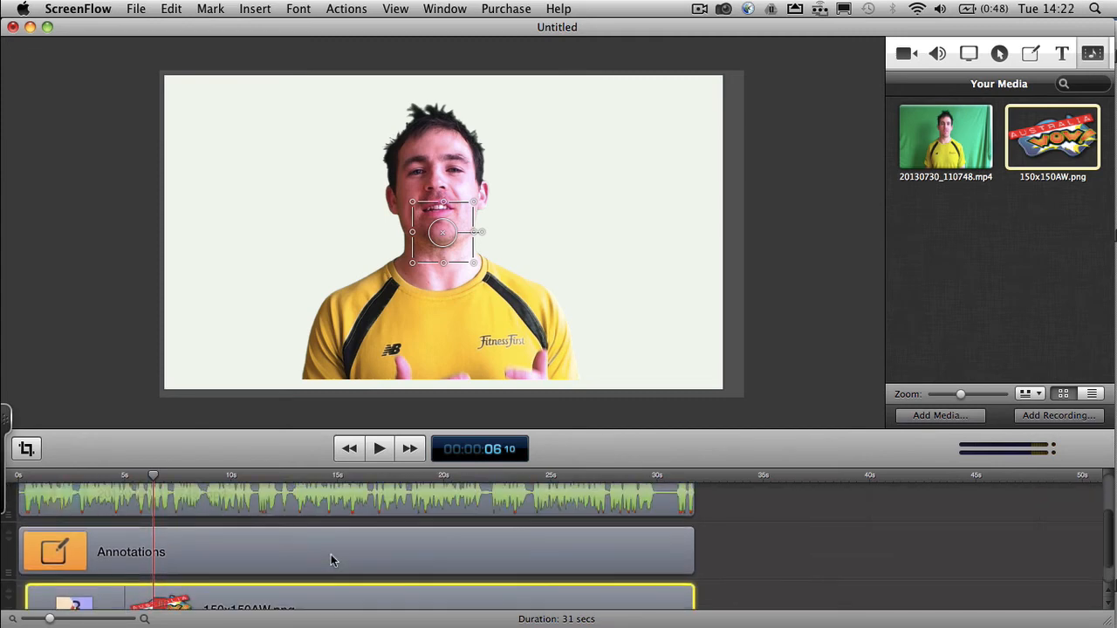
scroll(331, 558, down, 3)
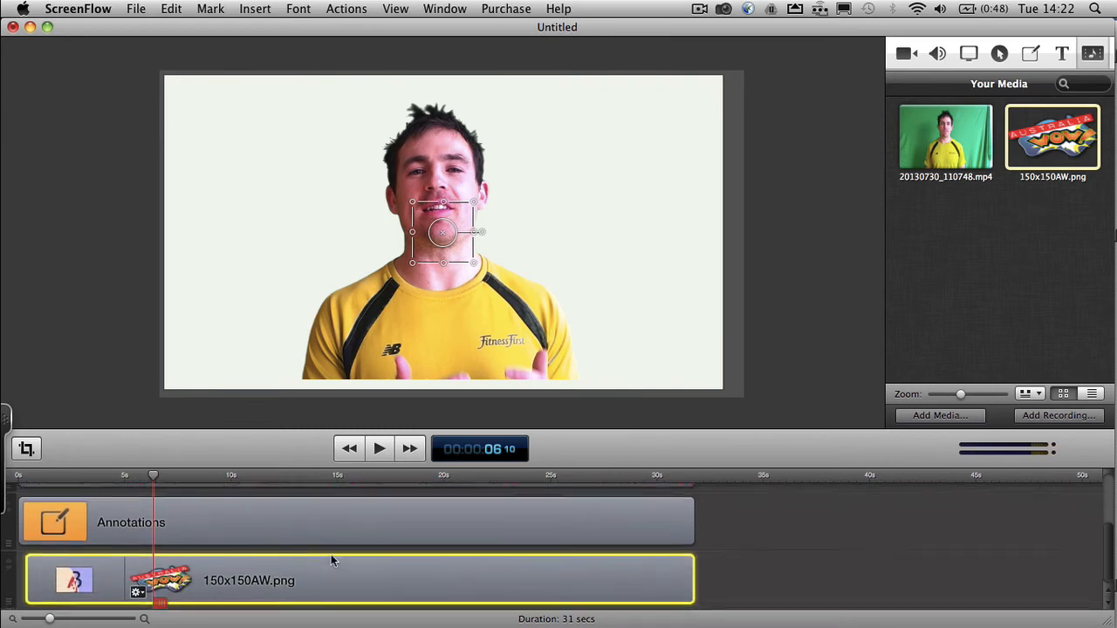
scroll(331, 560, up, 3)
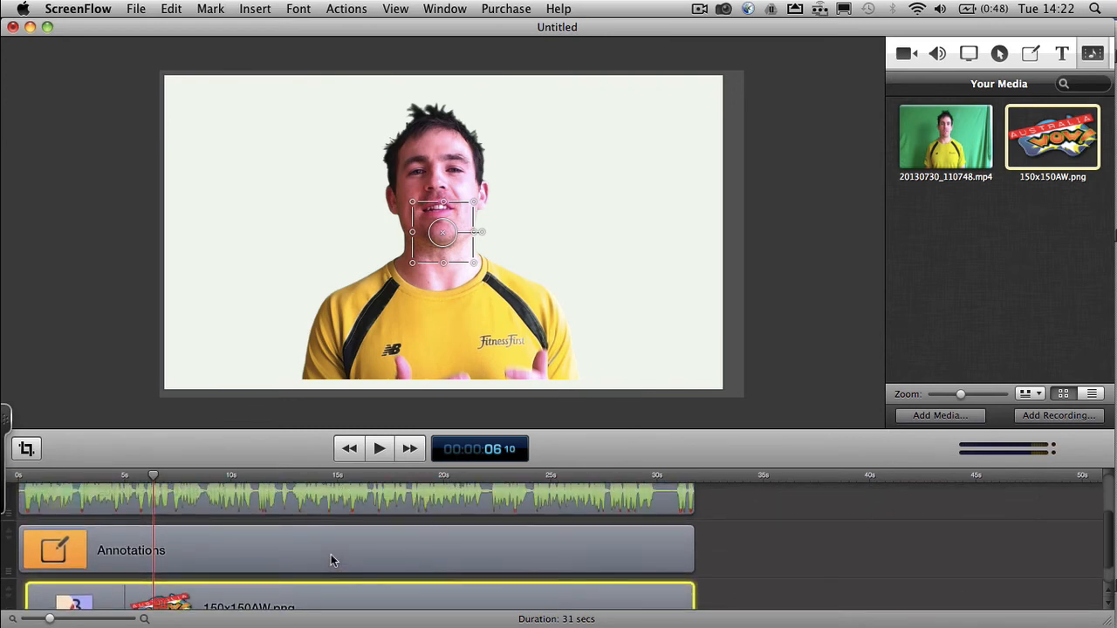
click(326, 556)
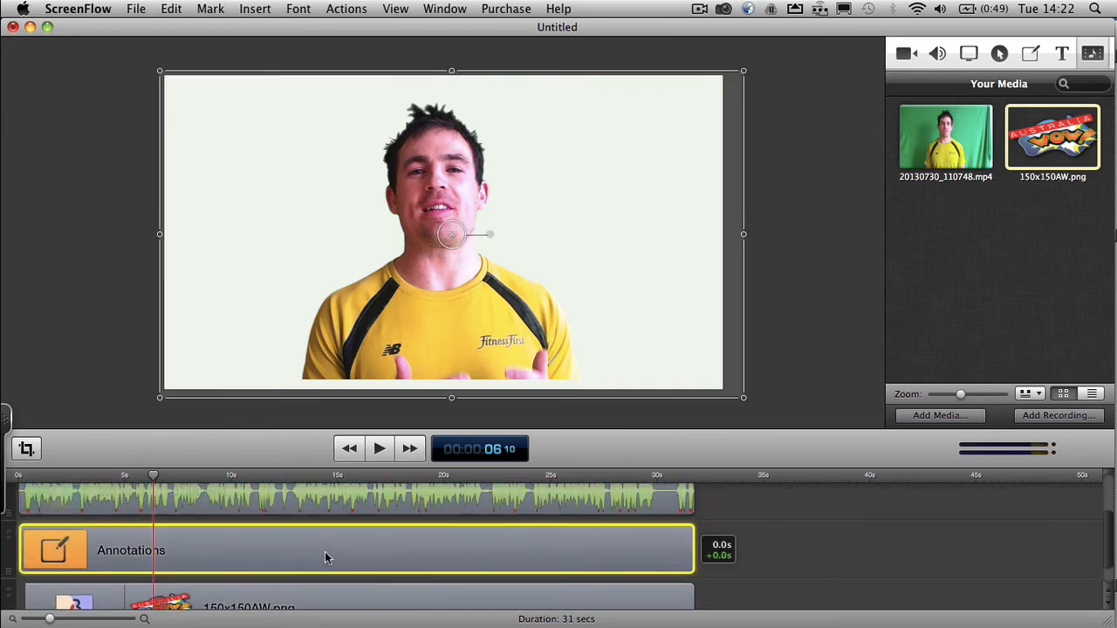
mouse_move(325, 559)
mouse_down()
mouse_move(321, 618)
mouse_move(317, 593)
mouse_up()
click(153, 478)
drag(152, 478, 218, 478)
- Move the logo clip to a track above the video, starting at 0 s, and check the stacking order of all tracks
scroll(262, 534, up, 3)
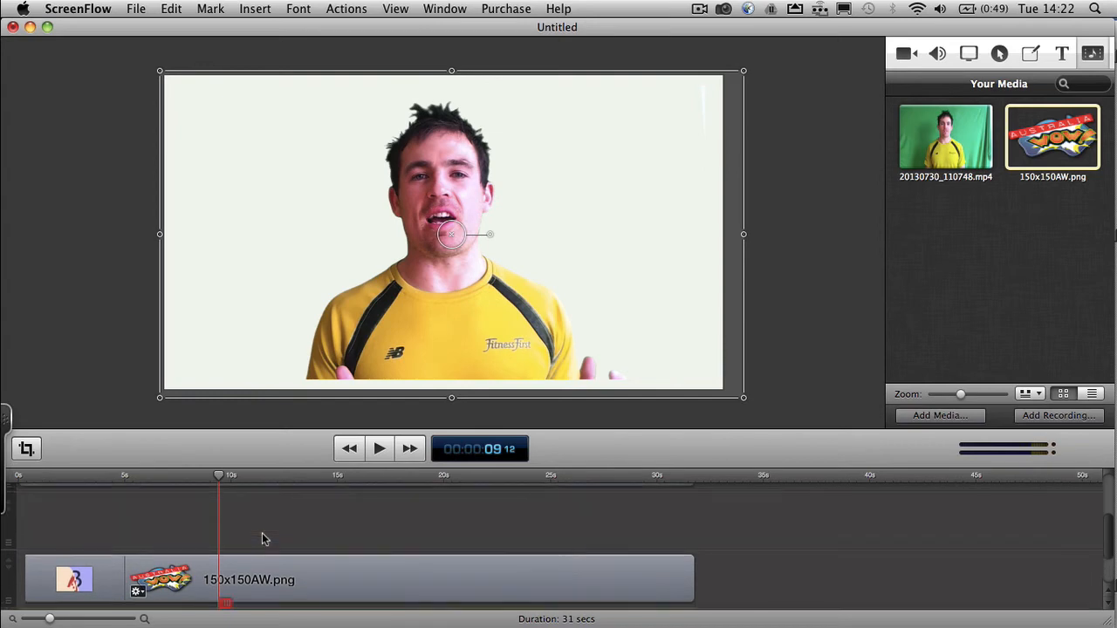
drag(262, 532, 248, 488)
click(260, 576)
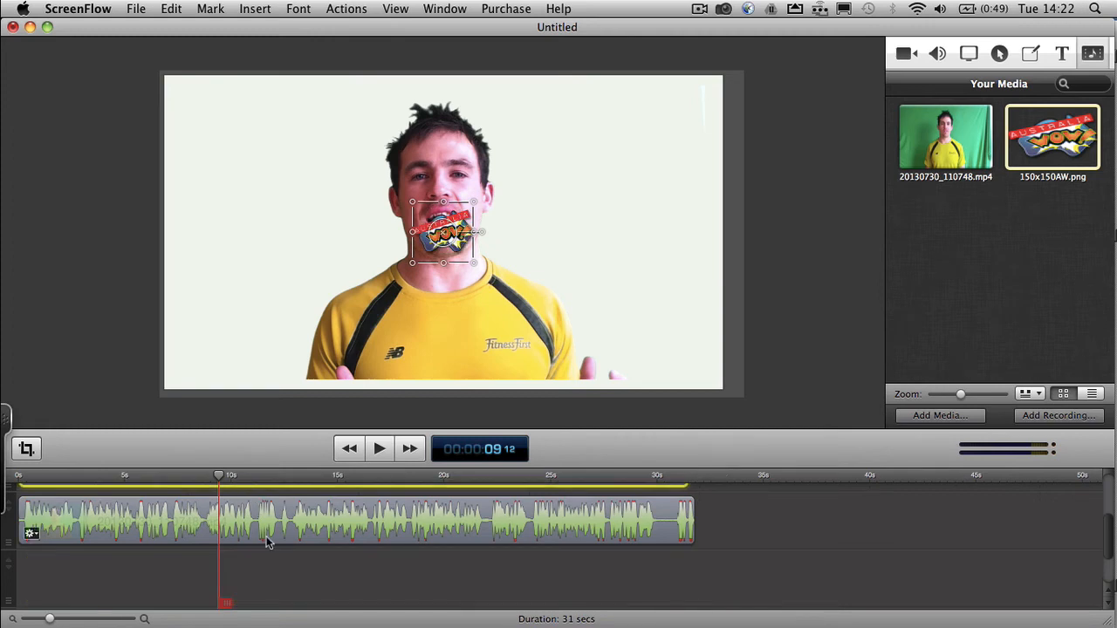
scroll(266, 536, down, 3)
click(262, 586)
scroll(261, 568, up, 2)
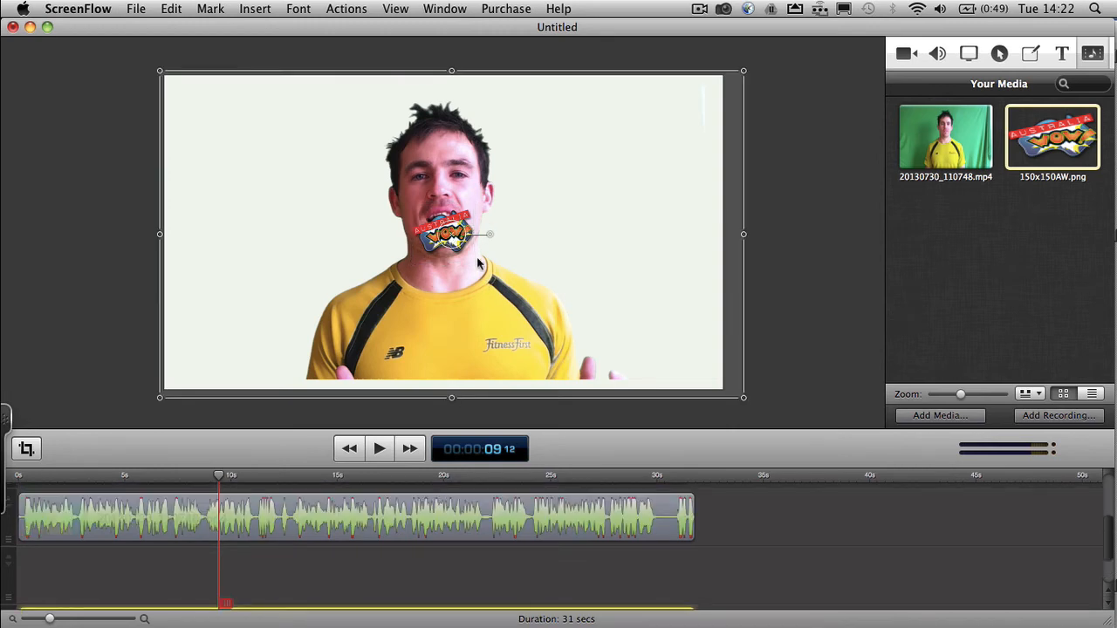
scroll(416, 493, down, 2)
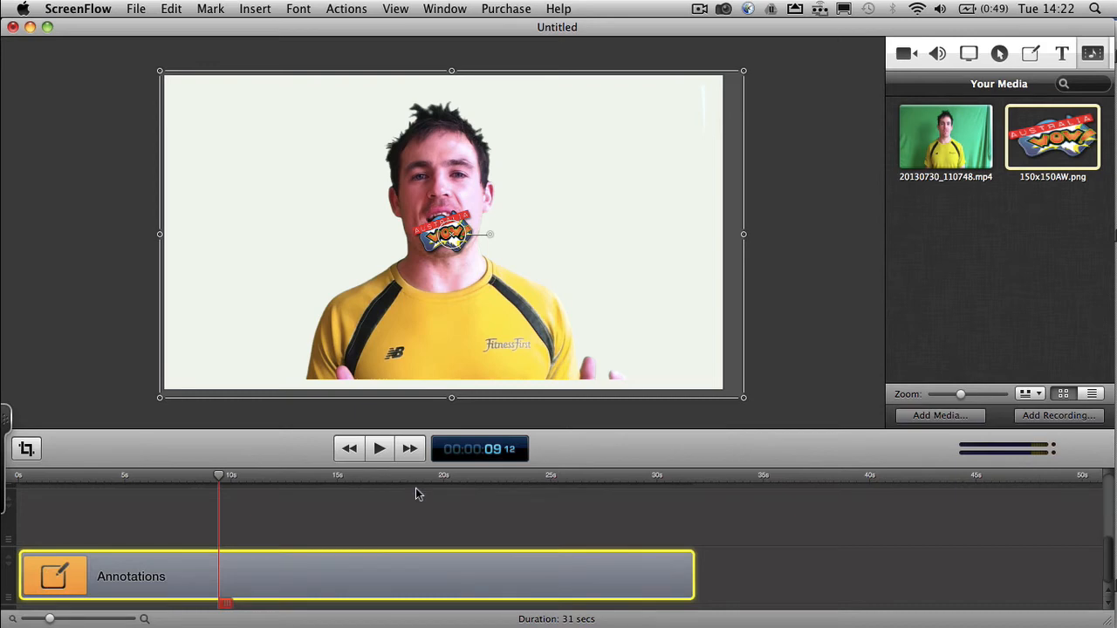
scroll(396, 519, up, 3)
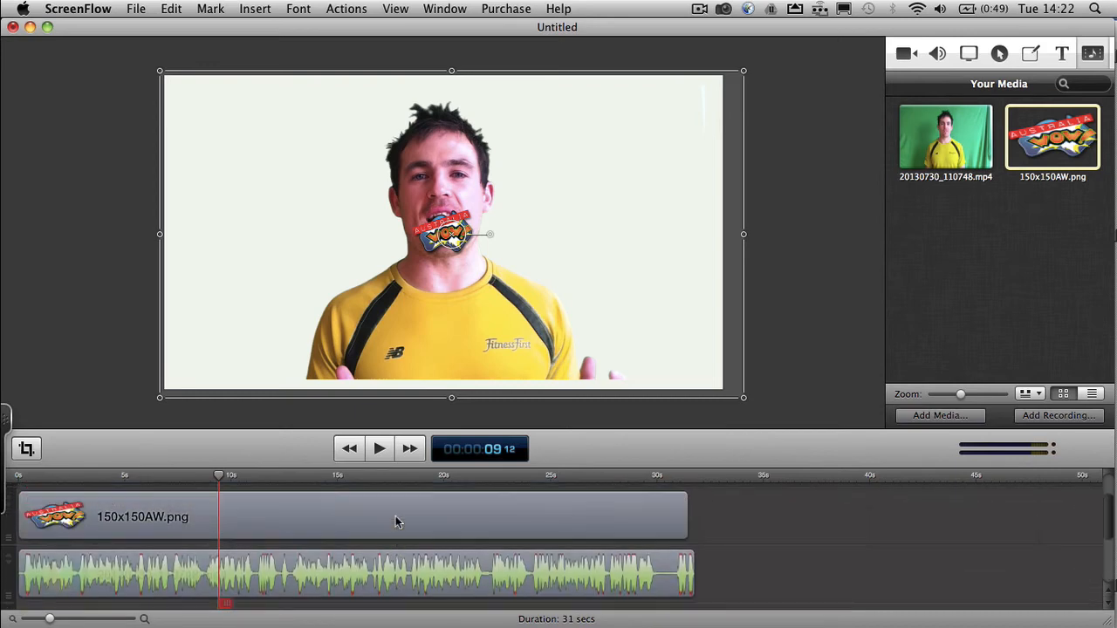
- Move the logo to the upper-left corner of the video frame and enlarge it to about twice its size
click(355, 517)
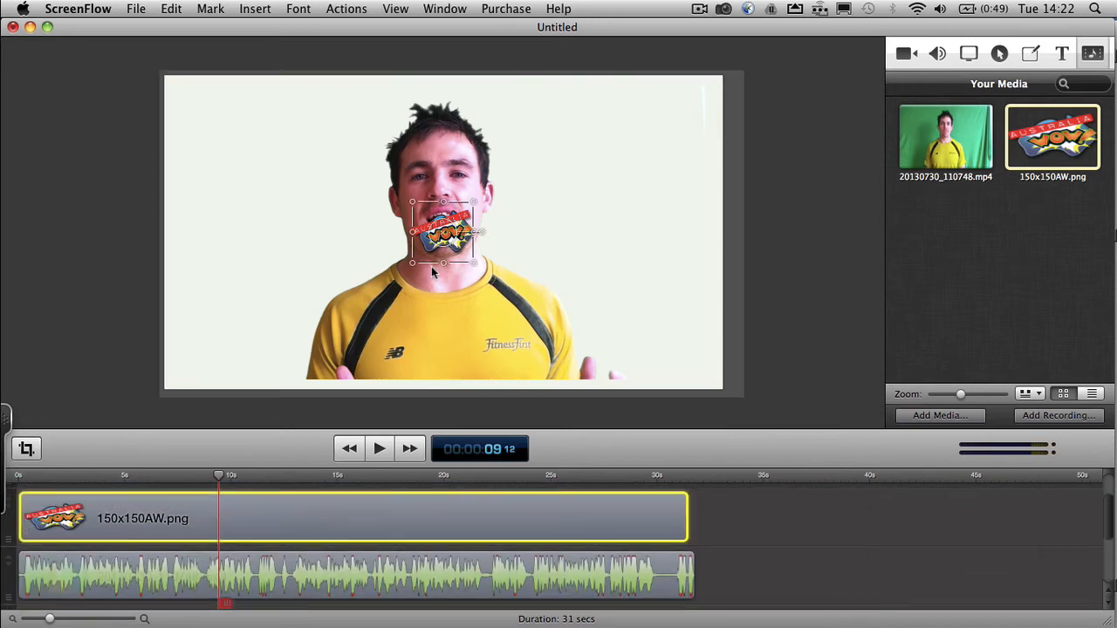
drag(434, 253, 197, 127)
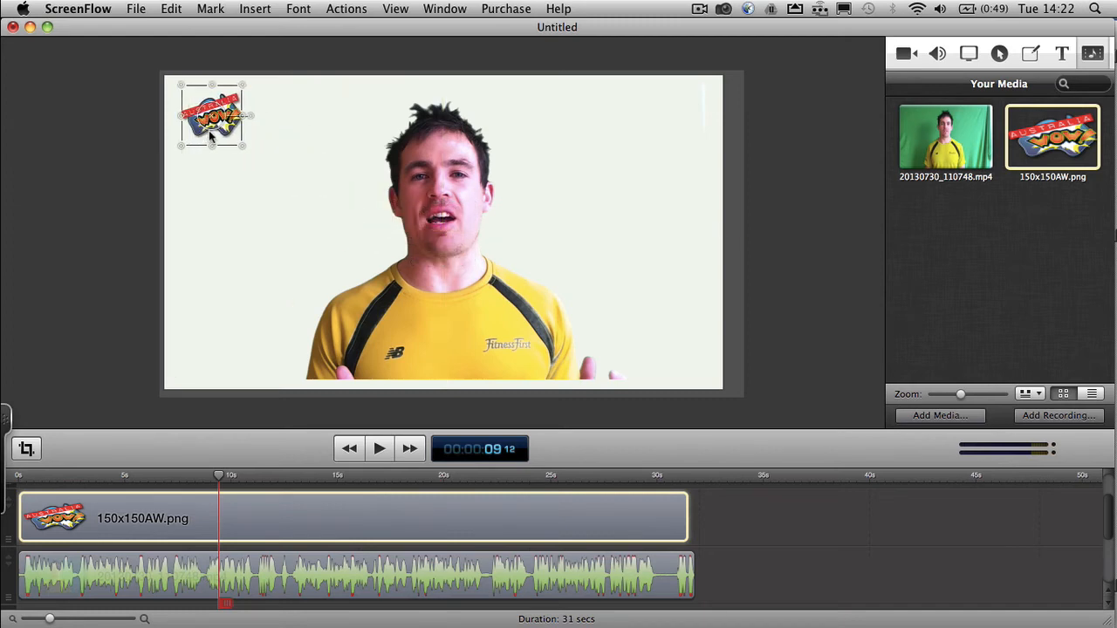
drag(243, 146, 321, 199)
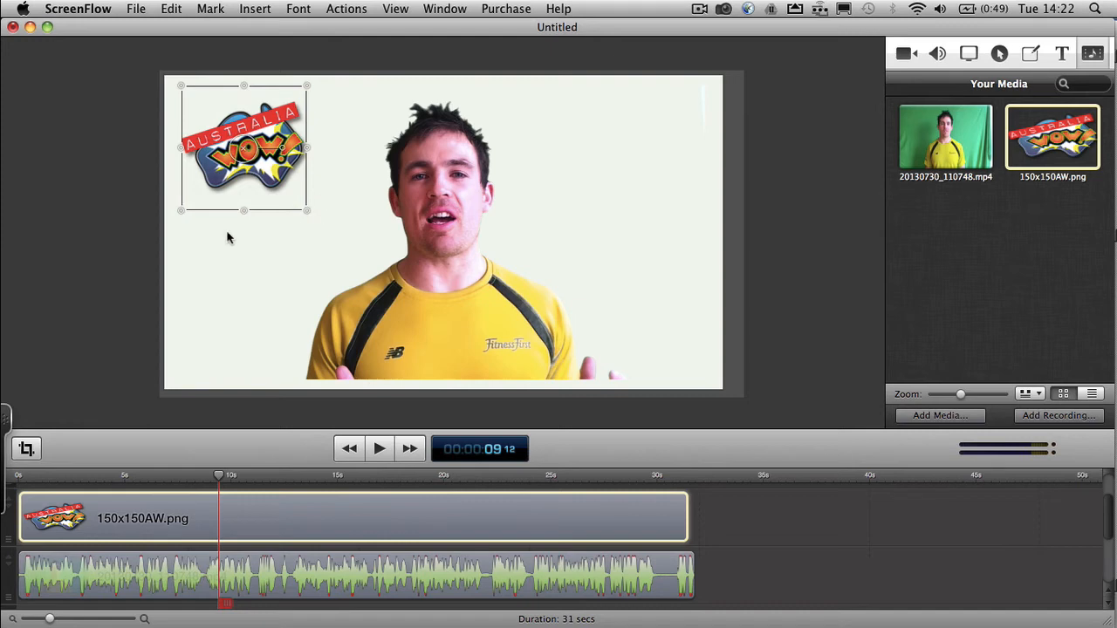
click(62, 284)
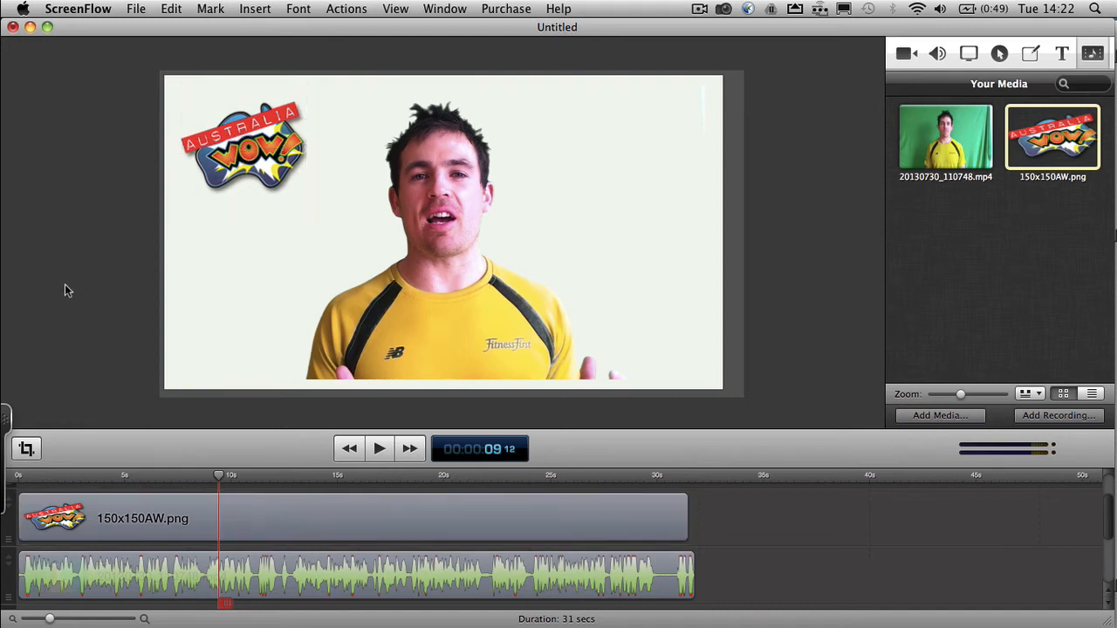
- Shift the presenter video down to the bottom edge of the white background and preview playback from 0 s to 00:00:03:15
click(435, 298)
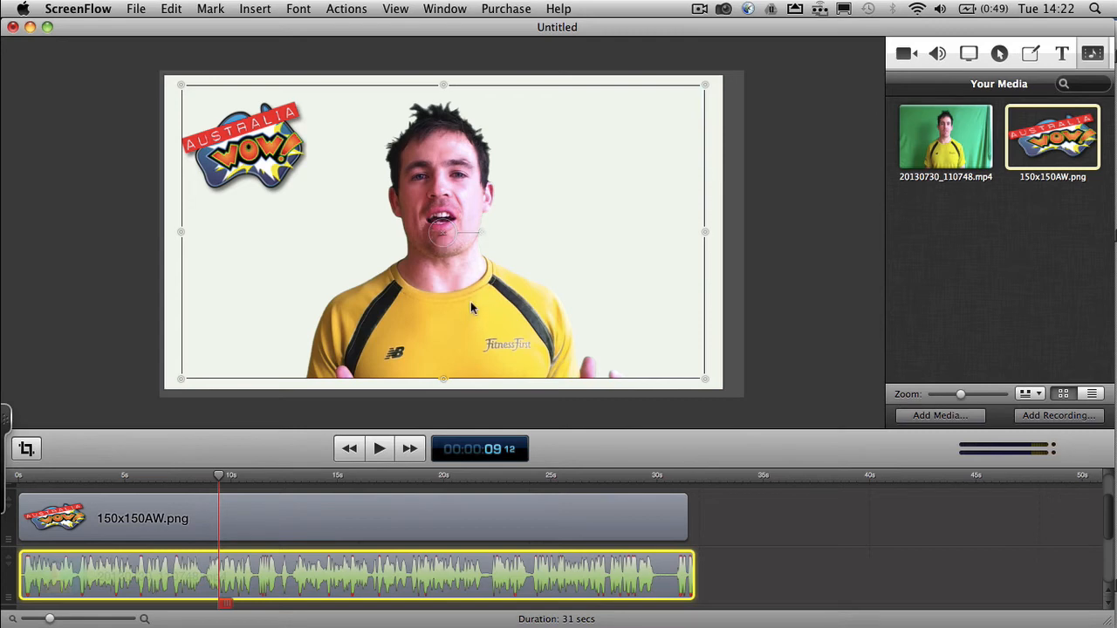
drag(470, 301, 444, 306)
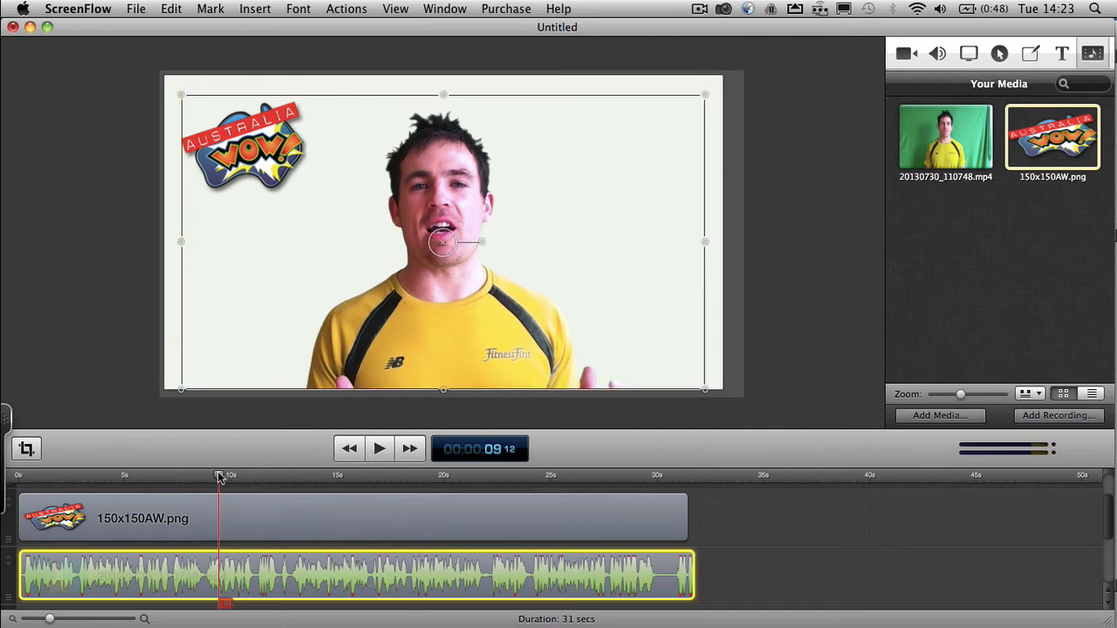
drag(218, 477, 19, 475)
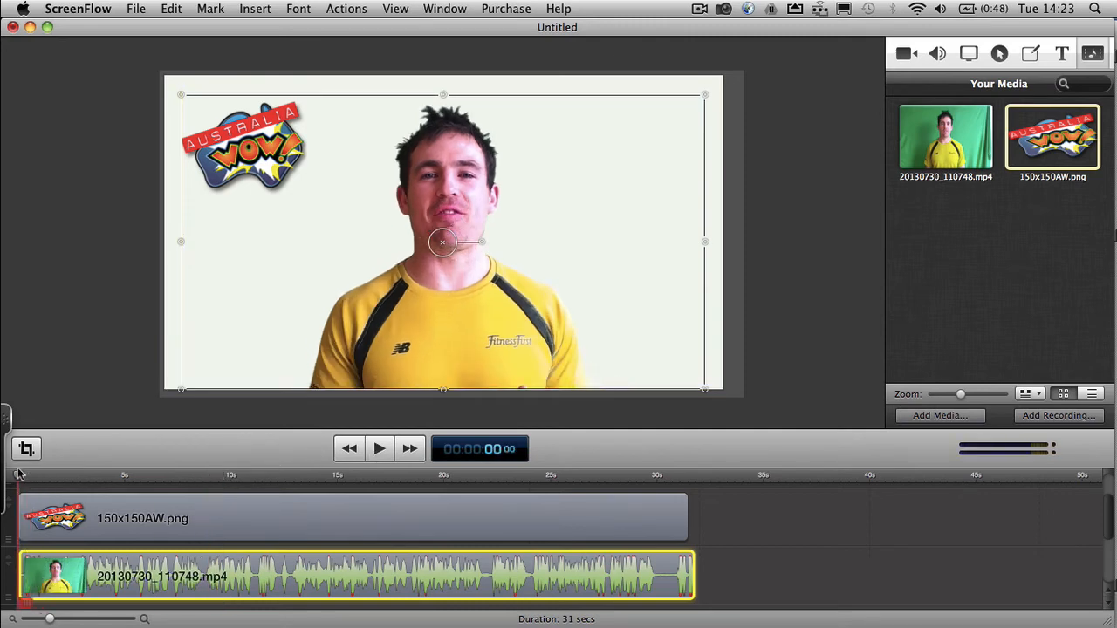
click(379, 449)
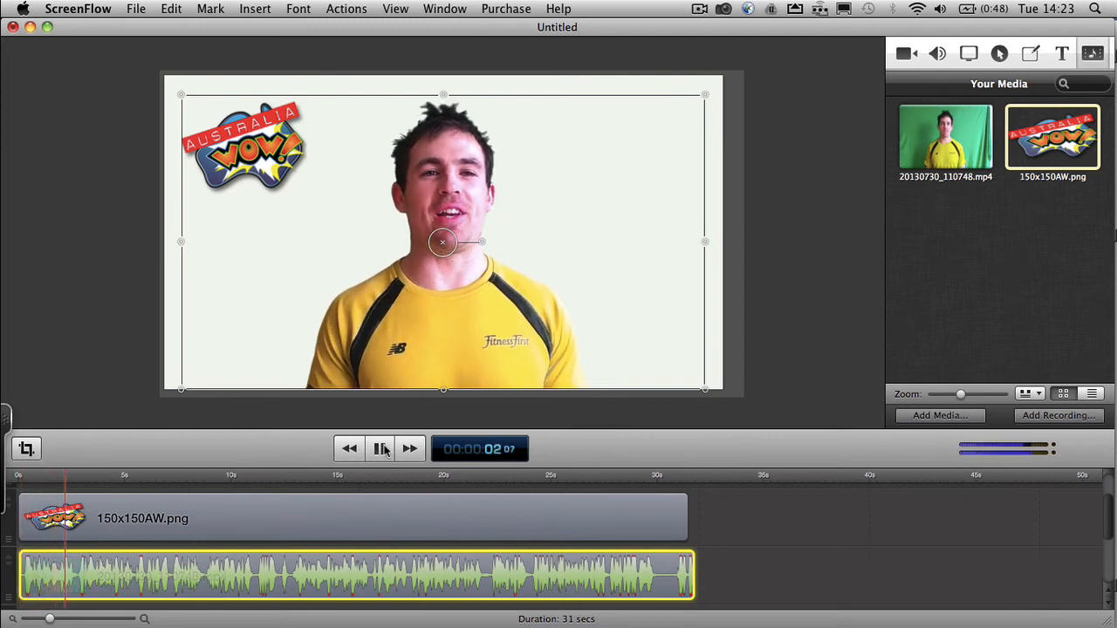
click(383, 449)
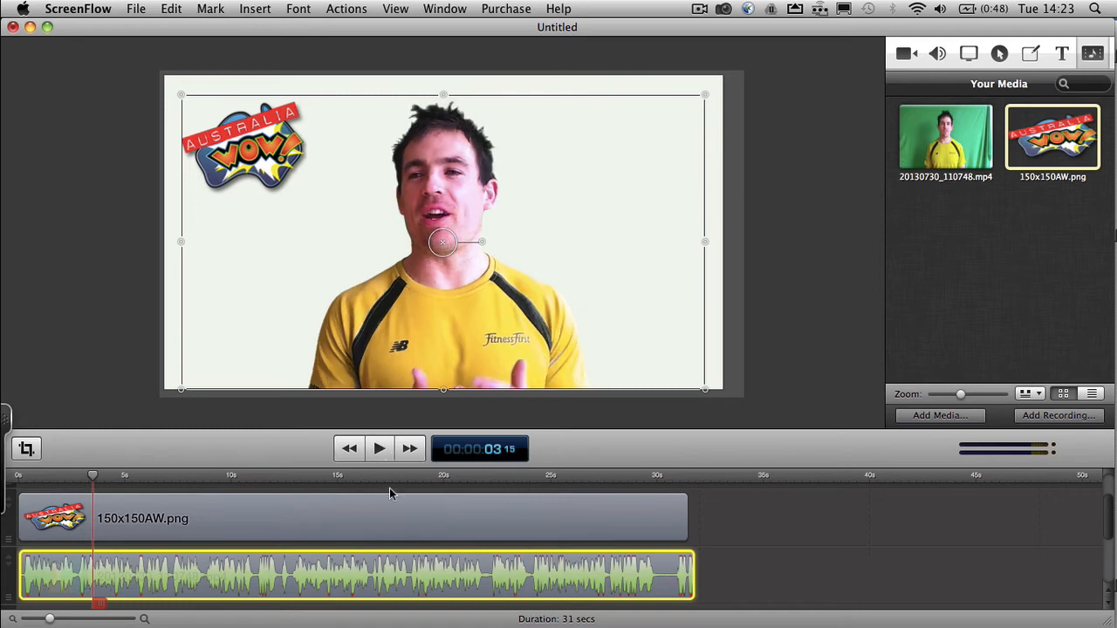
- Add starting and ending transitions to the 150x150AW.png logo clip
scroll(390, 494, down, 2)
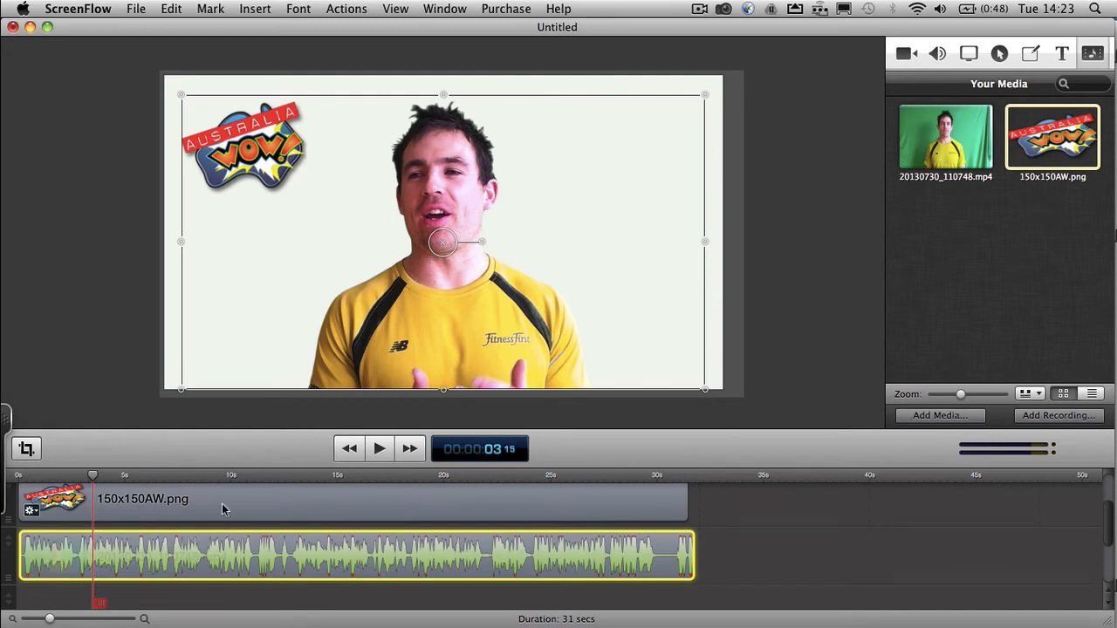
scroll(220, 508, down, 4)
scroll(218, 508, up, 4)
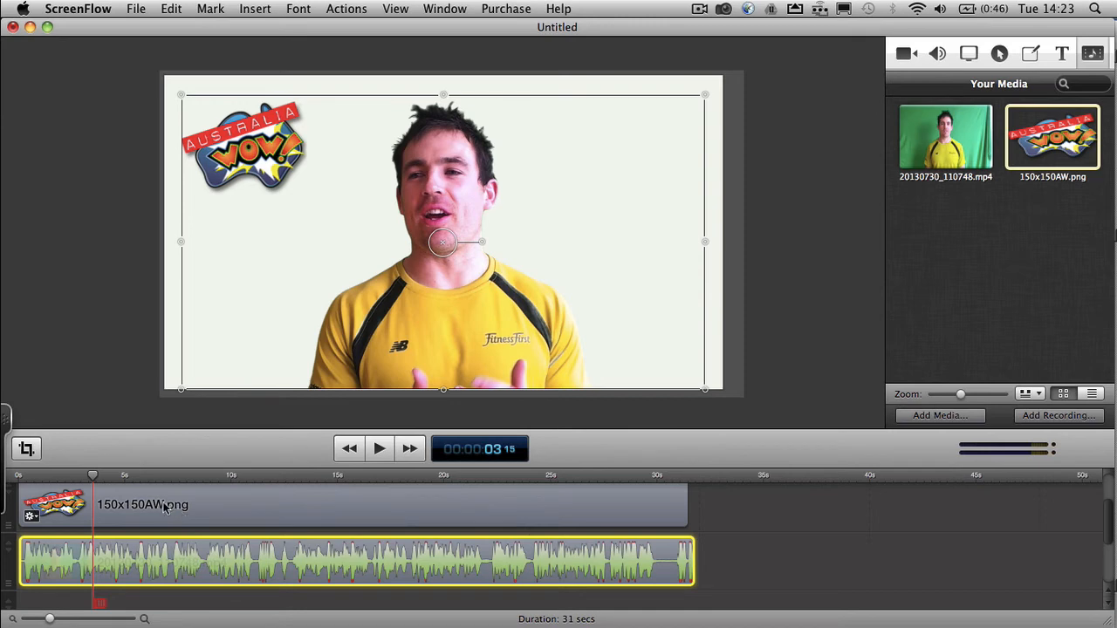
scroll(207, 509, up, 3)
scroll(207, 509, down, 1)
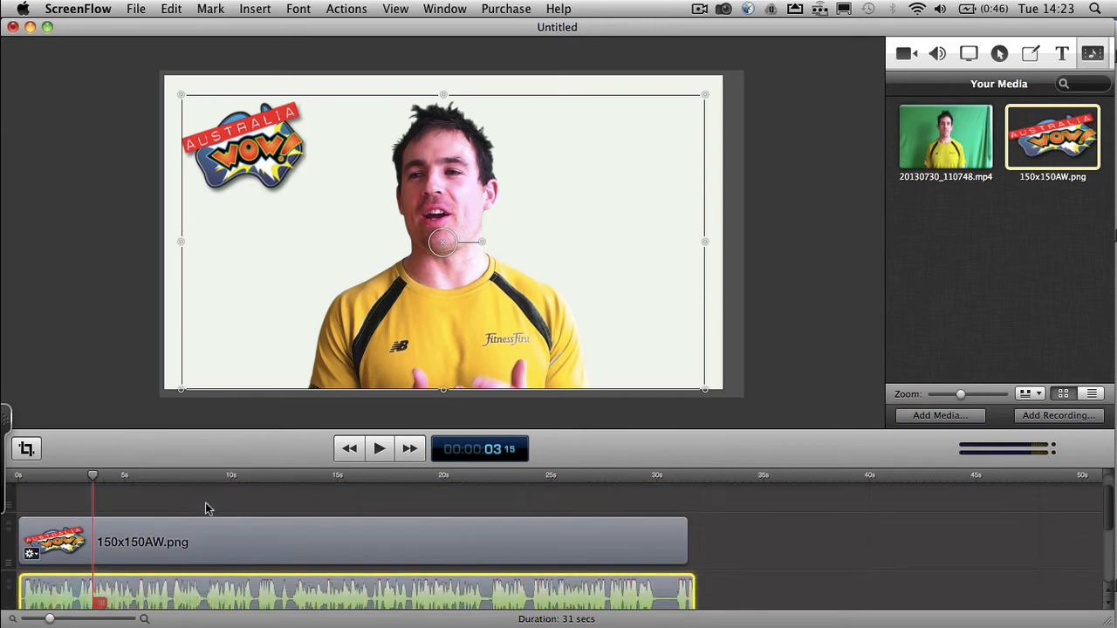
click(163, 538)
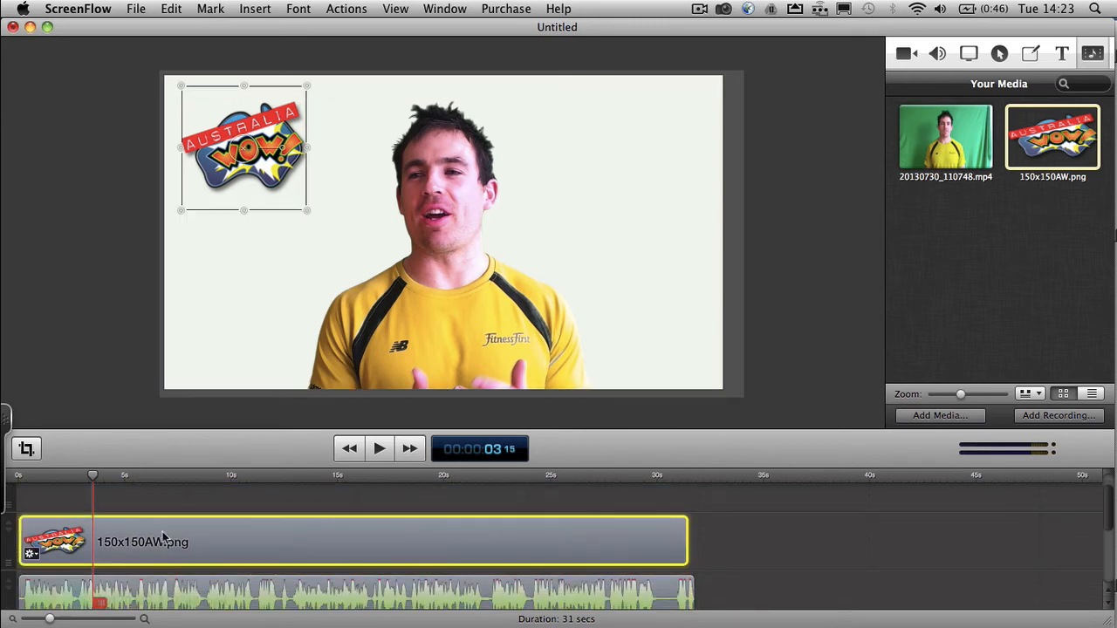
right_click(163, 538)
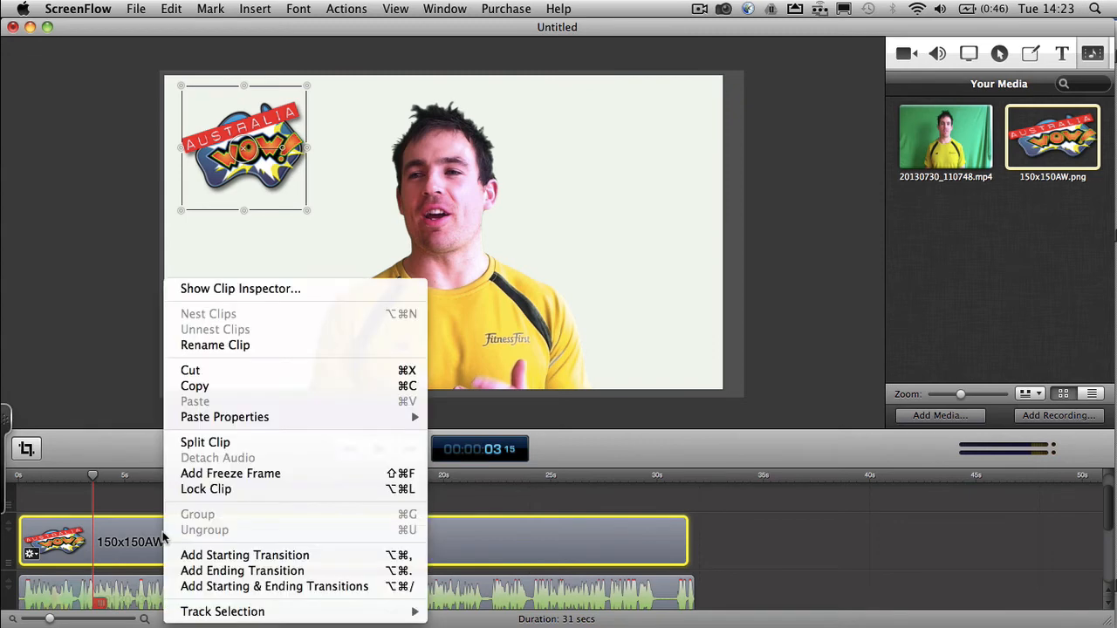
click(225, 586)
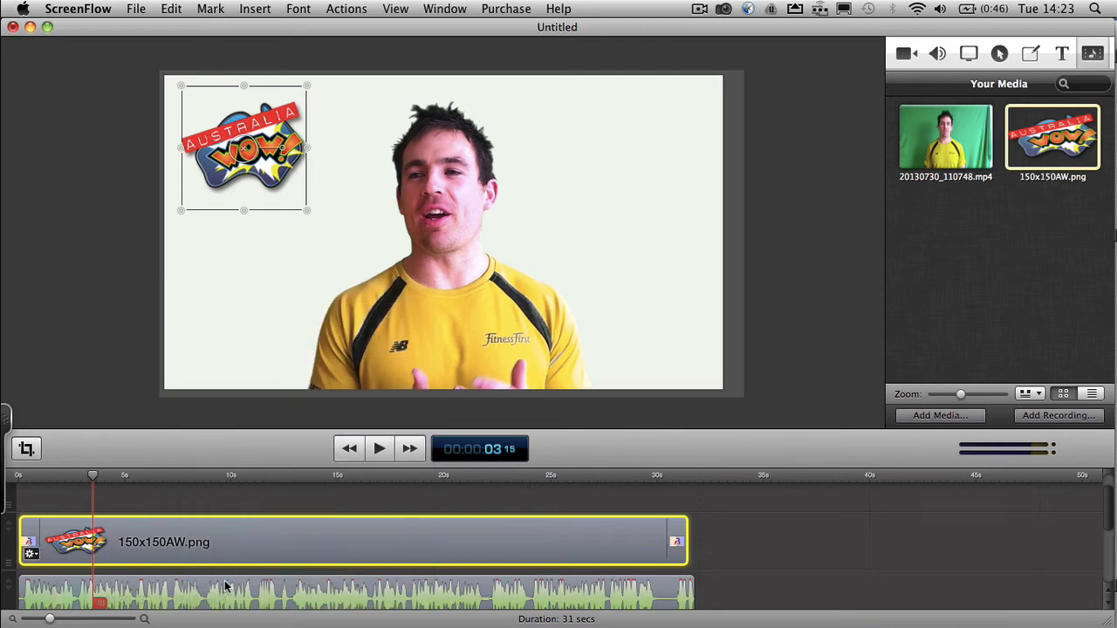
- Set both the starting and ending transitions of the logo clip to Dip to Black
click(27, 553)
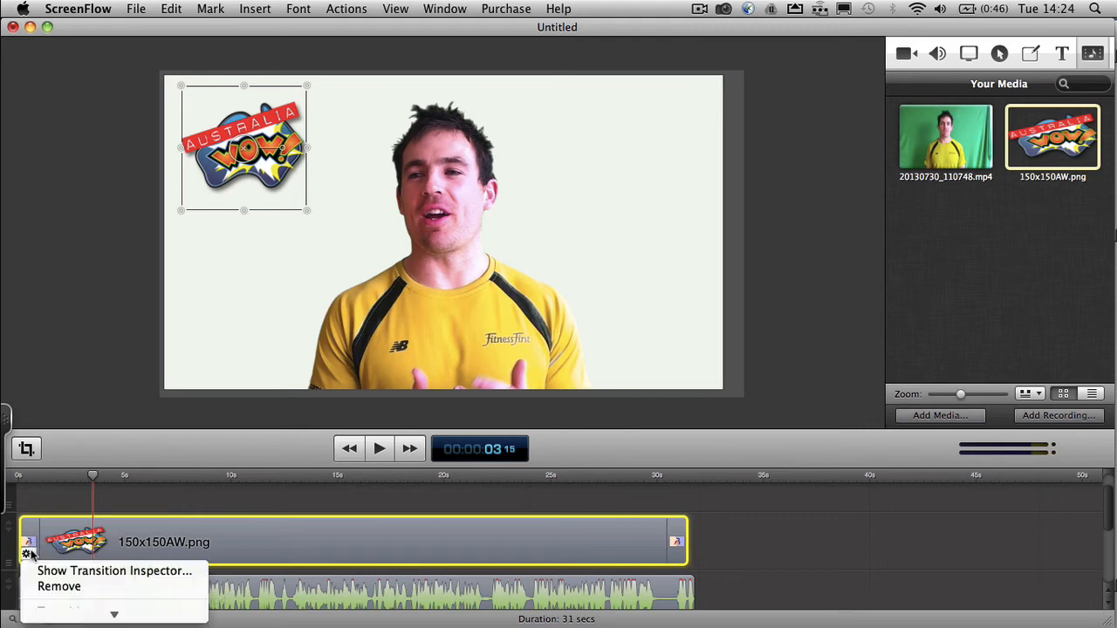
mouse_move(111, 615)
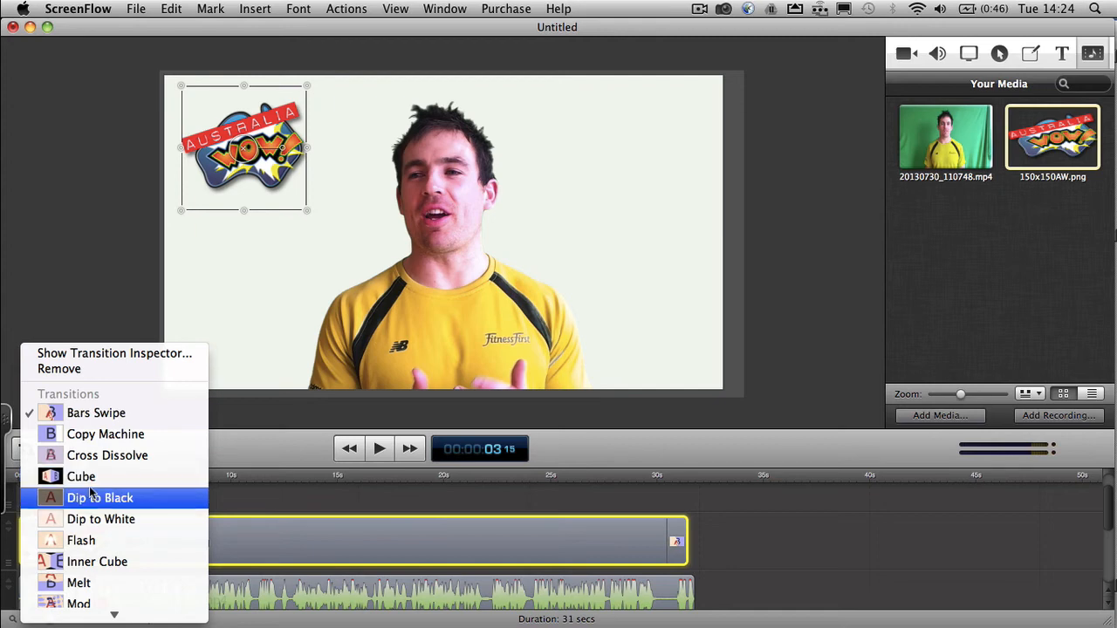
click(100, 498)
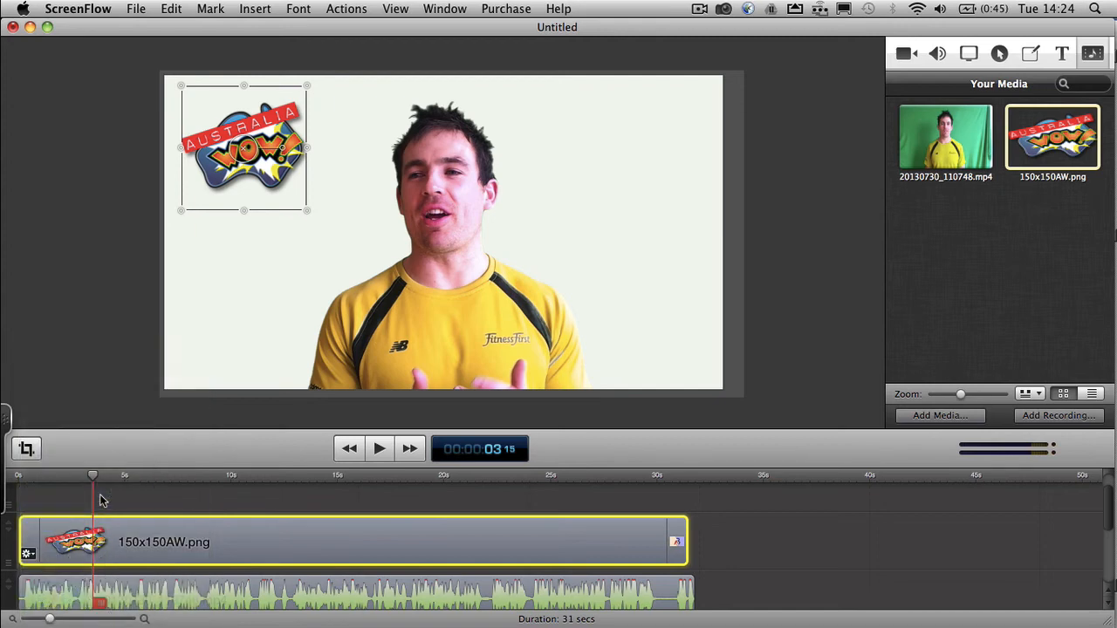
click(678, 556)
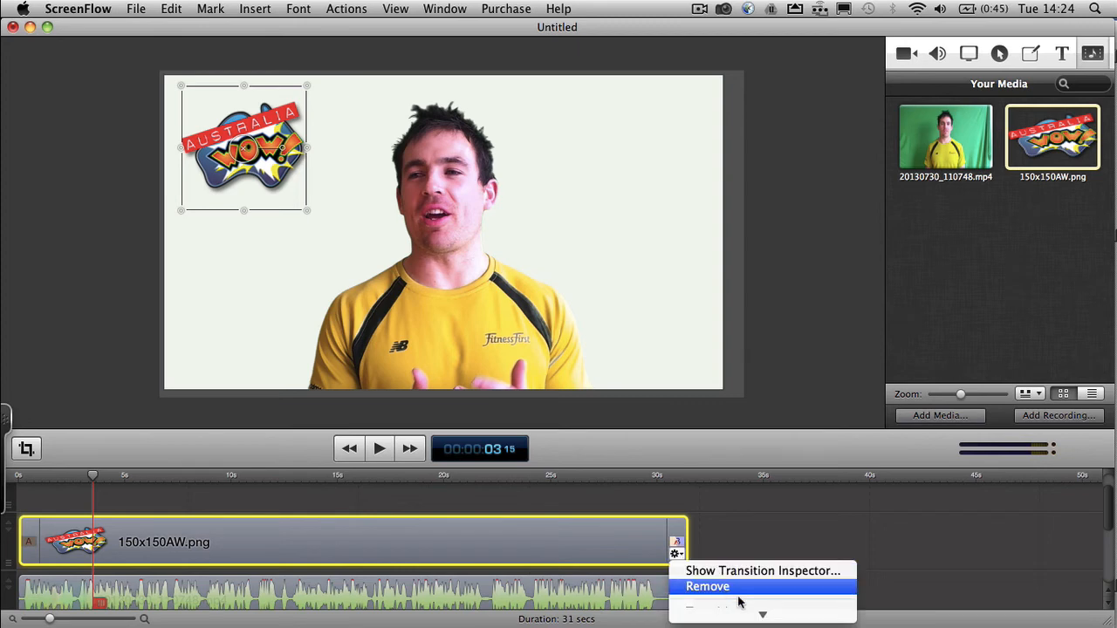
click(733, 484)
- Add starting and ending transitions to the Annotations clip
scroll(736, 528, down, 3)
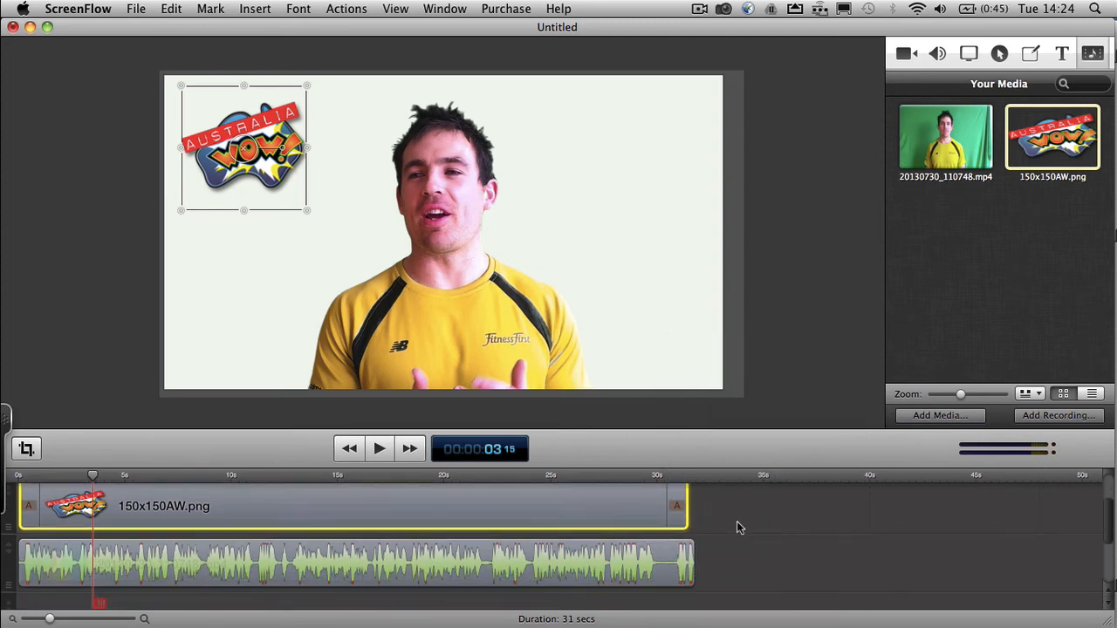
scroll(736, 527, down, 2)
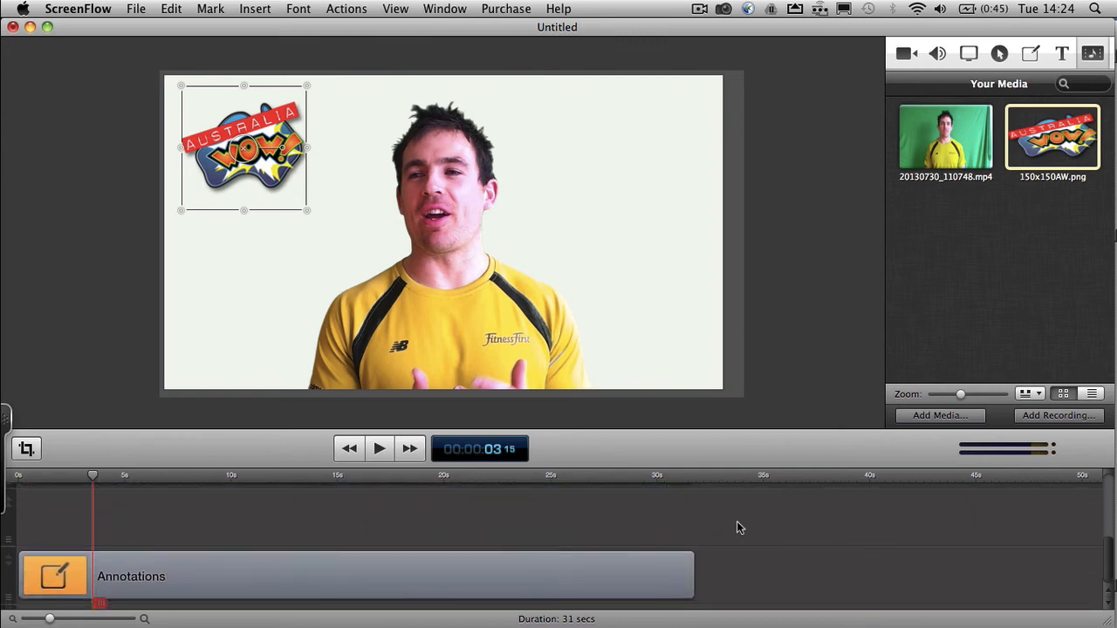
click(208, 565)
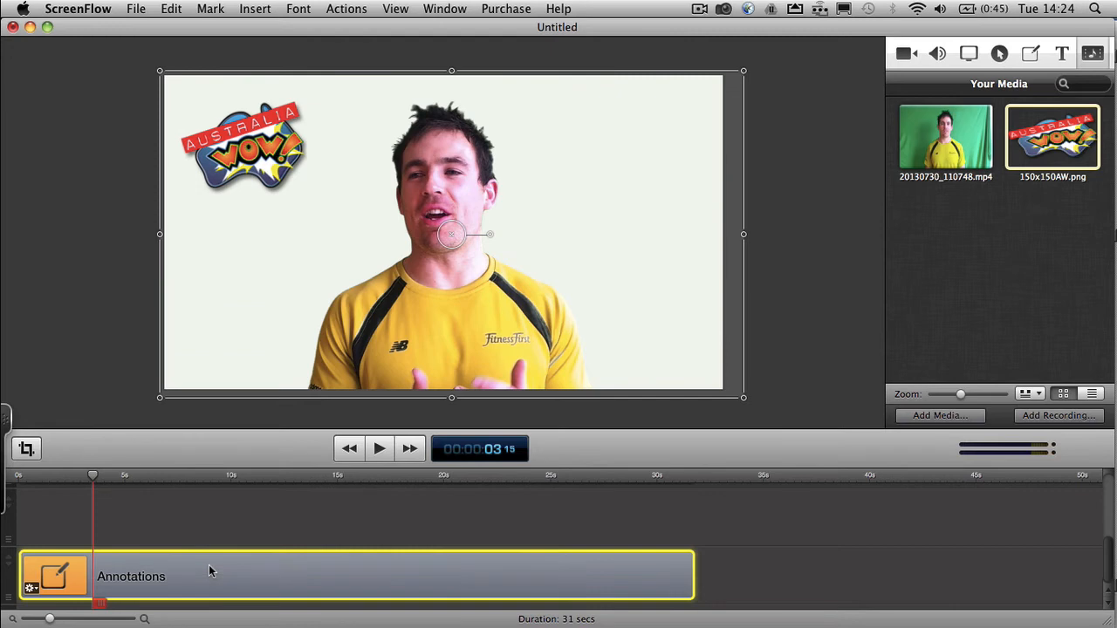
right_click(208, 564)
click(250, 588)
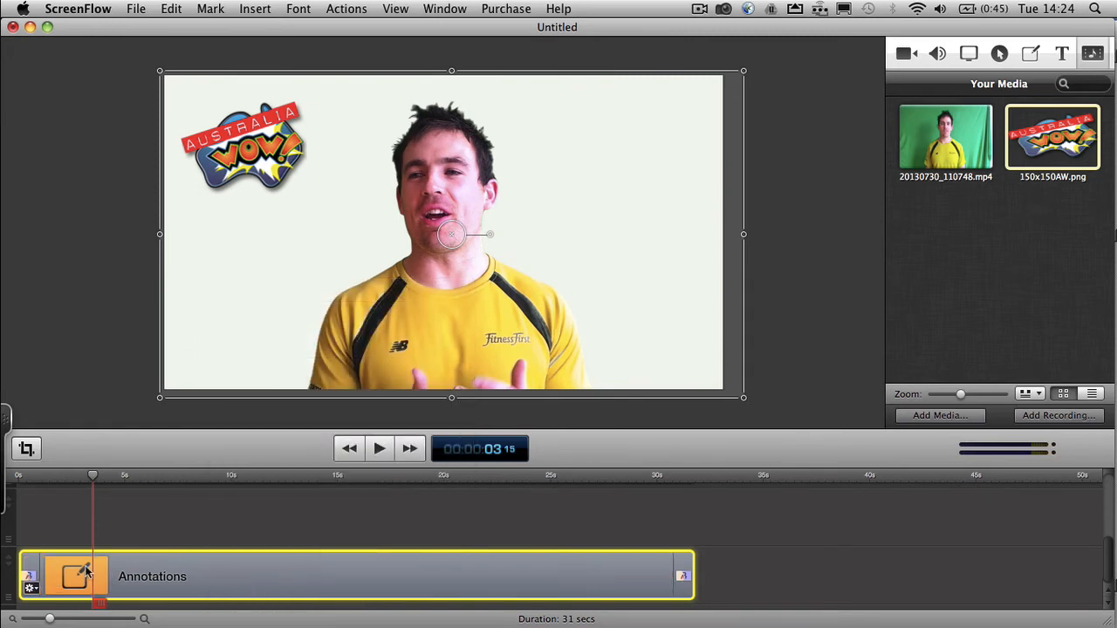
- Set both the starting and ending transitions of the Annotations clip to Dip to Black
click(29, 589)
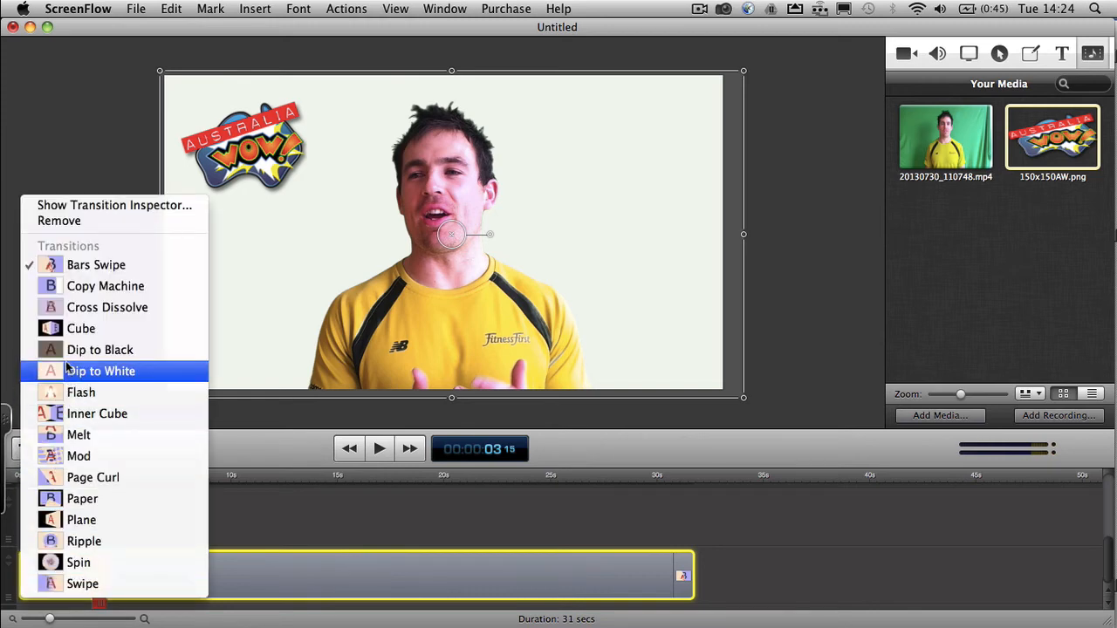
click(66, 350)
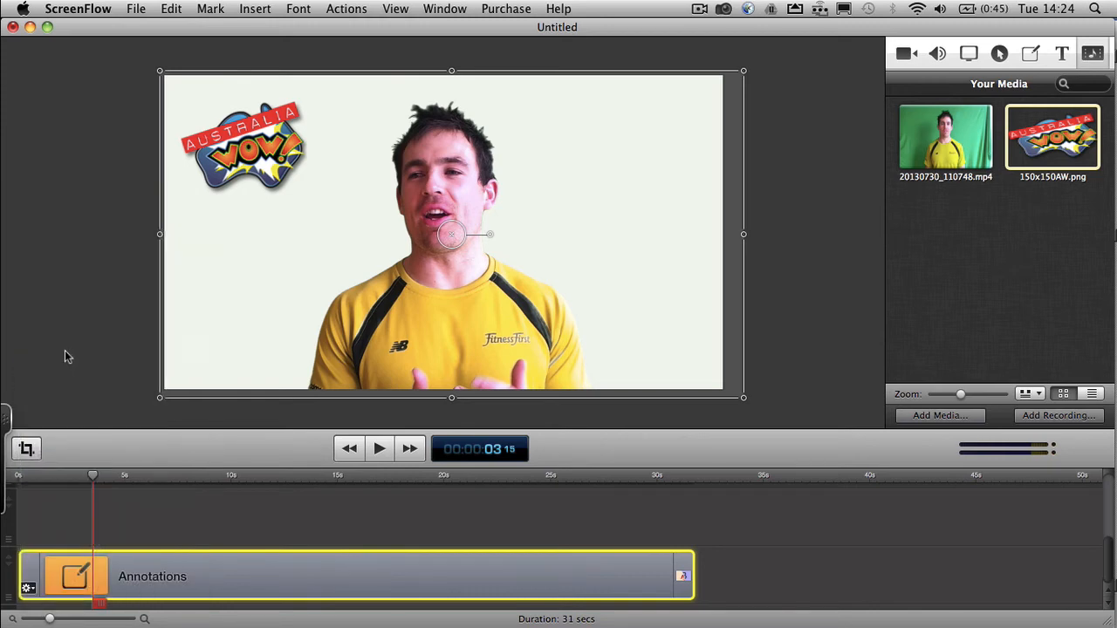
click(682, 589)
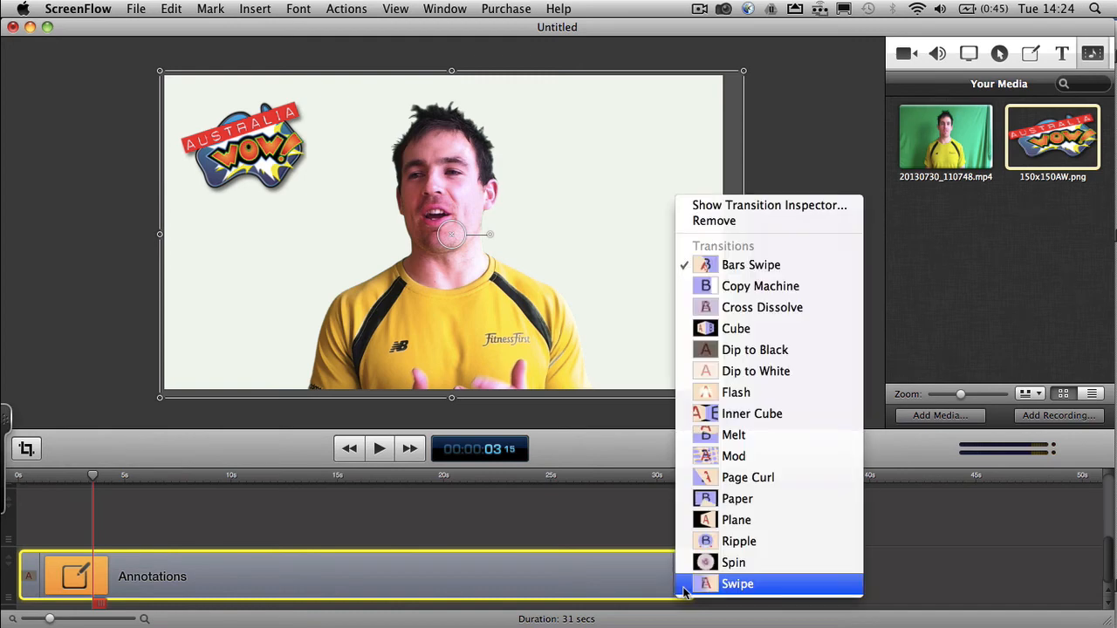
click(709, 355)
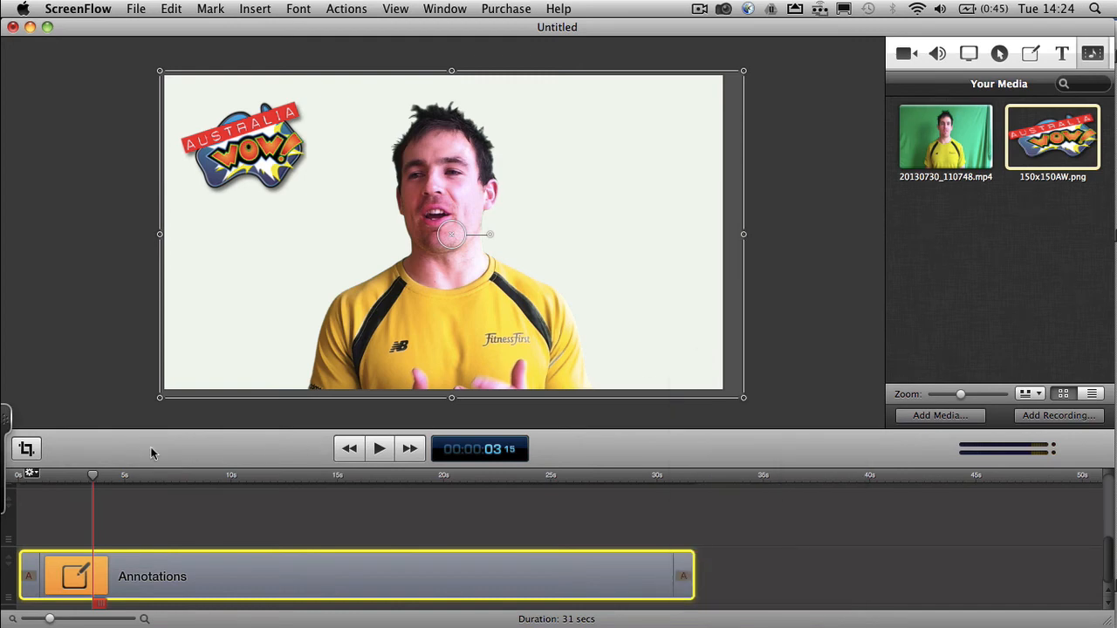
- Play the project from 0 s to 00:00:01:24 to check the opening transitions
drag(95, 476, 16, 477)
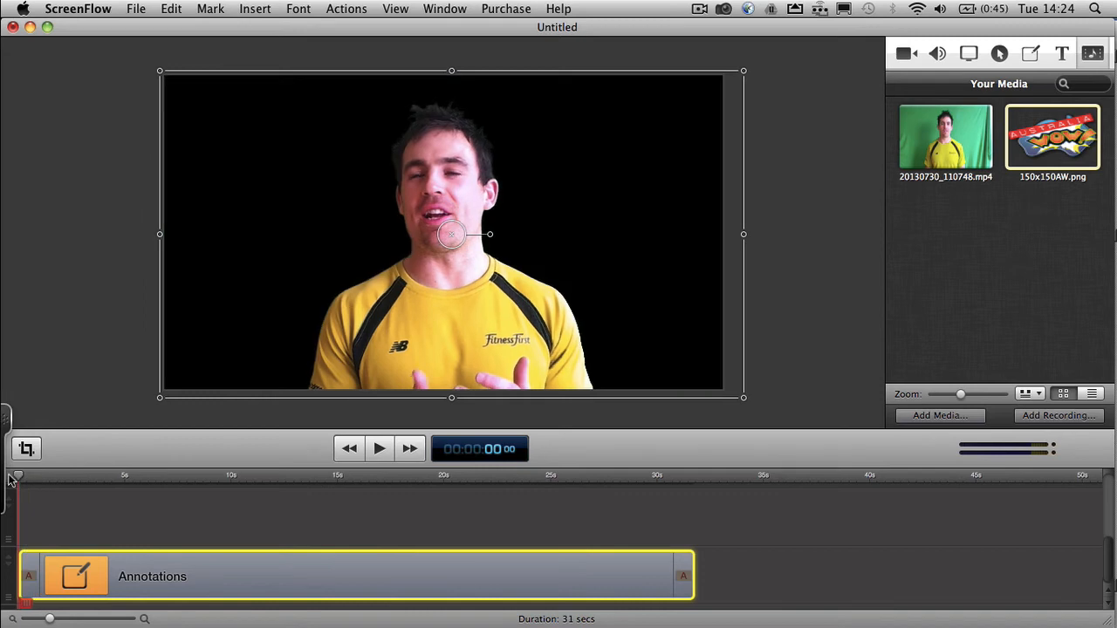
click(380, 448)
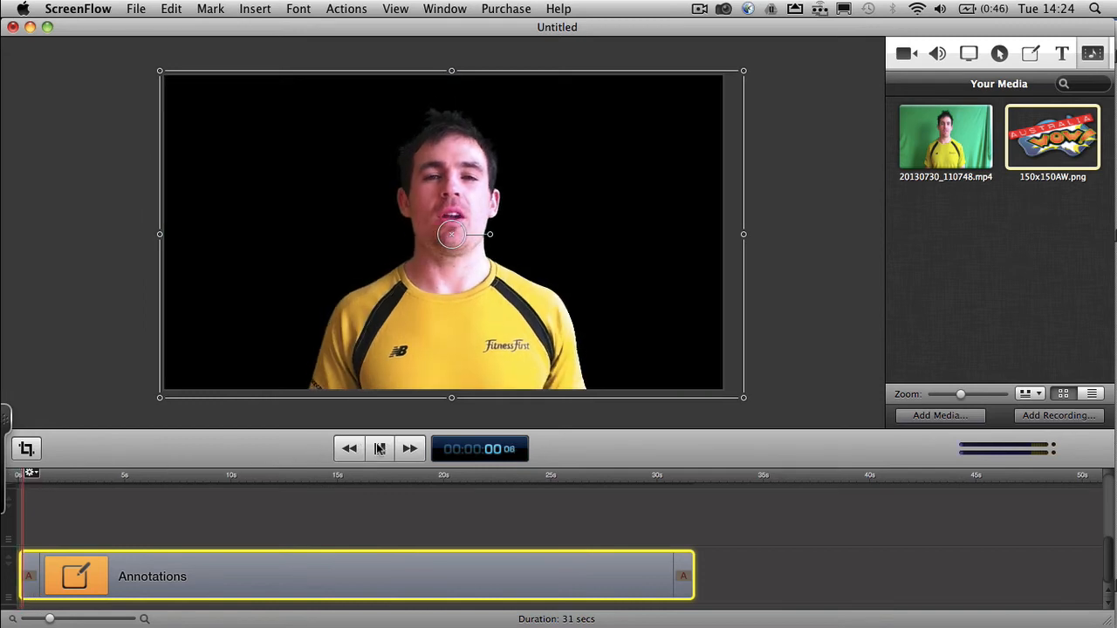
click(380, 448)
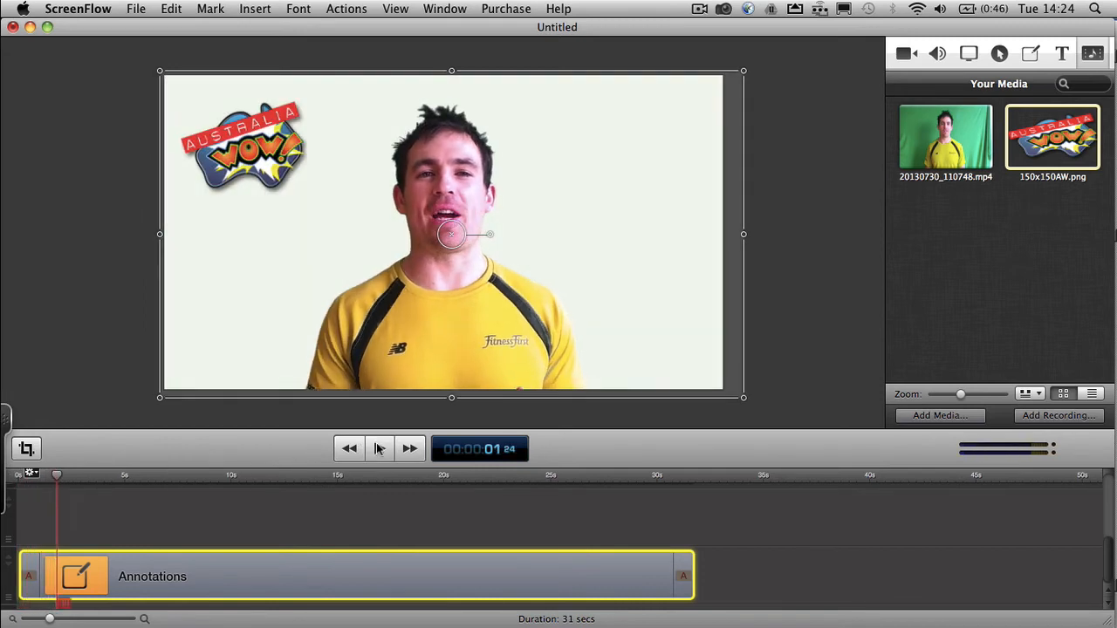
- Add starting and ending transitions to the 20130730_110748.mp4 video clip
scroll(402, 511, up, 2)
scroll(403, 515, up, 1)
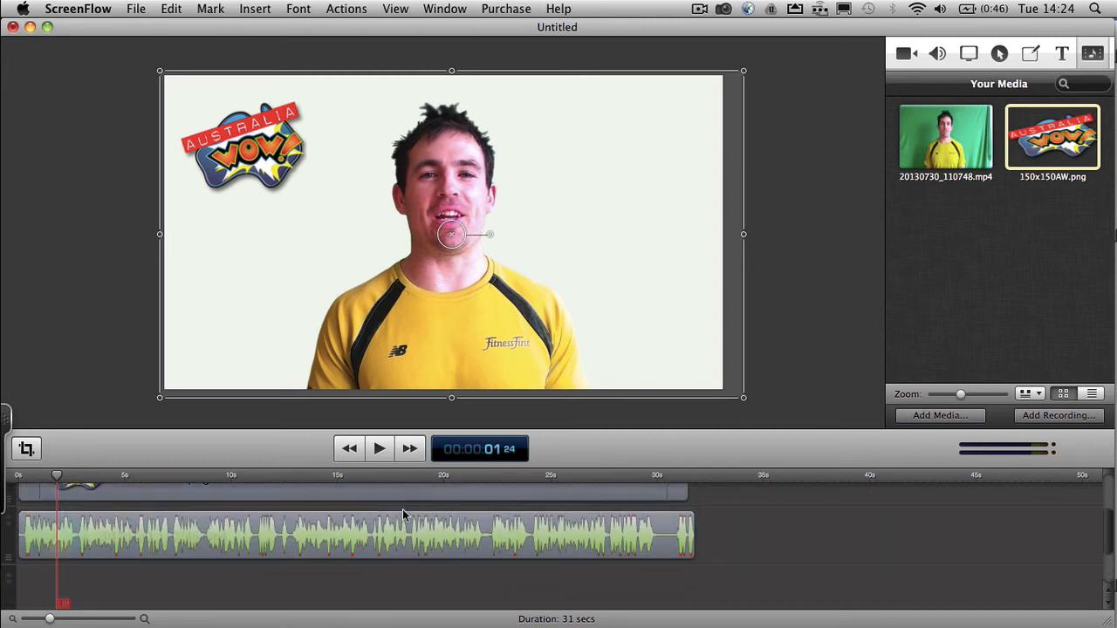
click(271, 534)
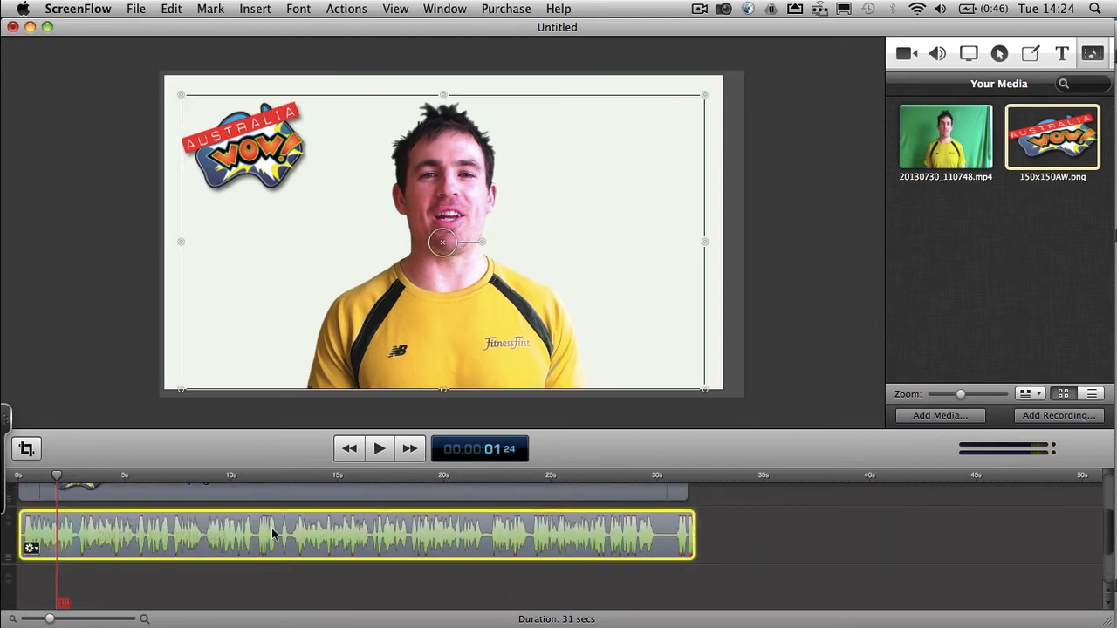
right_click(271, 534)
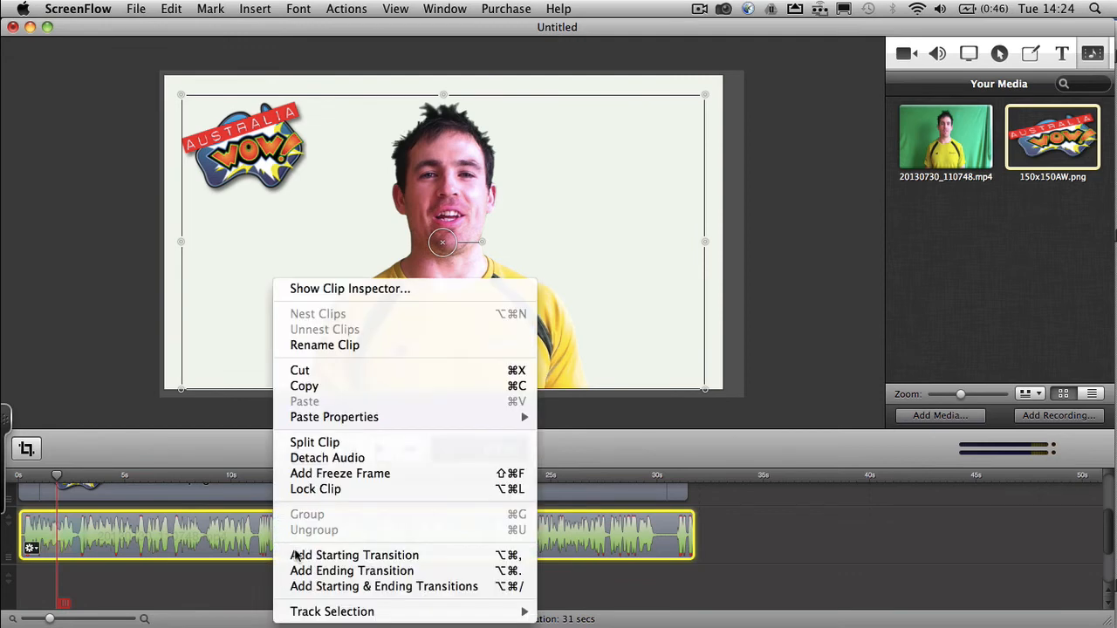
click(344, 586)
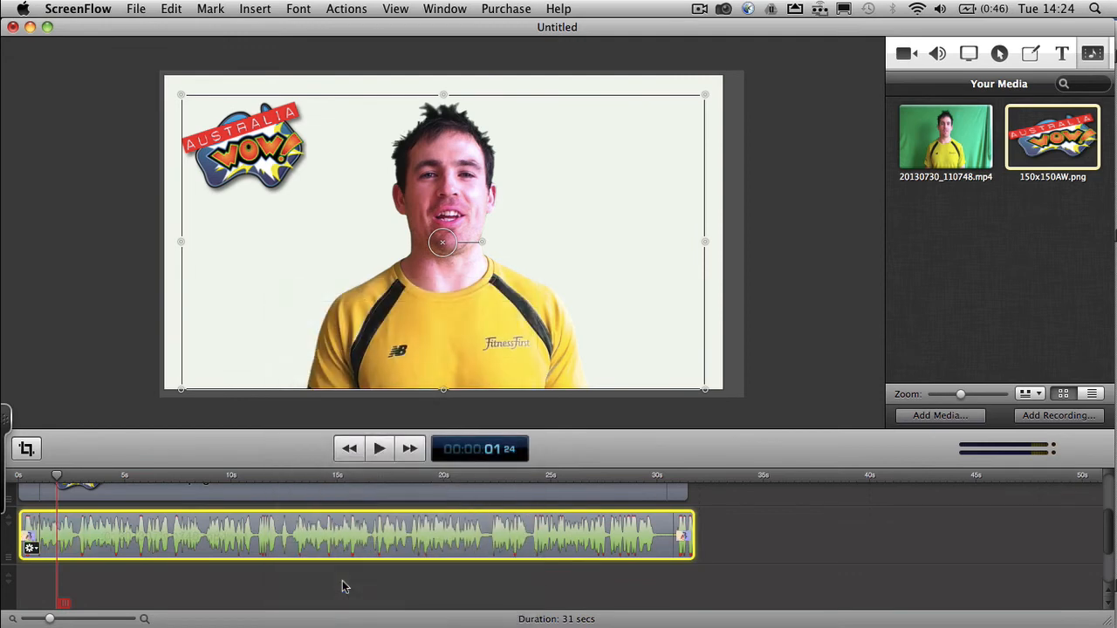
- Set both the starting and ending transitions of the 20130730_110748.mp4 clip to Dip to Black
click(29, 549)
mouse_move(111, 611)
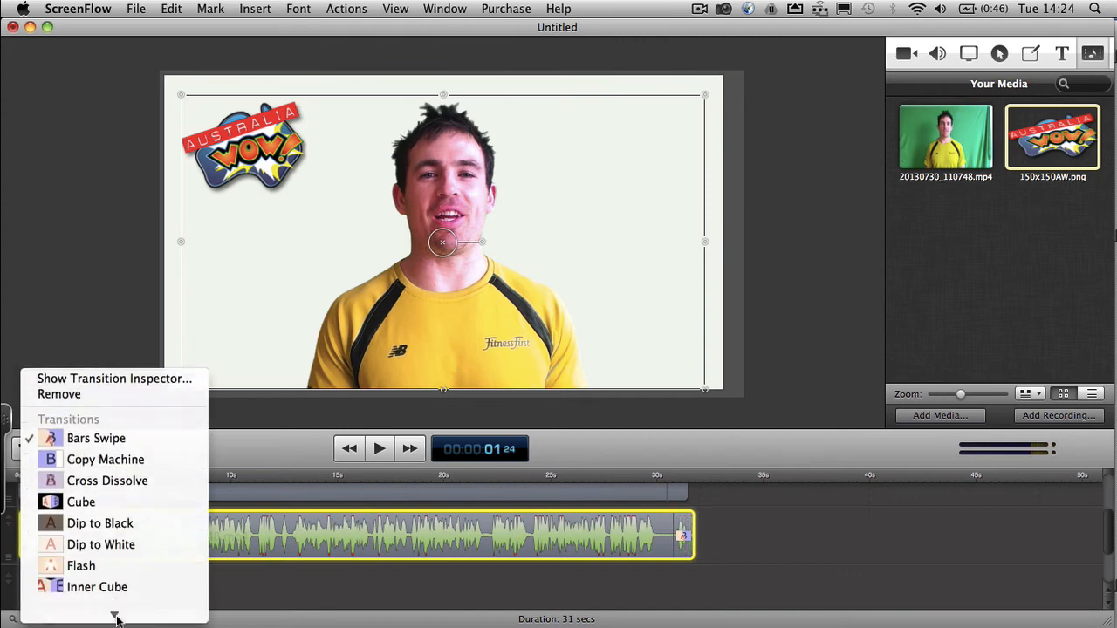
click(100, 492)
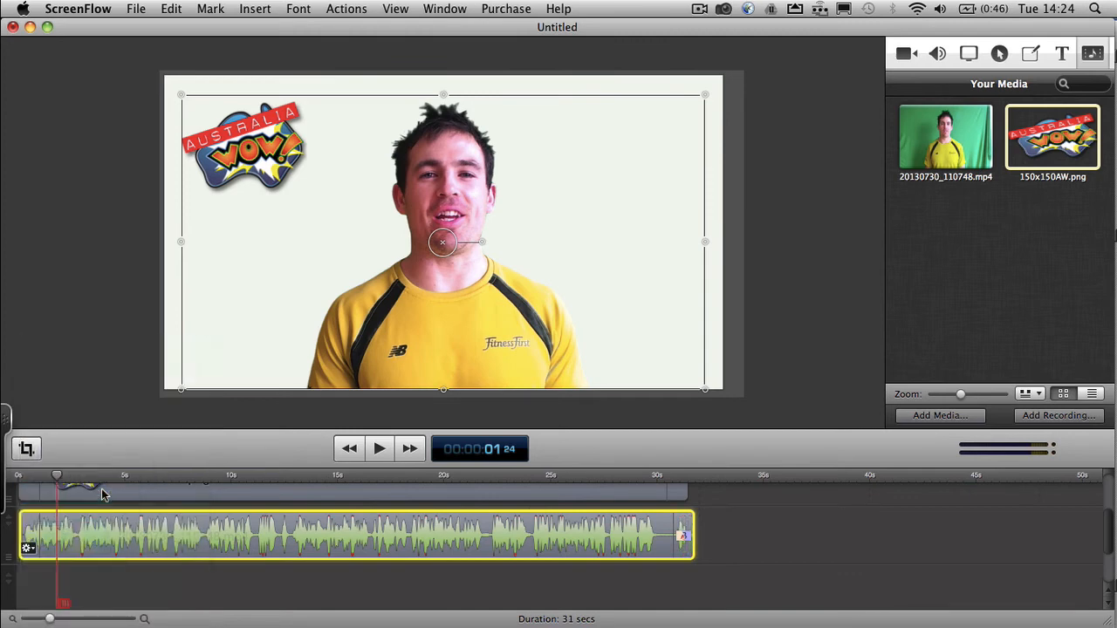
click(679, 539)
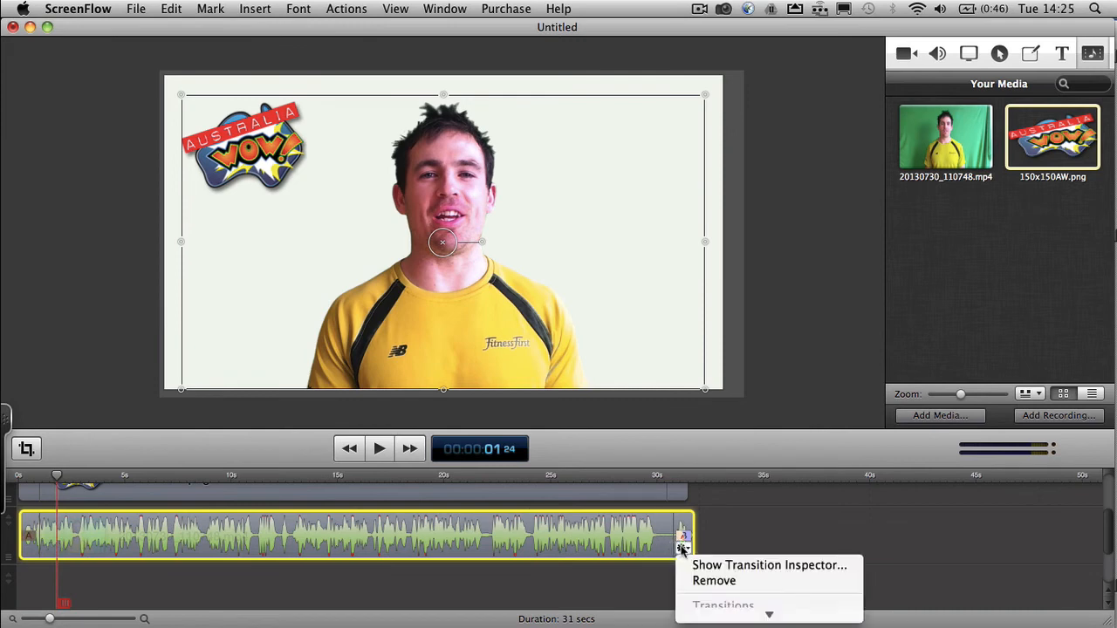
mouse_move(768, 611)
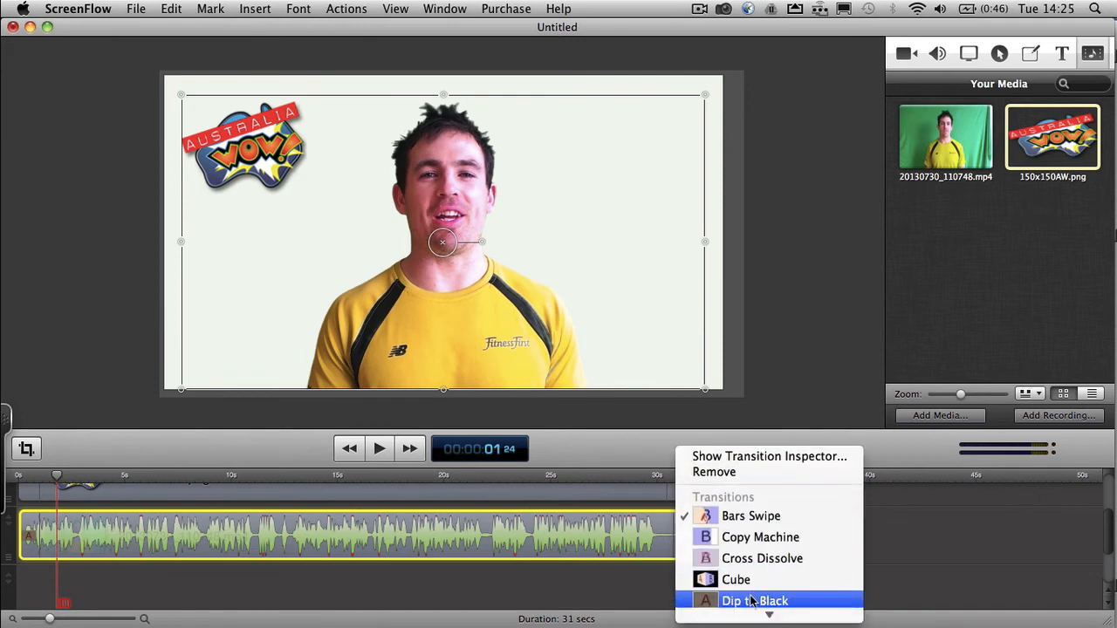
click(751, 600)
- Play the project from 0 s to 00:00:02:08 to check the video clip's opening transition
drag(57, 476, 3, 476)
click(380, 449)
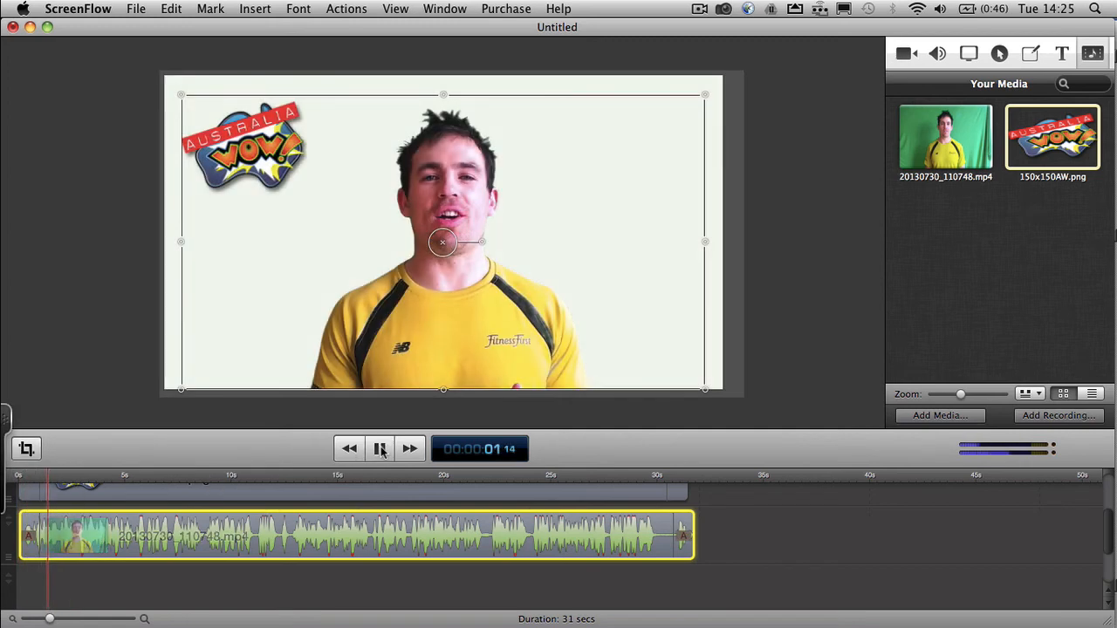
click(379, 449)
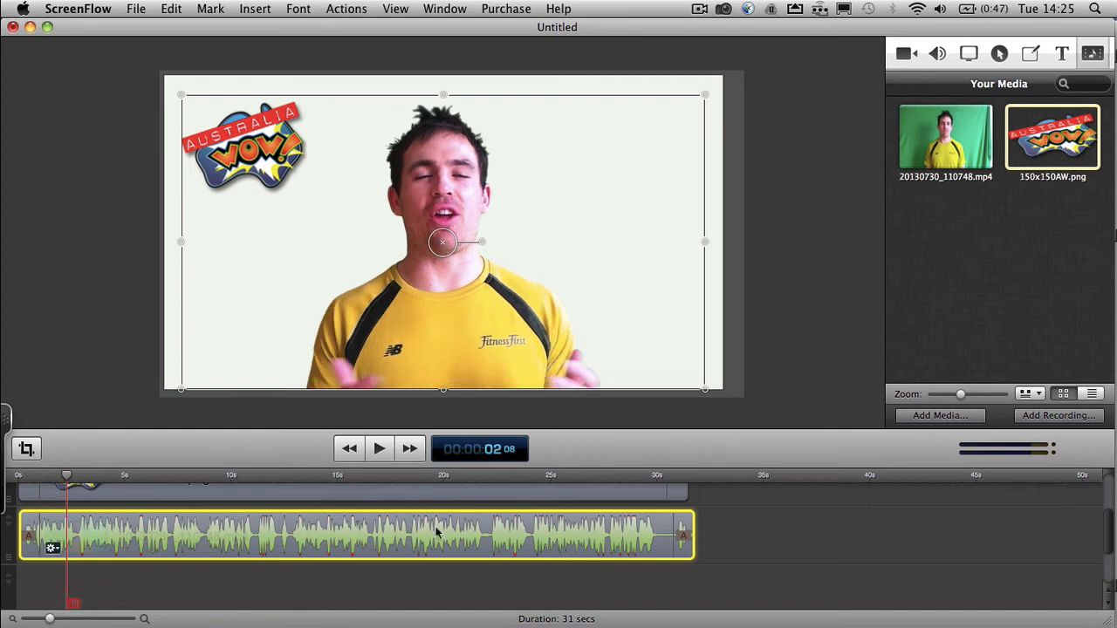
- Examine the transitions on all timeline tracks and replay the opening from 0 s to 00:00:01:29
scroll(566, 567, down, 2)
scroll(566, 567, down, 2)
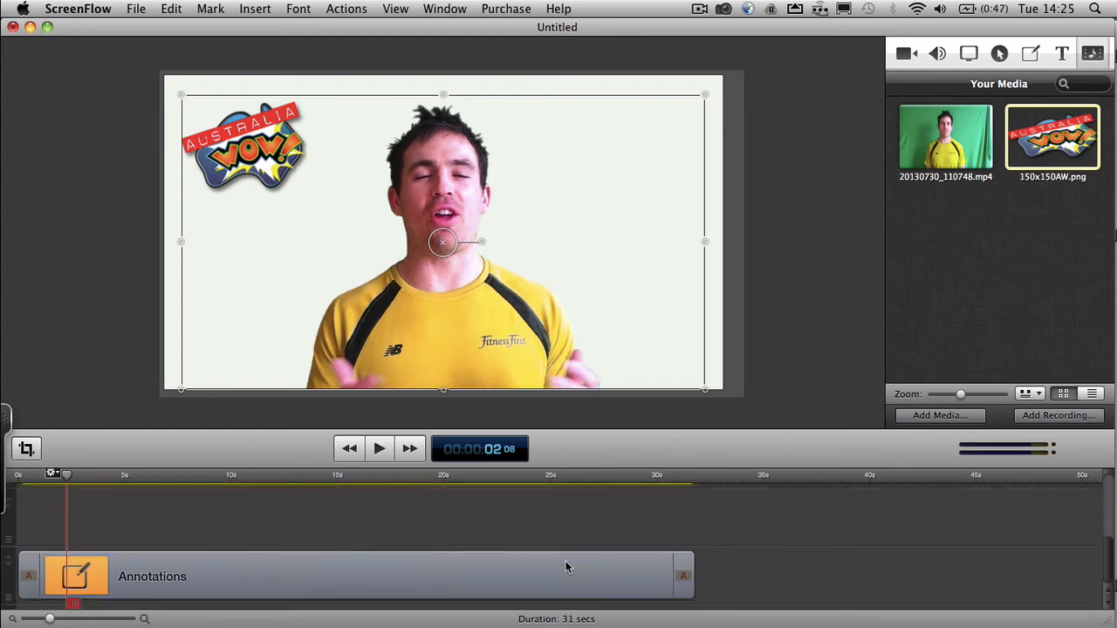
scroll(565, 568, up, 4)
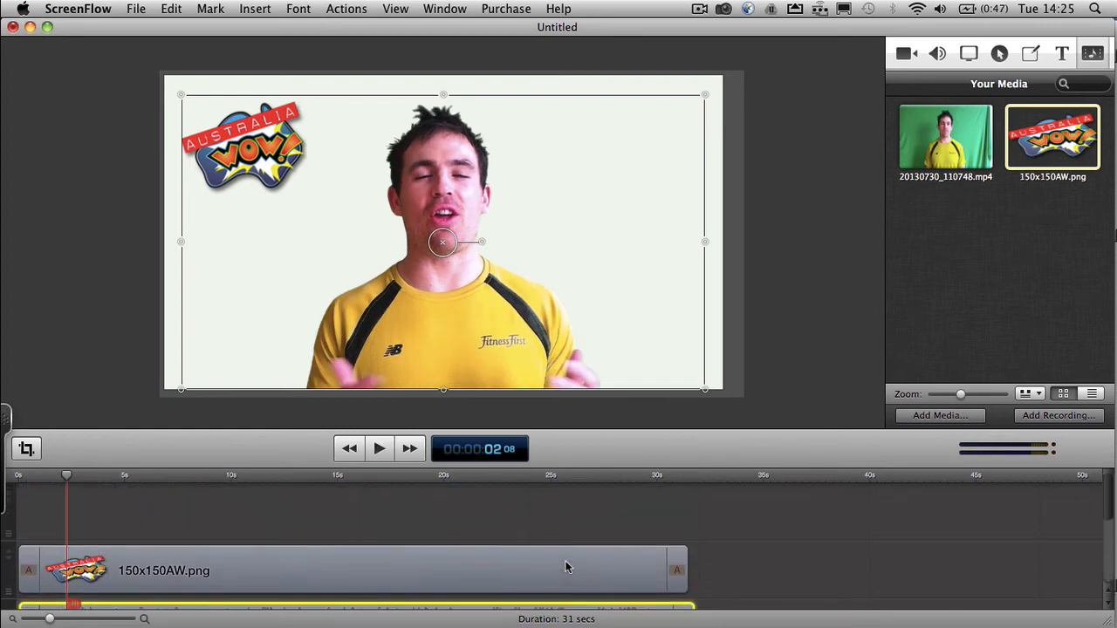
scroll(236, 519, down, 2)
scroll(237, 519, down, 2)
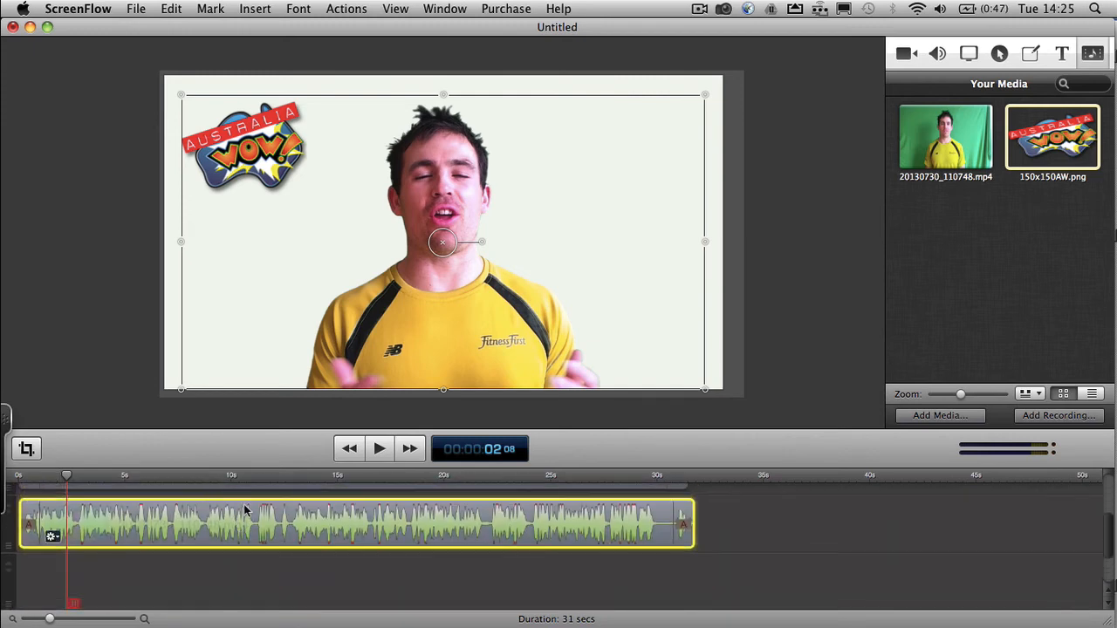
scroll(244, 511, down, 2)
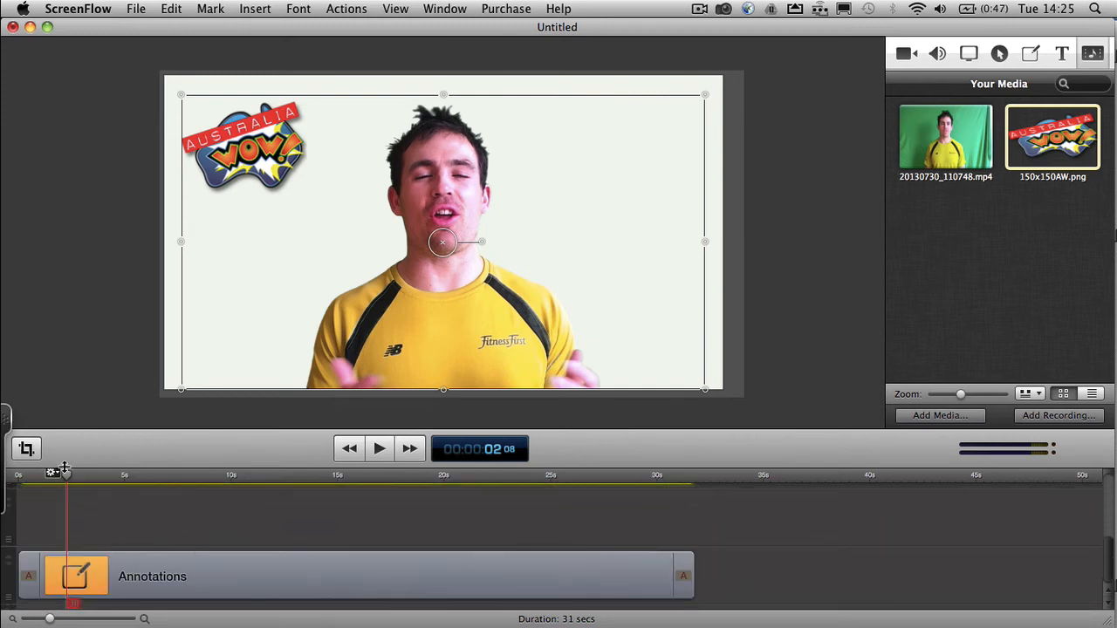
drag(67, 475, 5, 475)
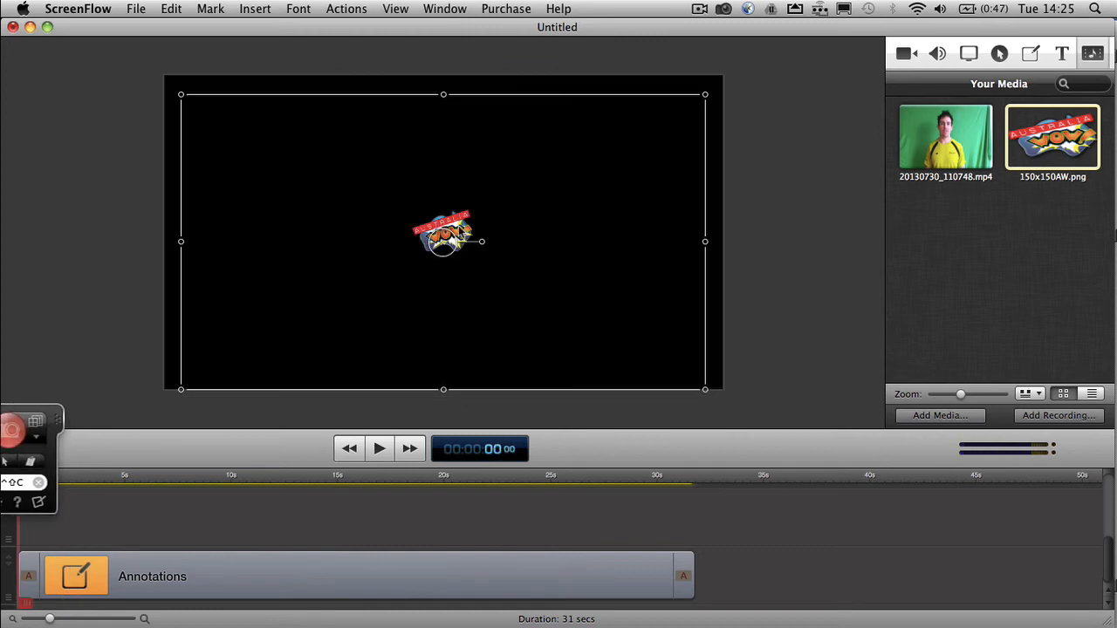
drag(450, 220, 474, 237)
key(super+z)
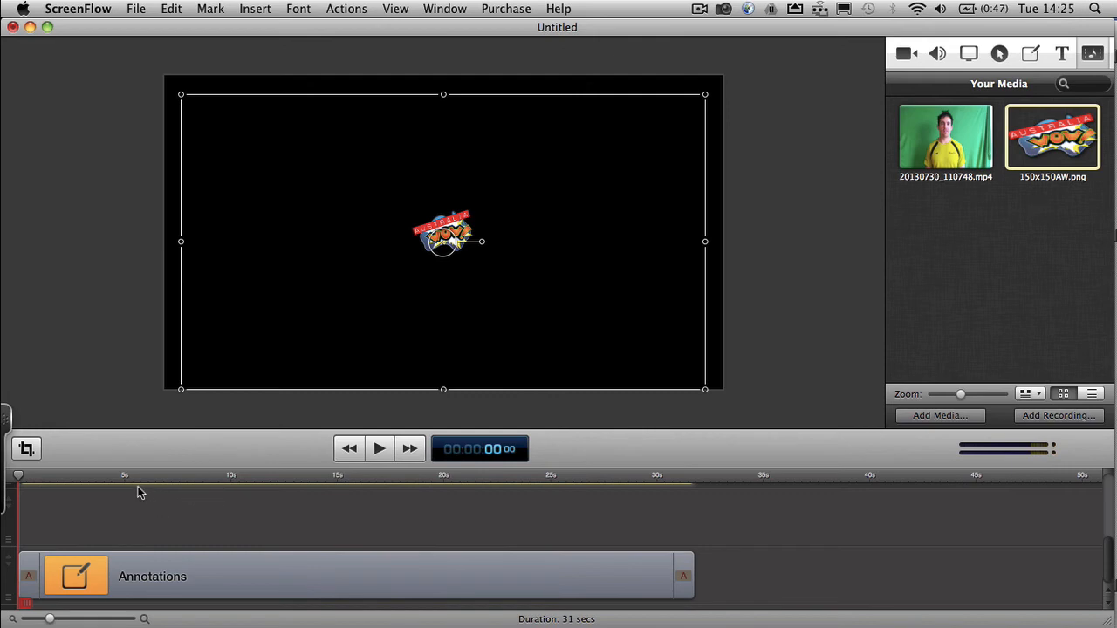
click(380, 448)
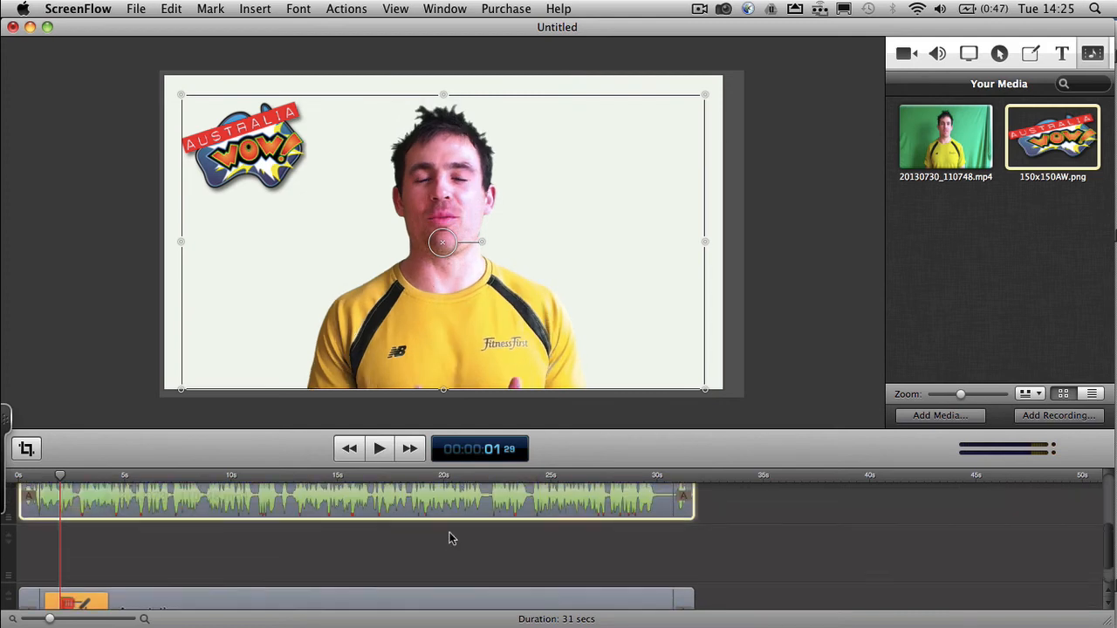
- Play the project's ending, trim about 1 s off the end of the 20130730_110748.mp4 clip, and replay from 00:00:29:05
click(666, 475)
click(382, 448)
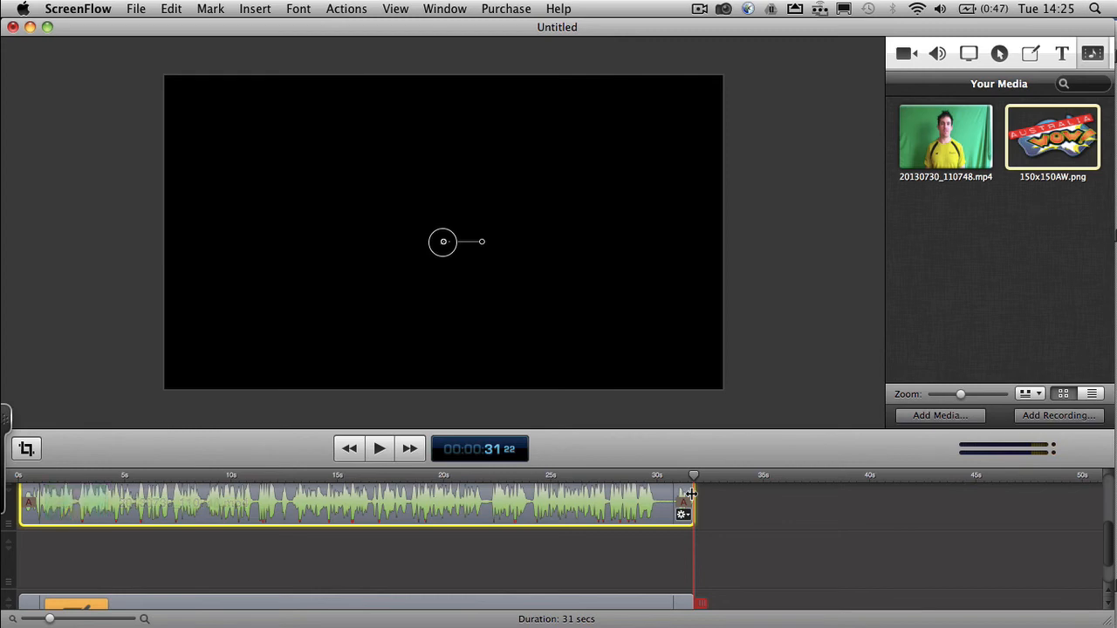
drag(691, 494, 670, 494)
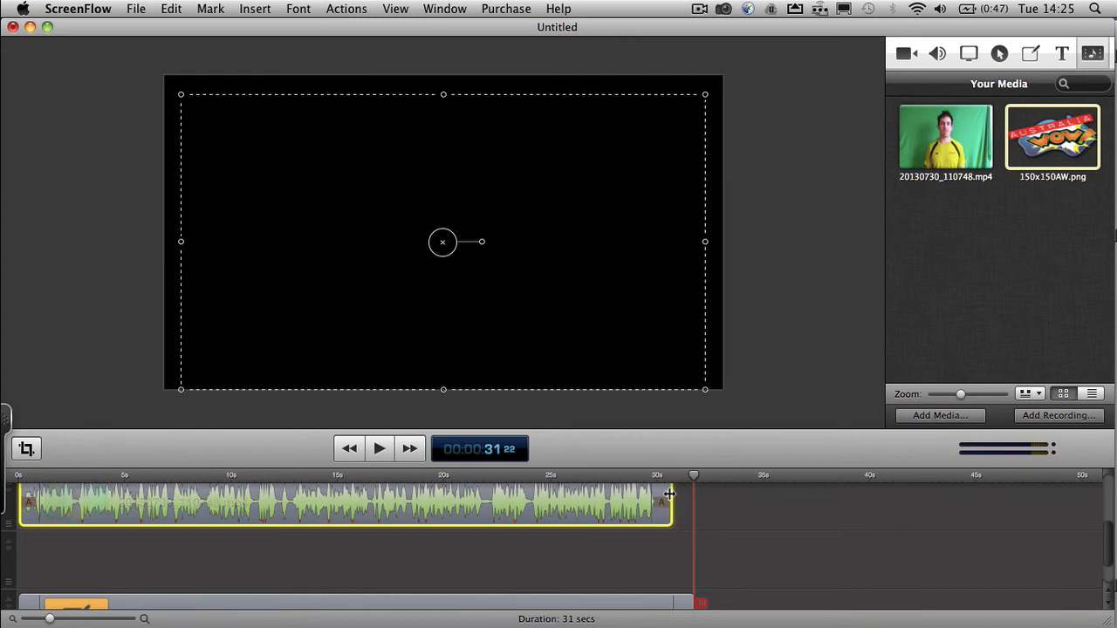
click(639, 477)
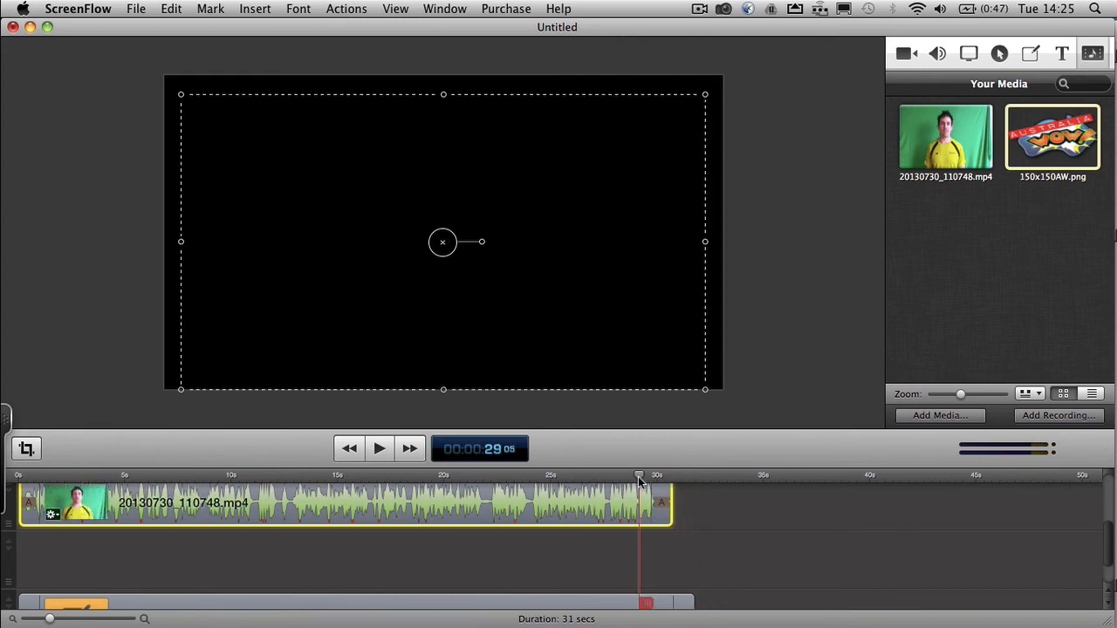
click(389, 454)
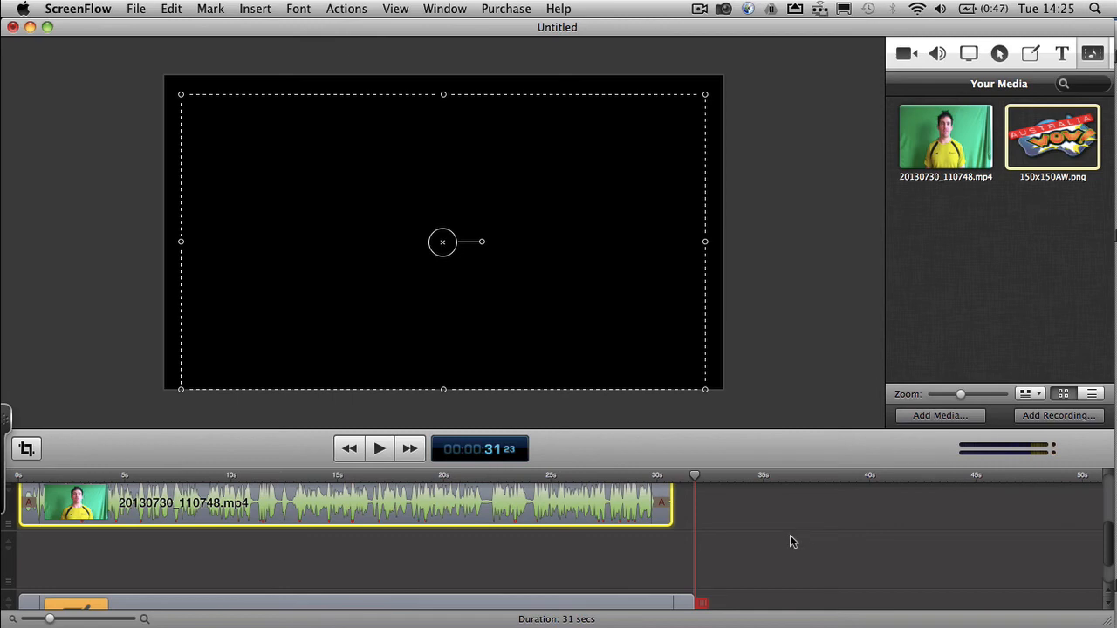
- Trim the ends of the Annotations and 150x150AW.png clips to match the video clip's end at 00:00:30:22
scroll(790, 535, down, 3)
drag(692, 566, 670, 564)
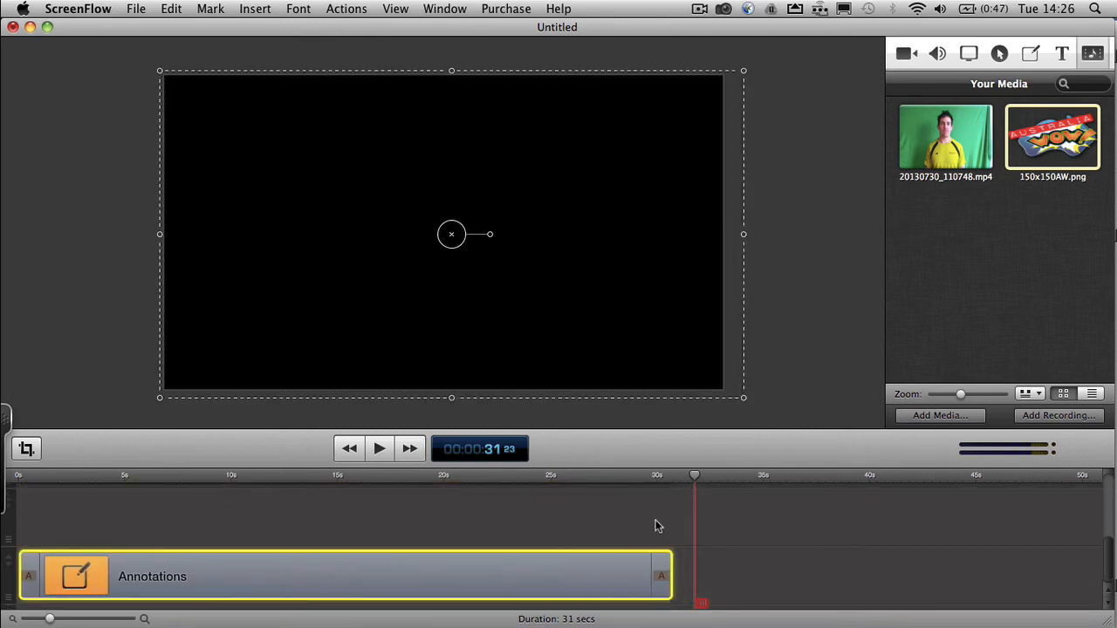
scroll(655, 526, up, 2)
drag(698, 476, 674, 481)
scroll(709, 526, up, 3)
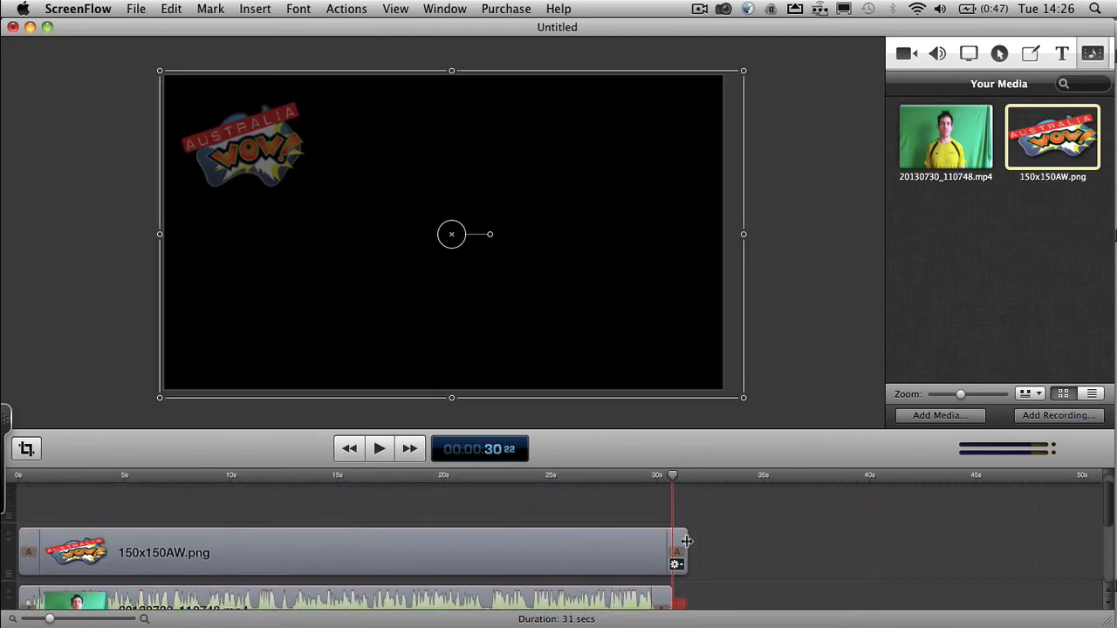
drag(687, 542, 673, 543)
scroll(709, 543, down, 2)
scroll(709, 541, down, 1)
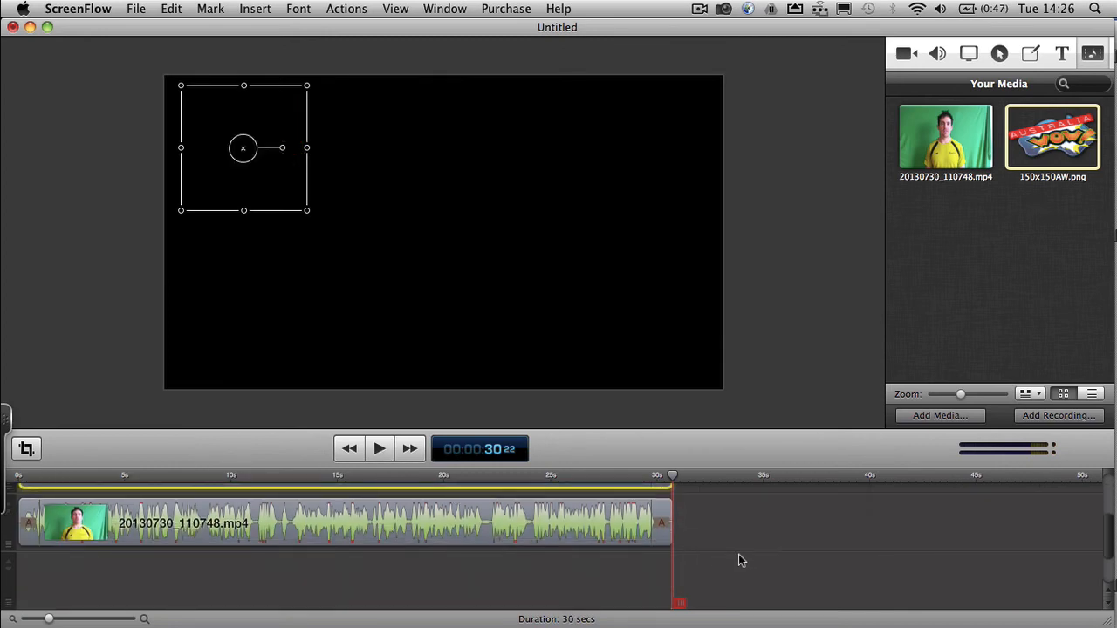
scroll(743, 554, up, 3)
scroll(743, 554, down, 3)
scroll(744, 554, down, 3)
scroll(744, 554, up, 4)
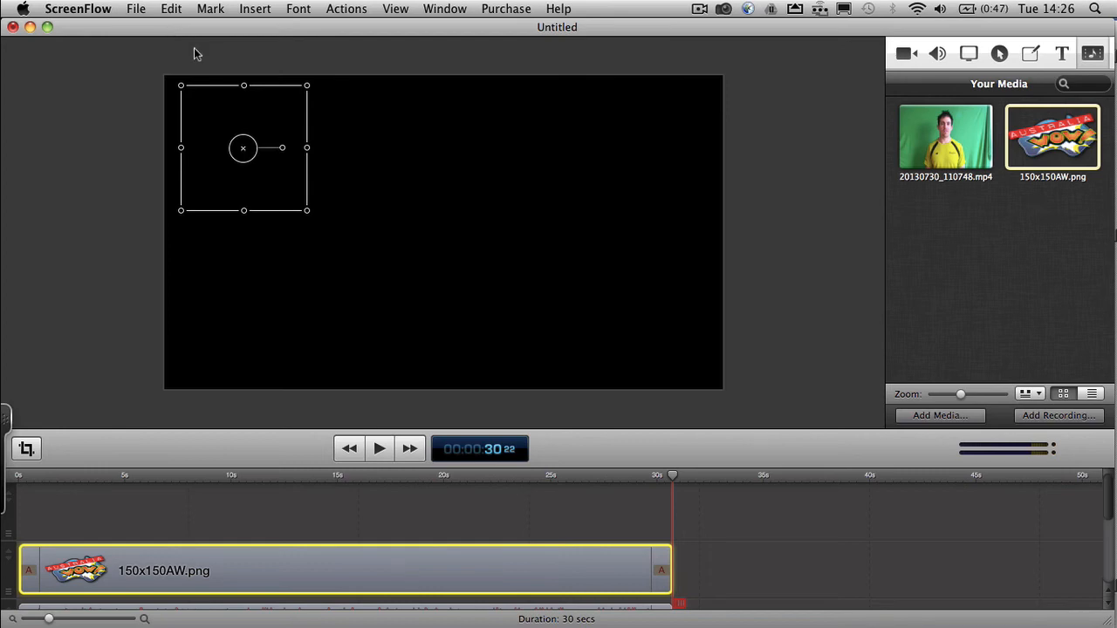
- Start publishing the project to YouTube and sign in to Google with the account's email and password
click(138, 10)
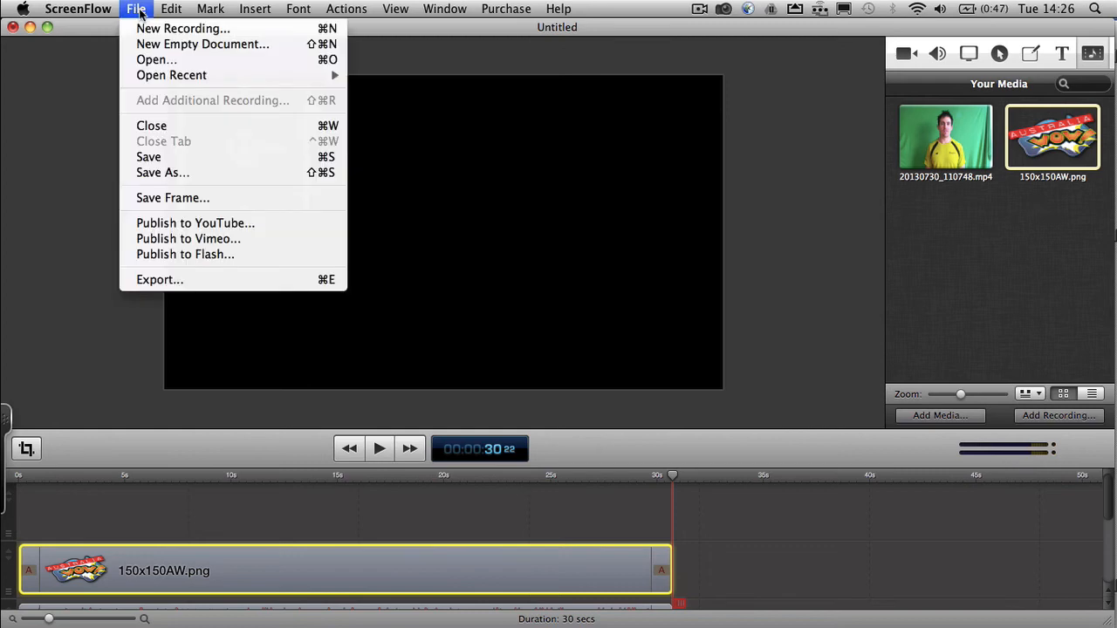
click(219, 224)
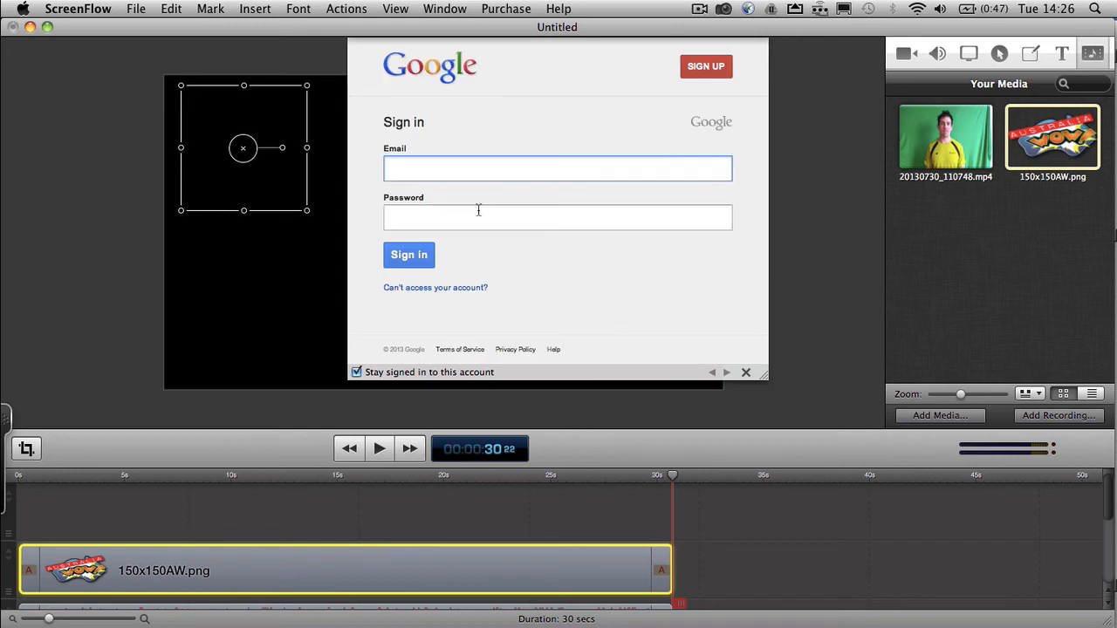
key(Tab)
text(•••••••••)
click(409, 255)
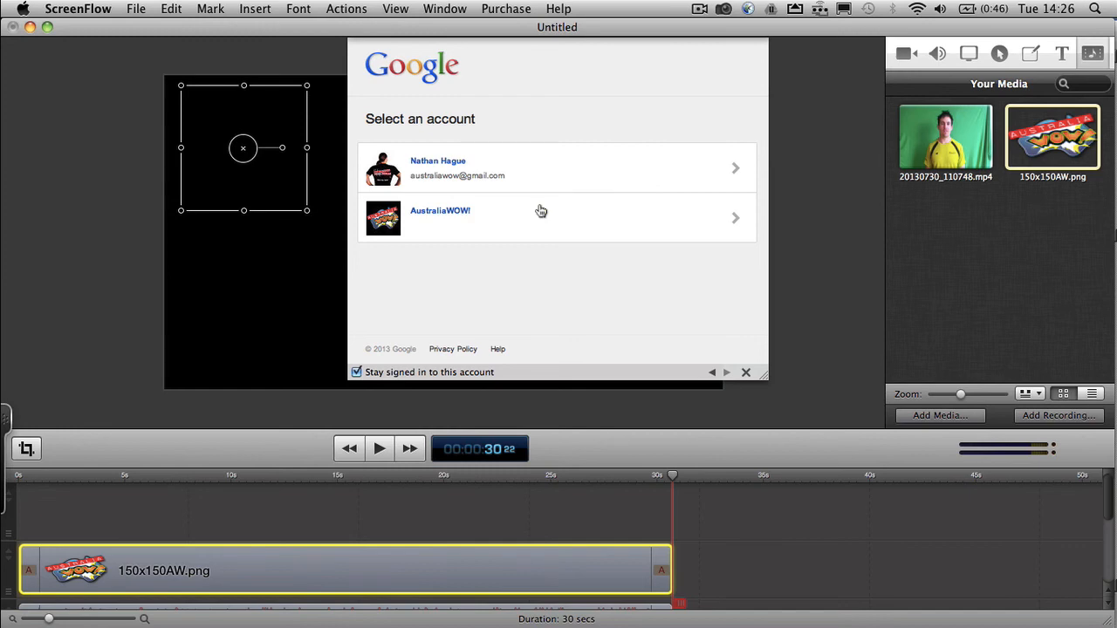
- Choose the AustraliaWOW! account and grant ScreenFlow the requested YouTube access
click(476, 217)
scroll(706, 225, down, 2)
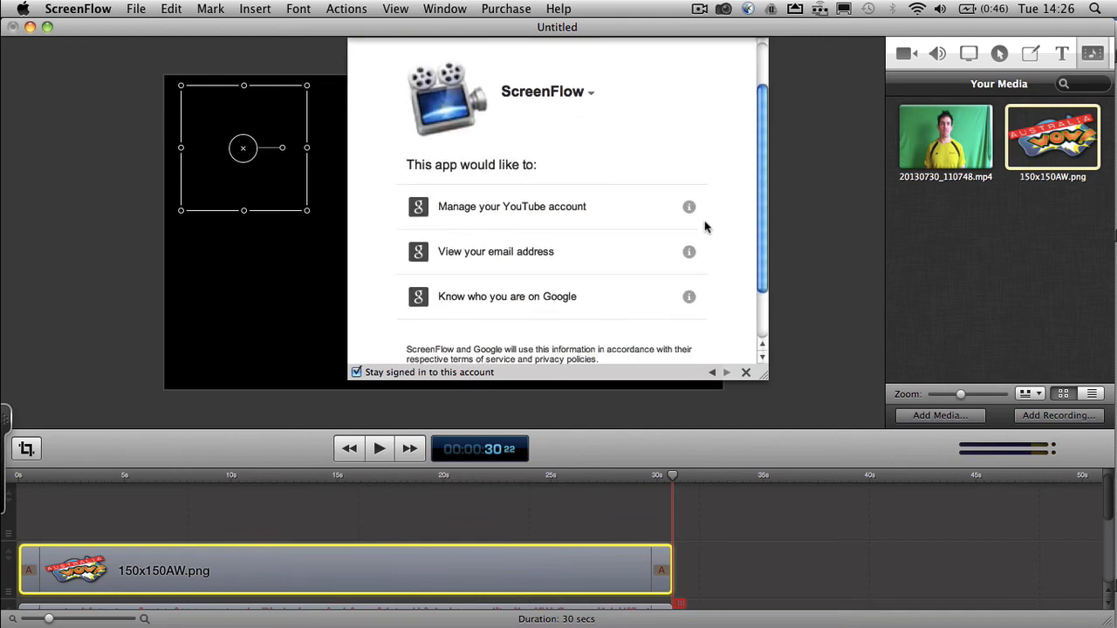
scroll(705, 227, down, 3)
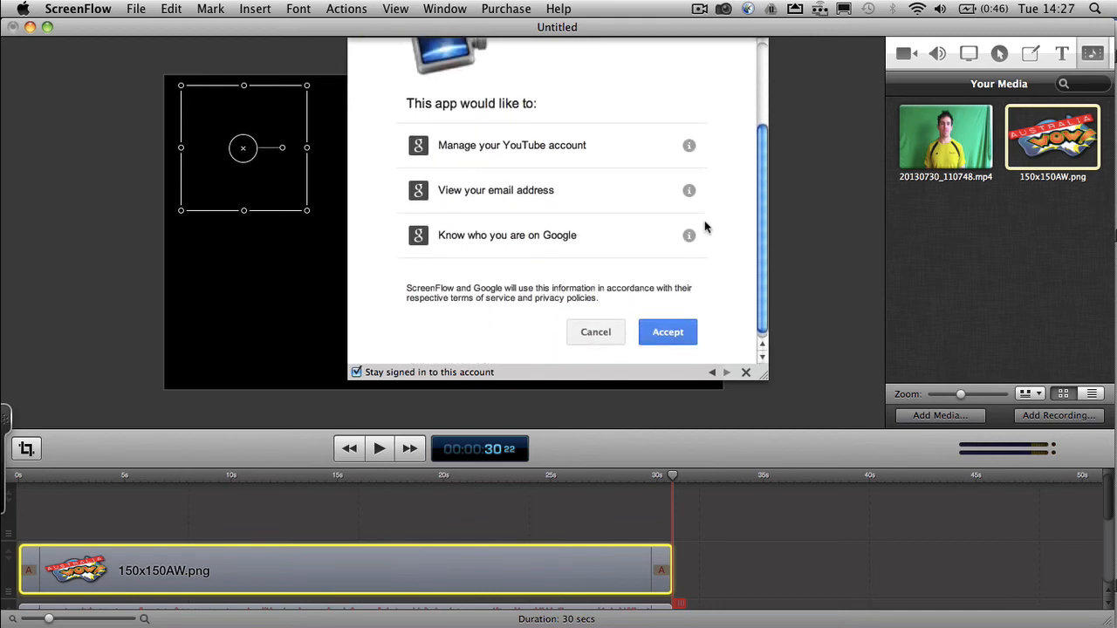
click(665, 332)
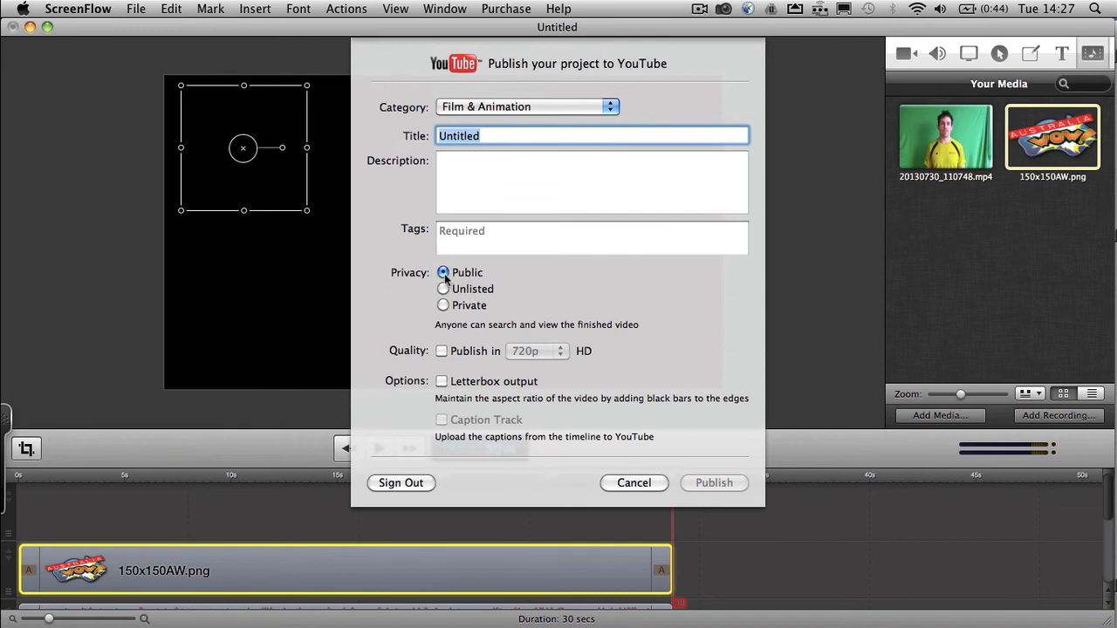
- Enable HD publishing for the YouTube upload and choose 720p quality
click(442, 351)
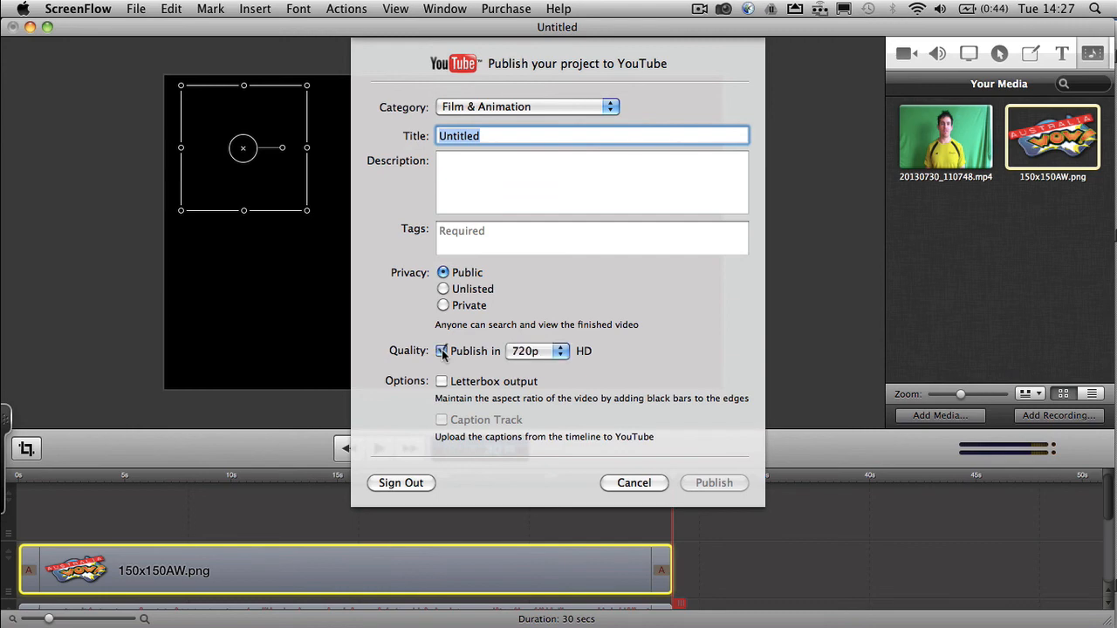
click(563, 351)
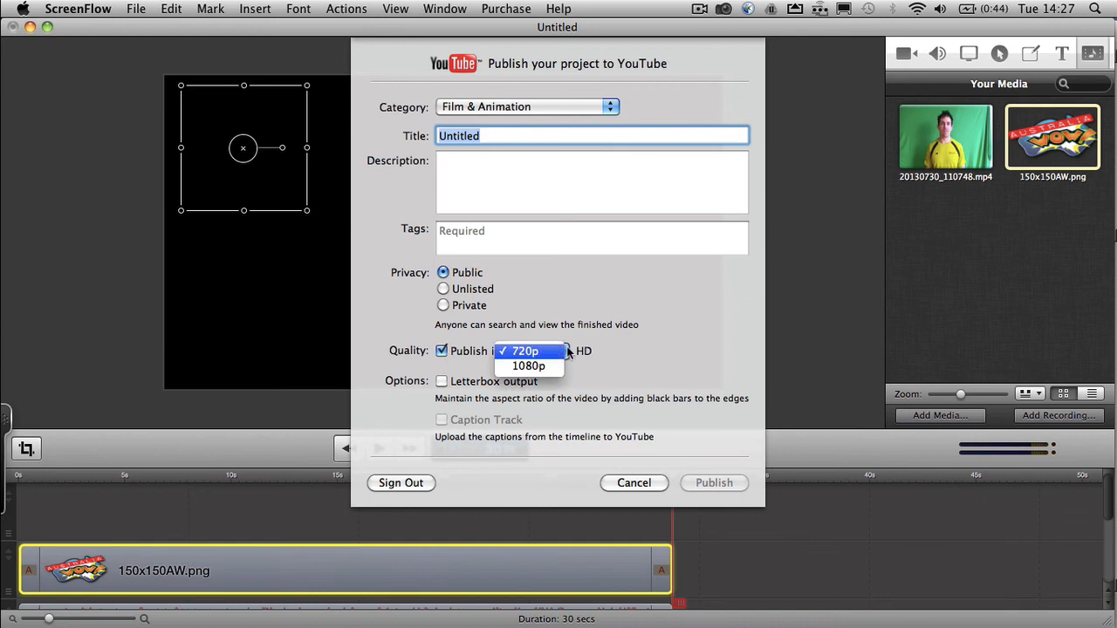
click(522, 351)
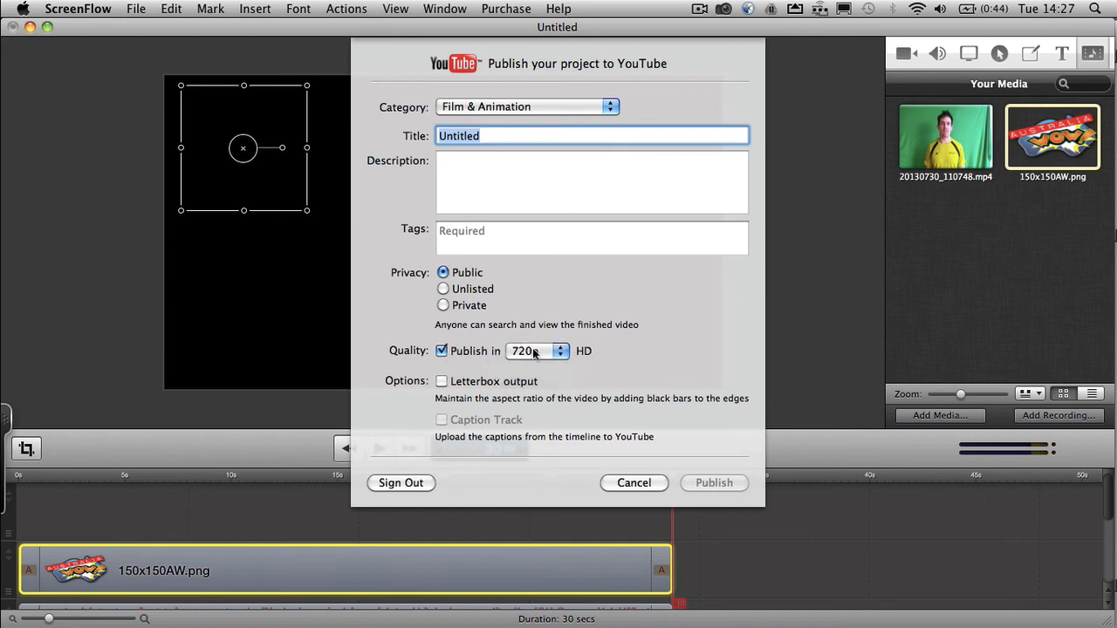
click(557, 352)
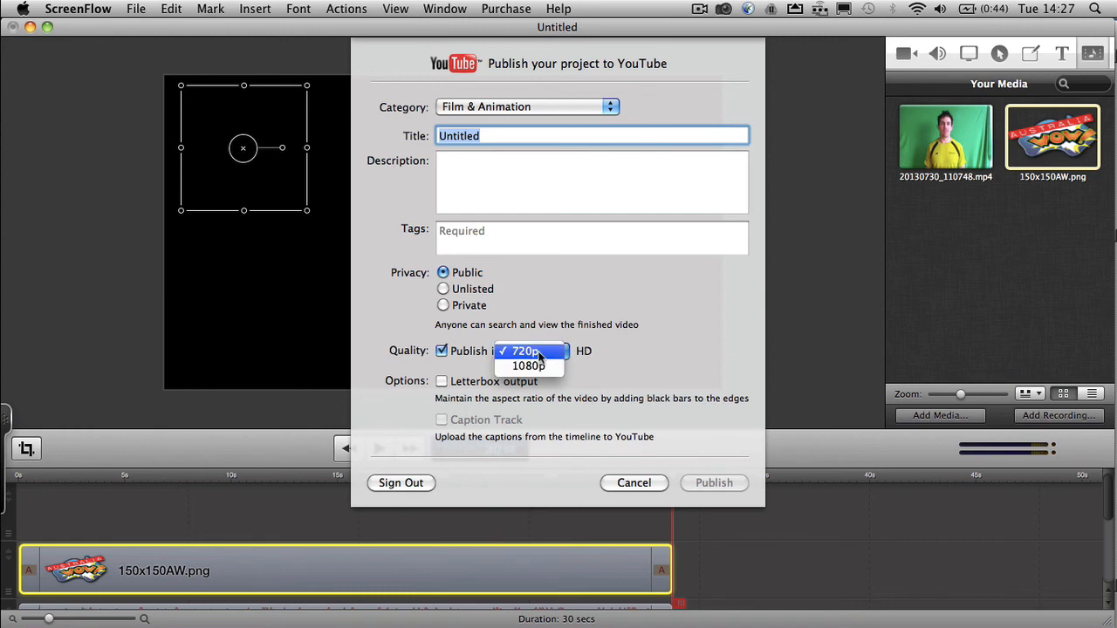
click(533, 351)
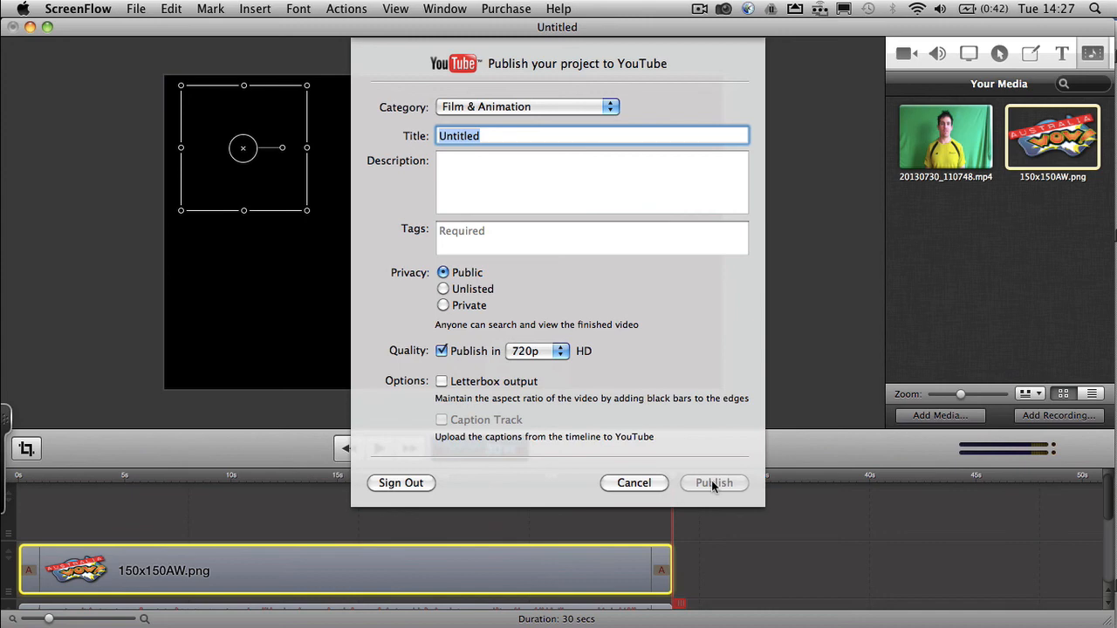
- Enter the title "test -- dealte", the description "deccrition", and the presenter's full name as a tag
text(e)
key(BackSpace)
text(test -- dealte)
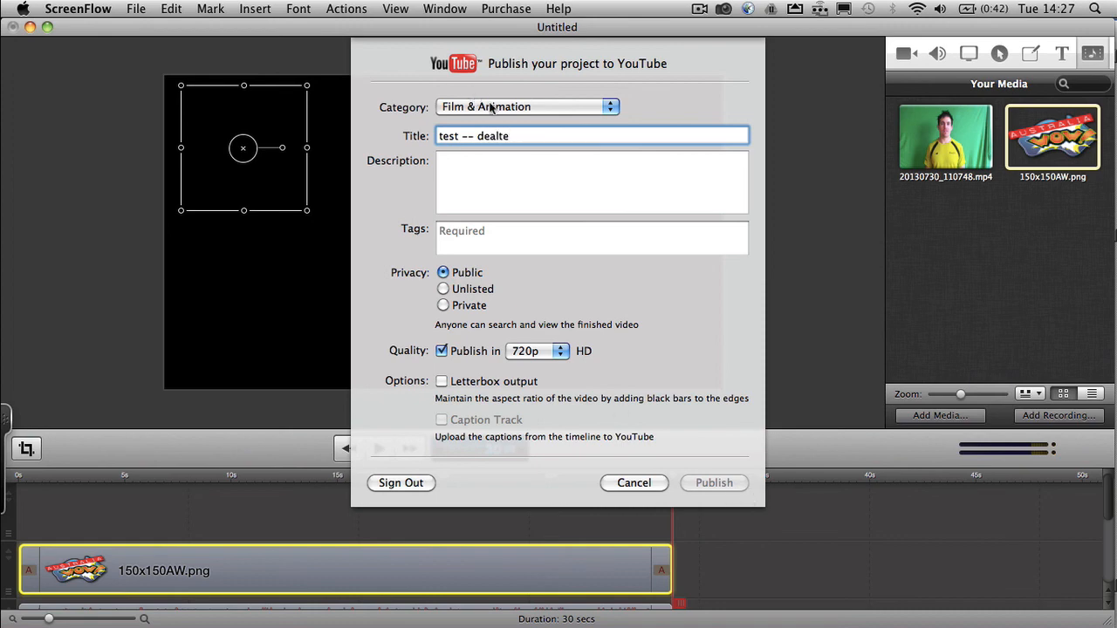
click(505, 191)
text(deccrition)
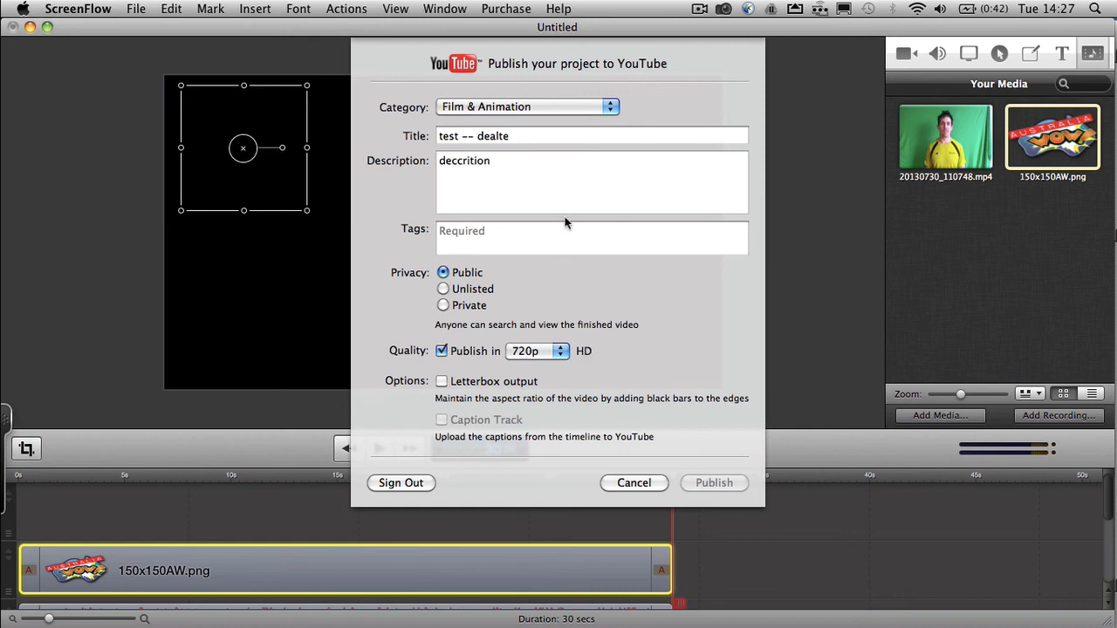
click(473, 244)
text(nathan hague)
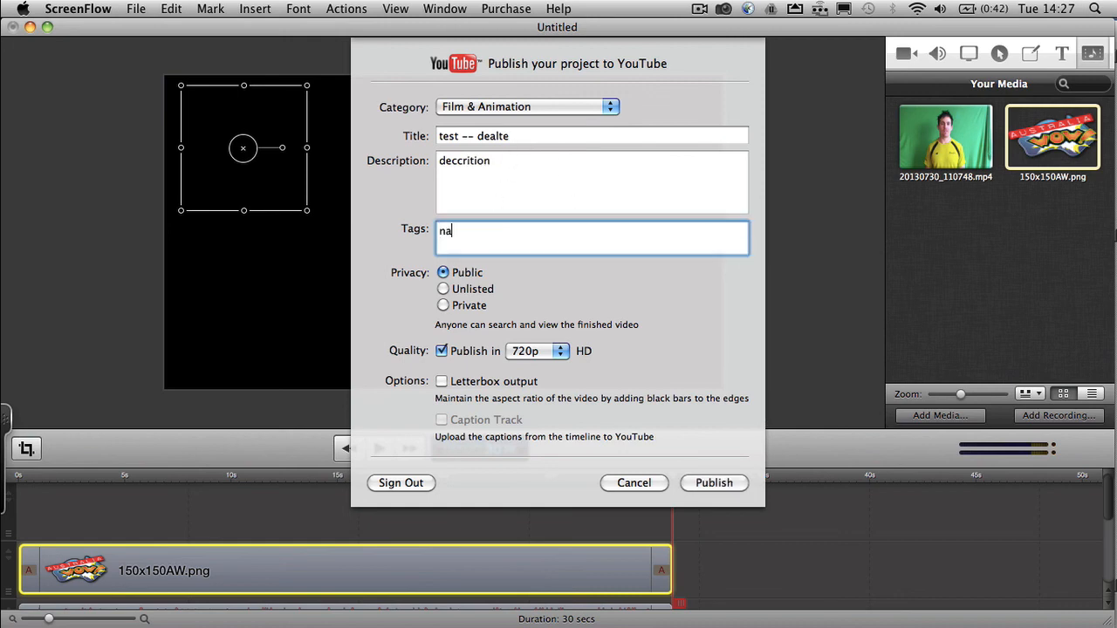
key(Return)
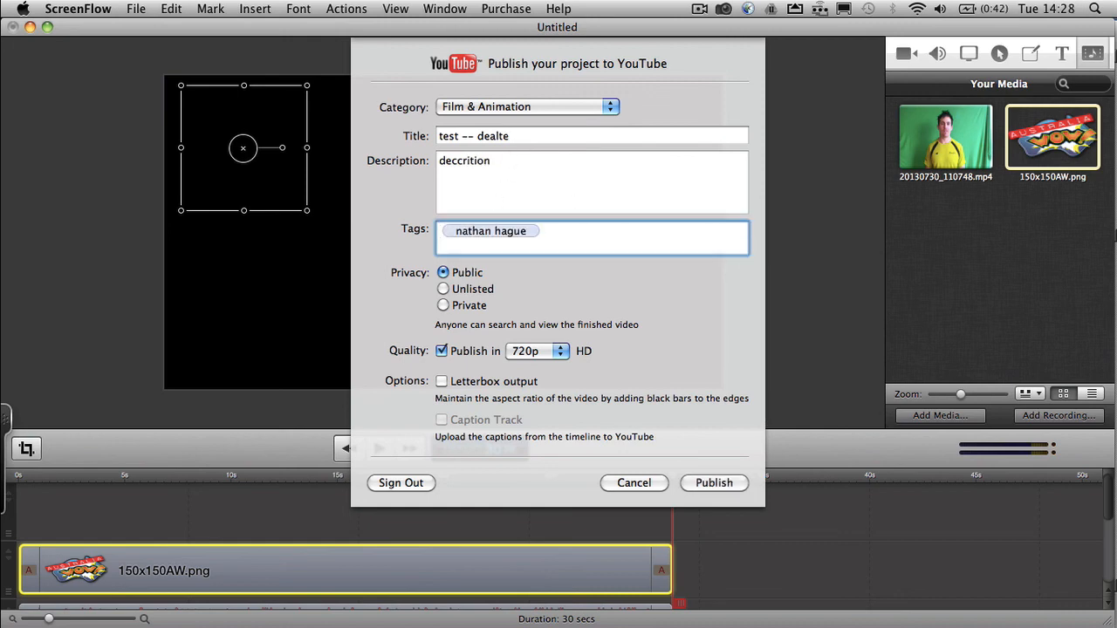
- Publish the project to YouTube and open the uploaded video's page in Chrome
click(715, 480)
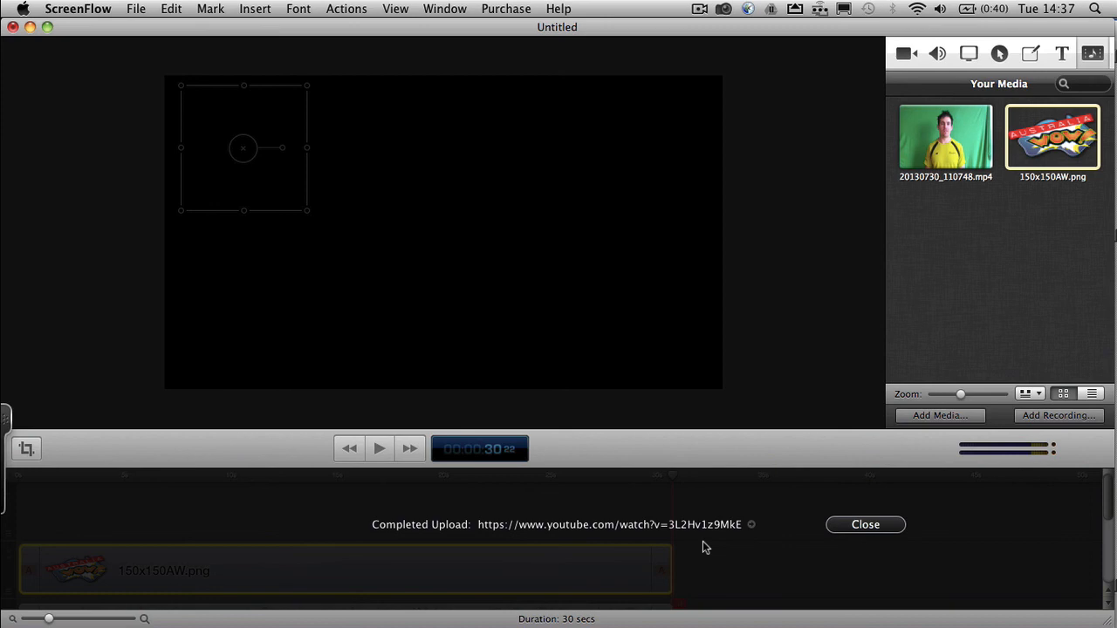
click(751, 526)
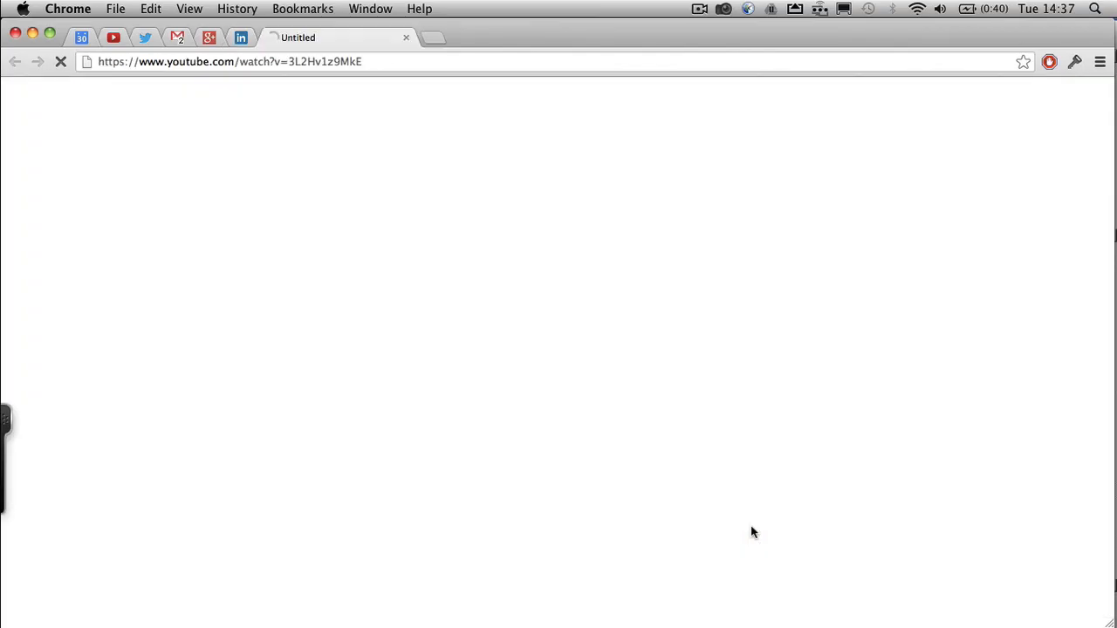